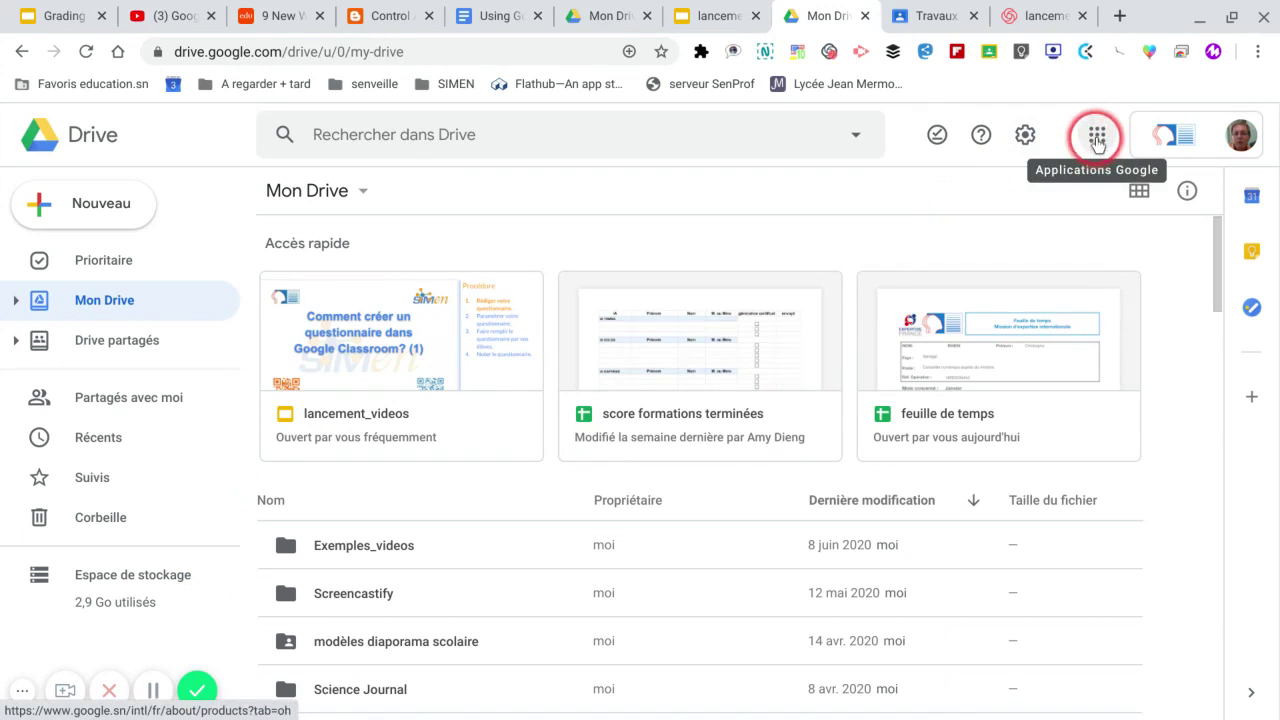
{"action": "left_click", "coordinate": [1097, 140]}
{"action": "scroll", "coordinate": [1085, 312], "scroll_direction": "down", "scroll_amount": 2}
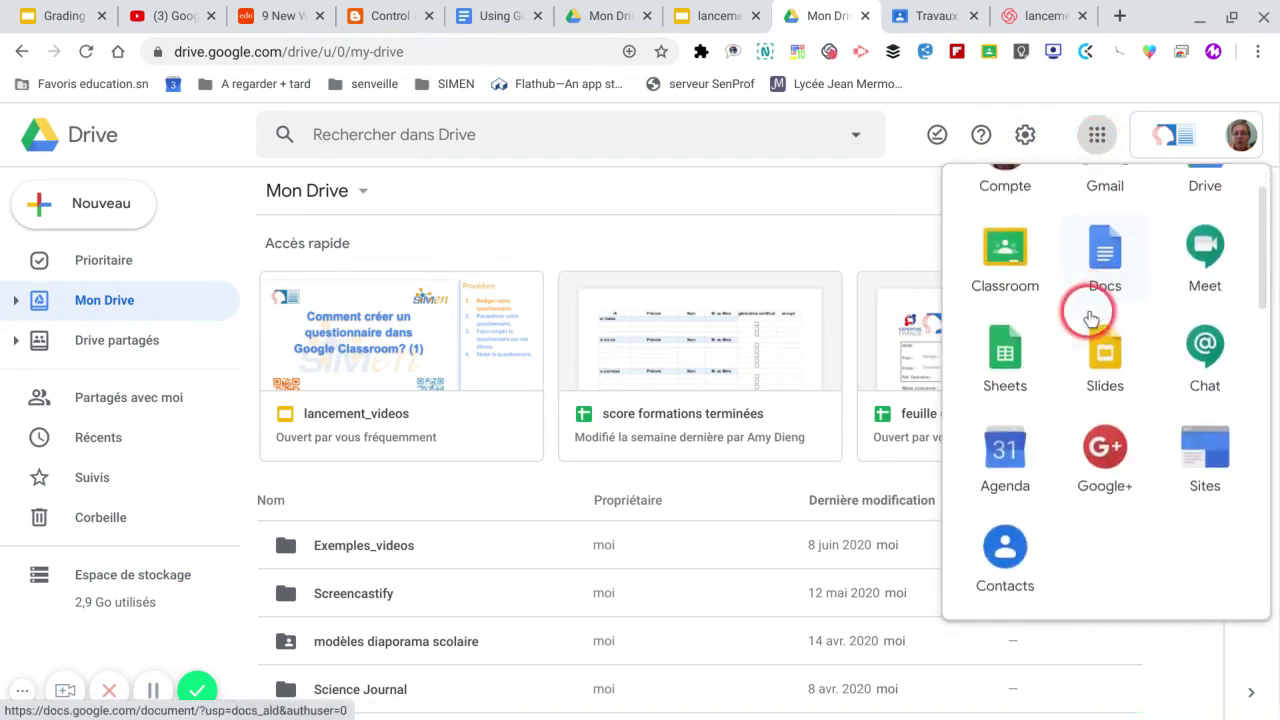
{"action": "scroll", "coordinate": [1120, 325], "scroll_direction": "down", "scroll_amount": 5}
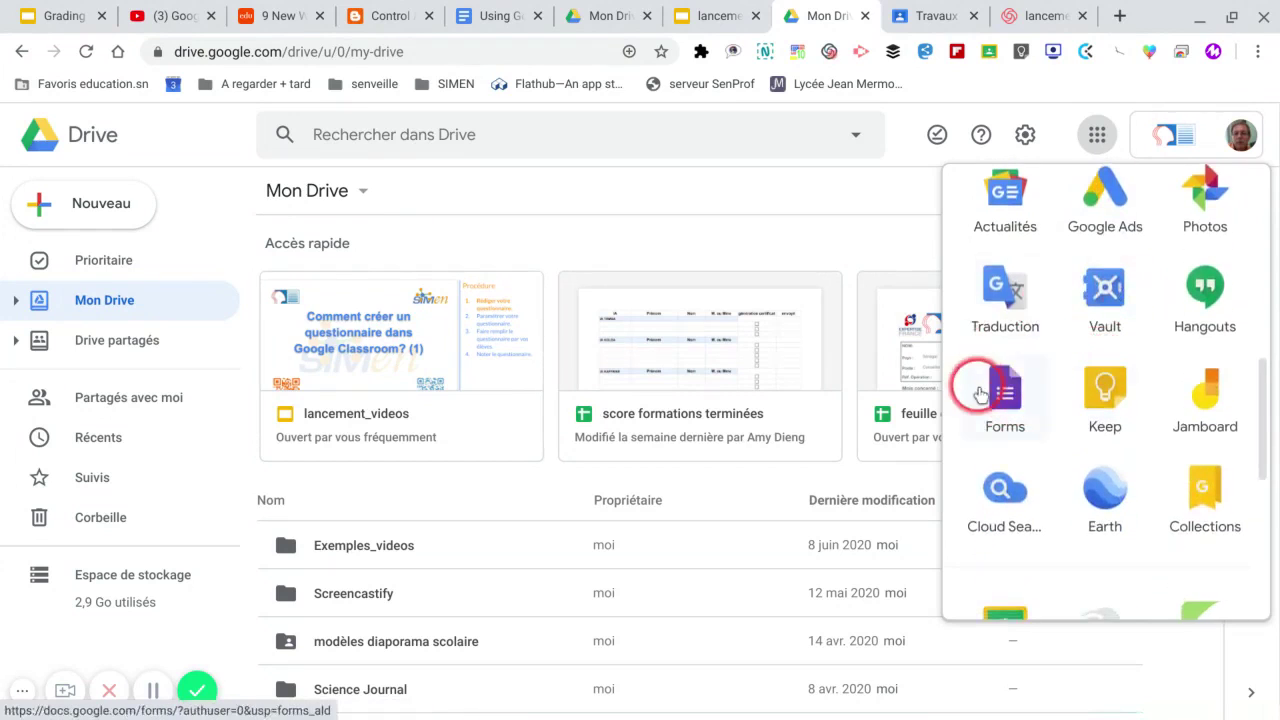
{"action": "left_click", "coordinate": [820, 208]}
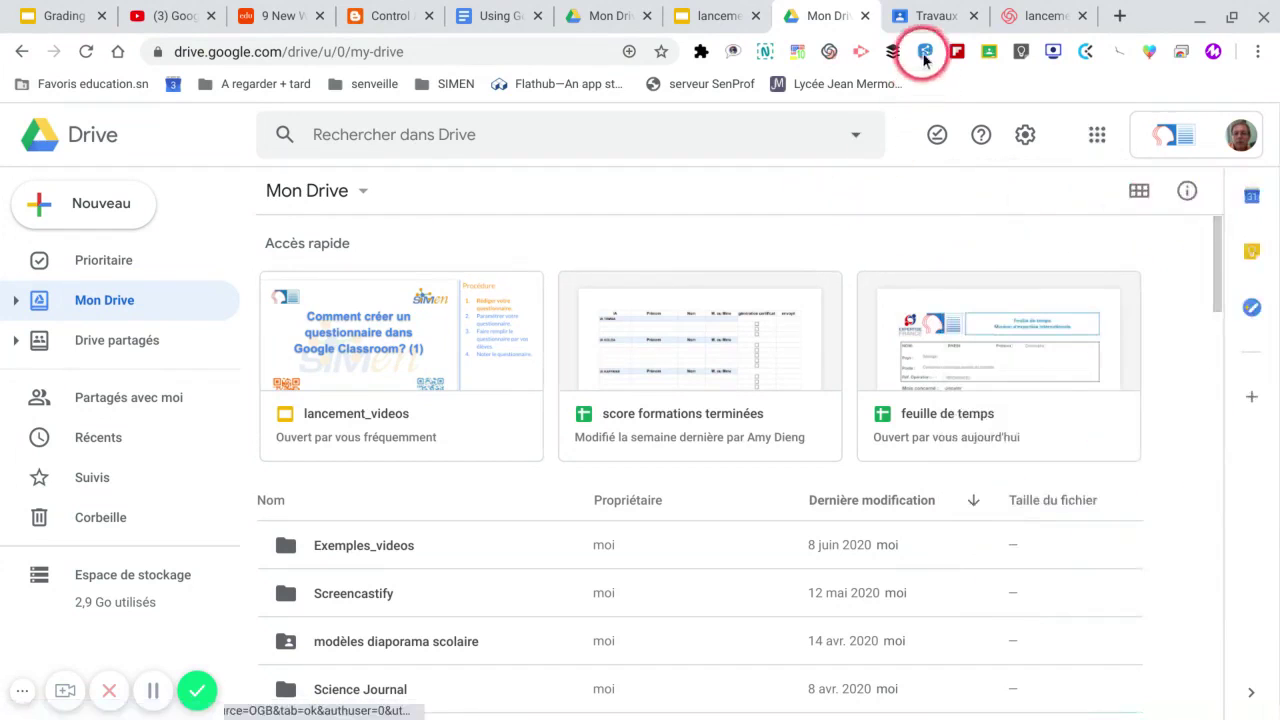
Step: Switch to Google Classroom and create a new Questionnaire assignment in the test class's Travaux et devoirs
{"action": "left_click", "coordinate": [921, 18]}
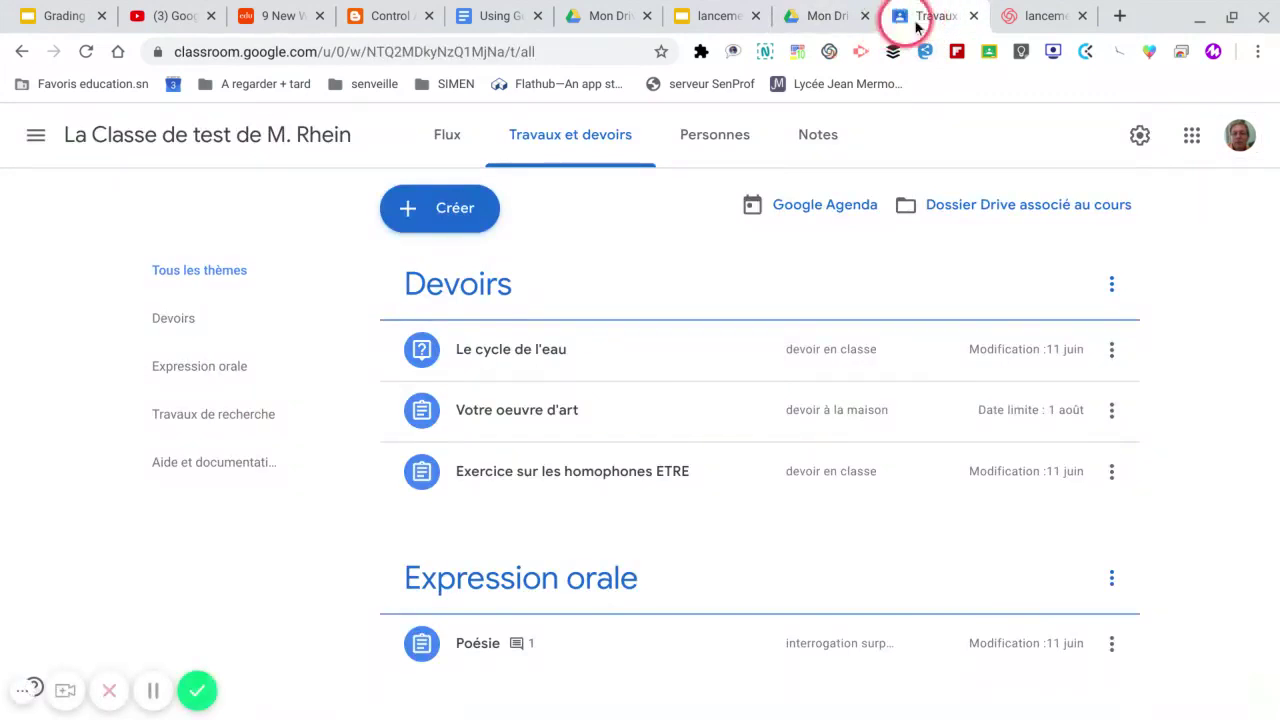
{"action": "left_click", "coordinate": [450, 137]}
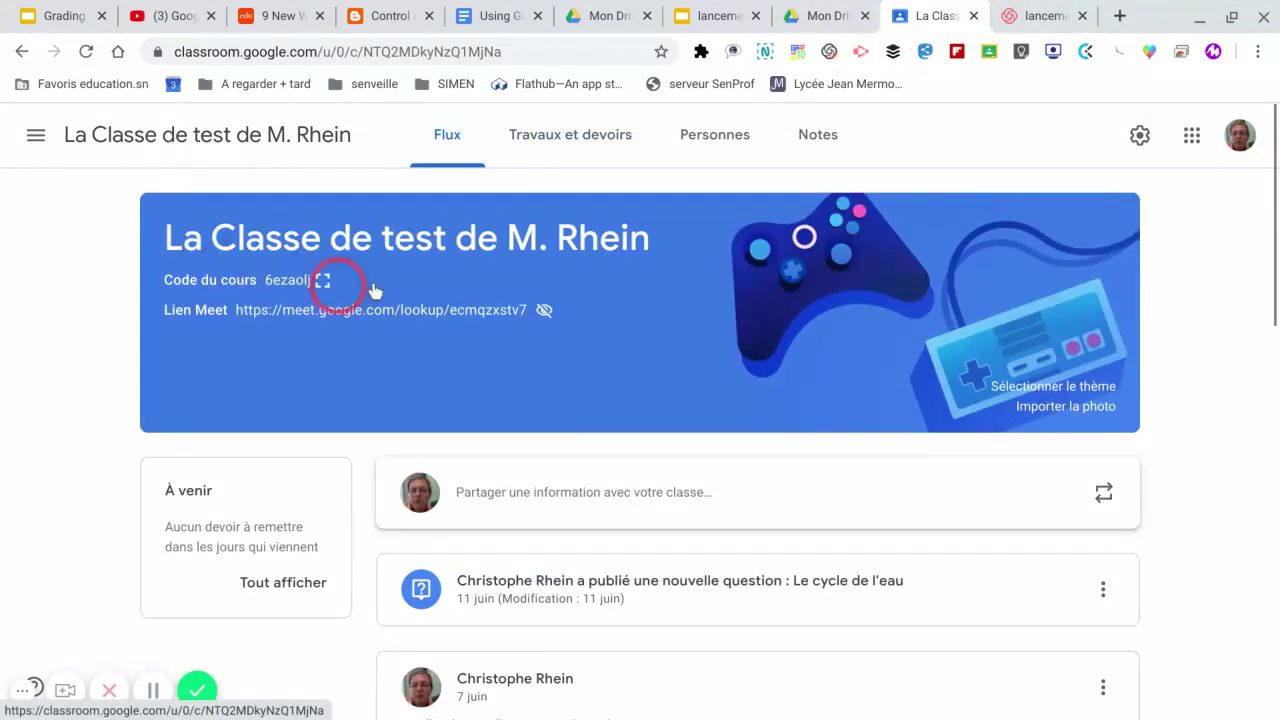
{"action": "left_click", "coordinate": [594, 138]}
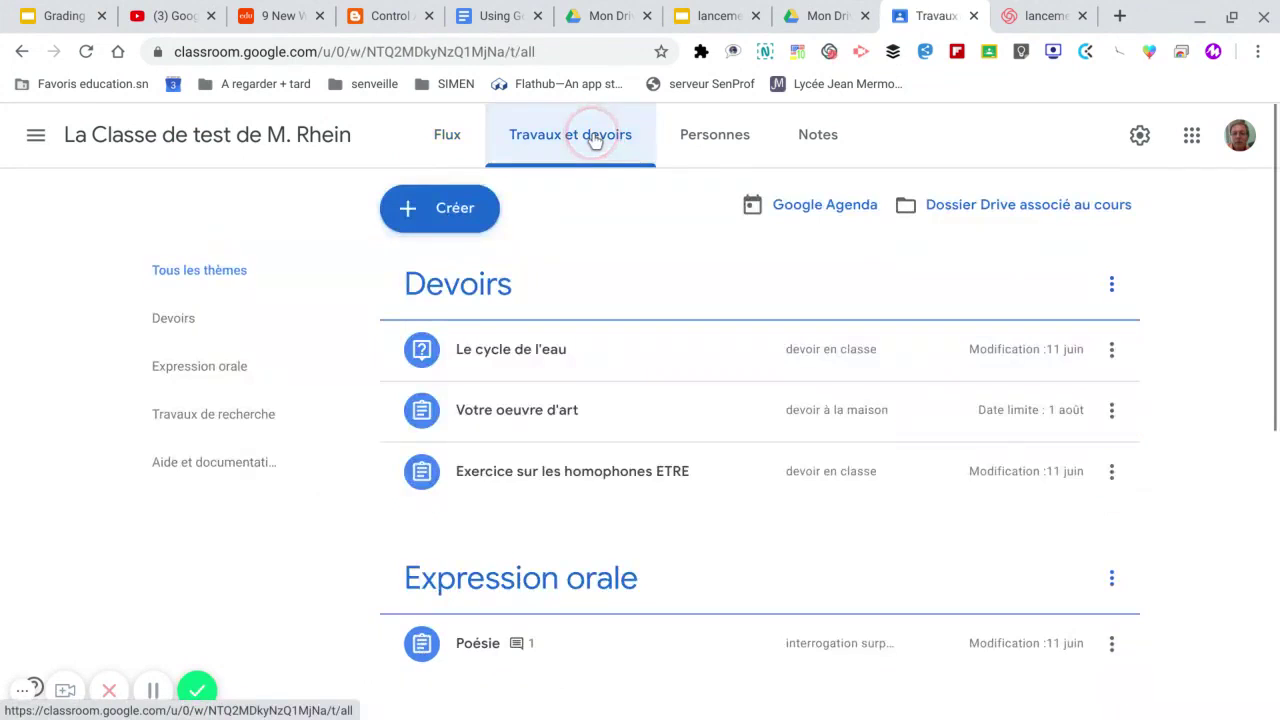
{"action": "left_click", "coordinate": [452, 212]}
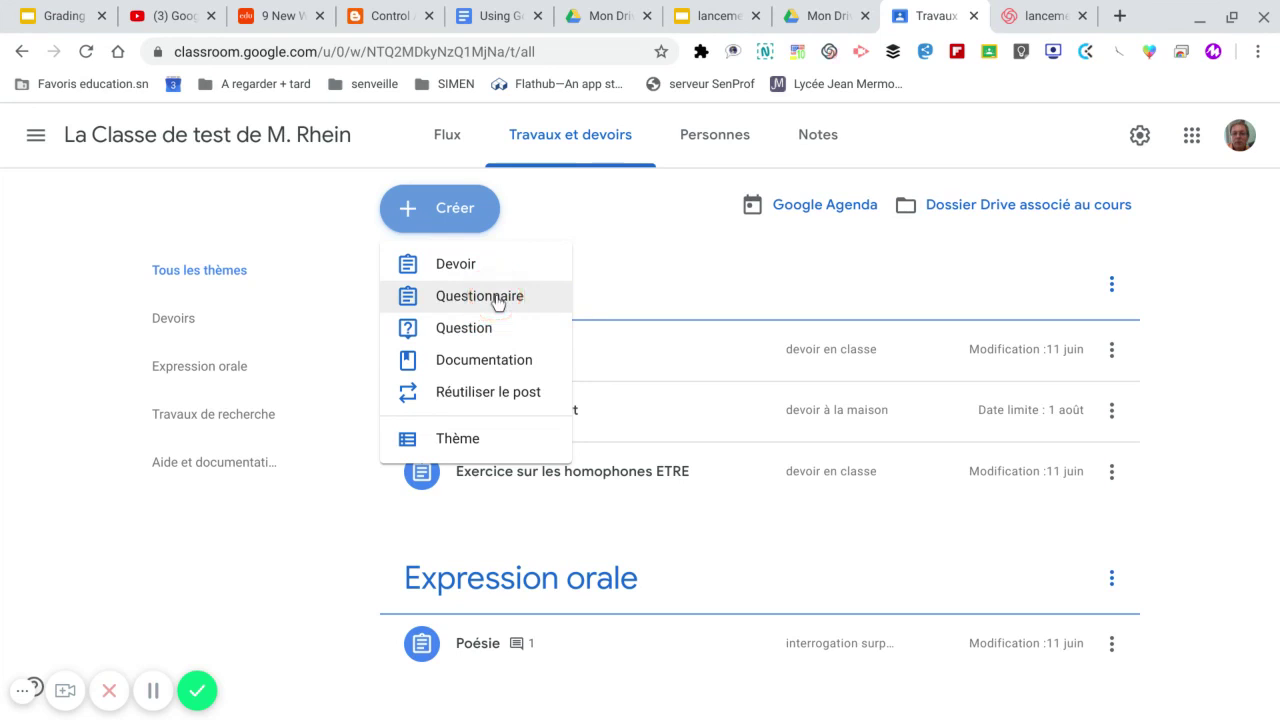
{"action": "left_click", "coordinate": [477, 336]}
{"action": "left_click", "coordinate": [486, 298]}
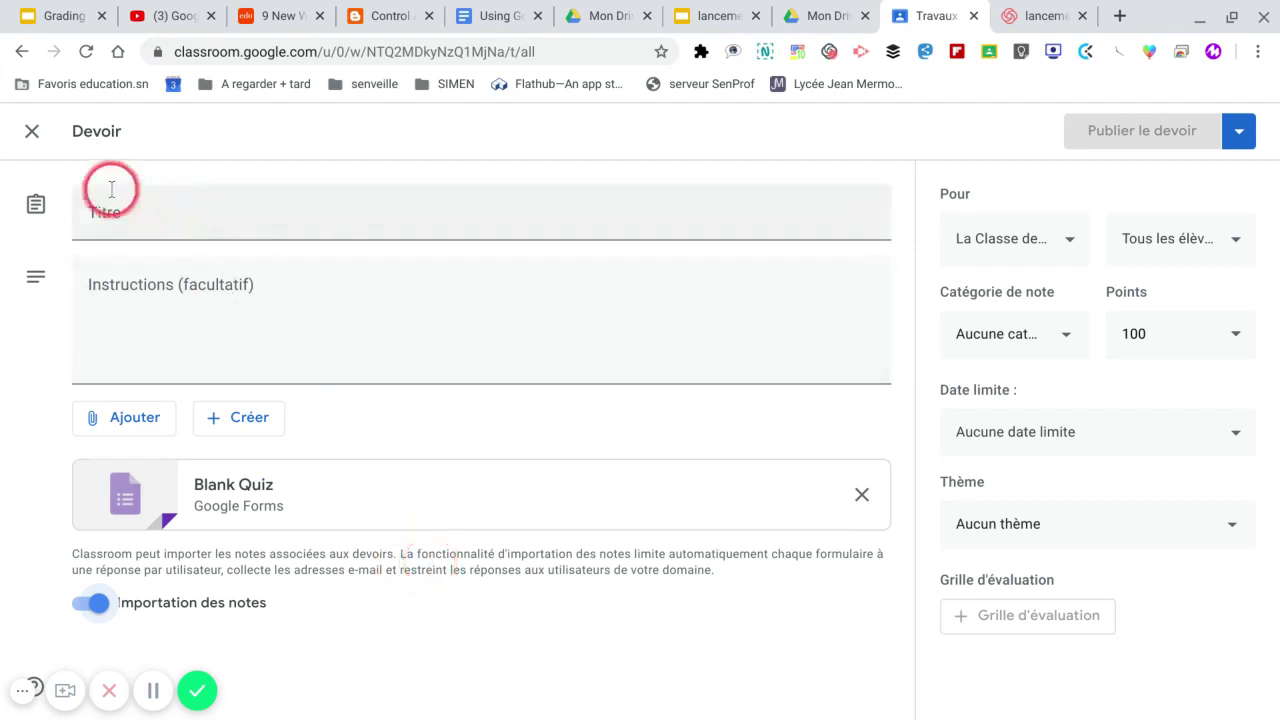
Step: Title the assignment "Culture générale" and enter the instructions "Complète le formulaire en pièce jointe"
{"action": "left_click", "coordinate": [94, 218]}
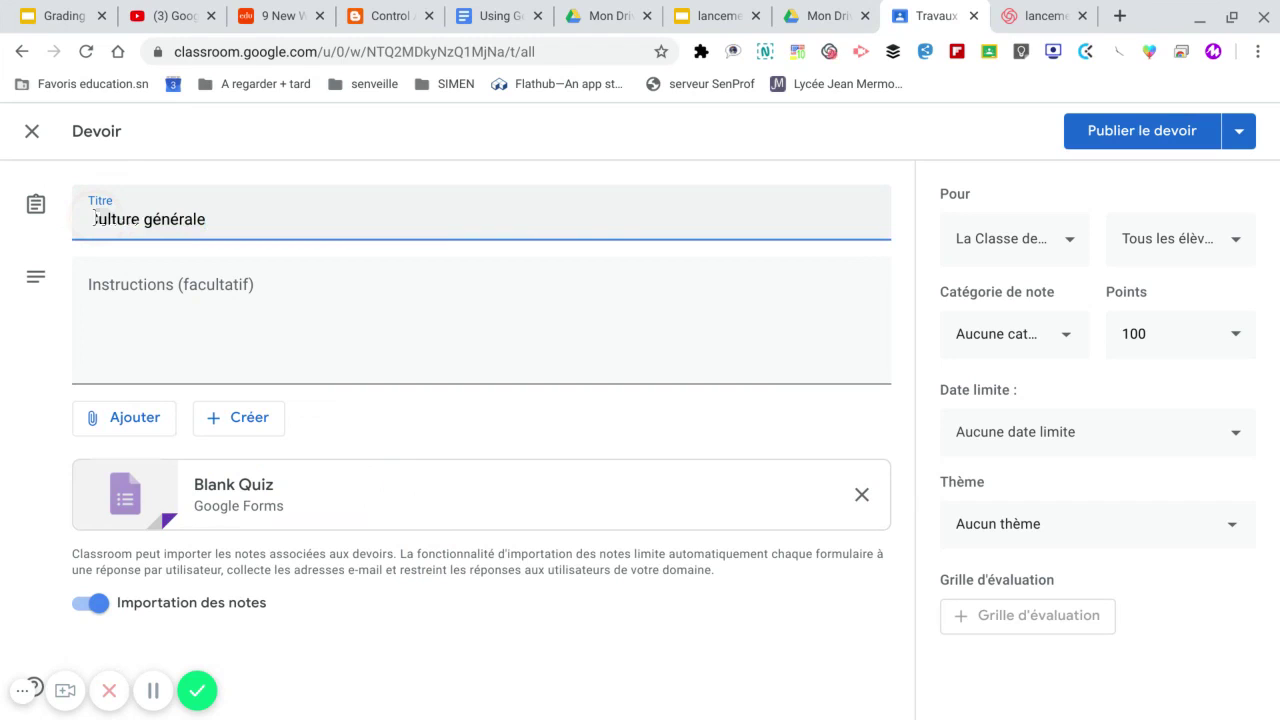
{"action": "left_click", "coordinate": [128, 285]}
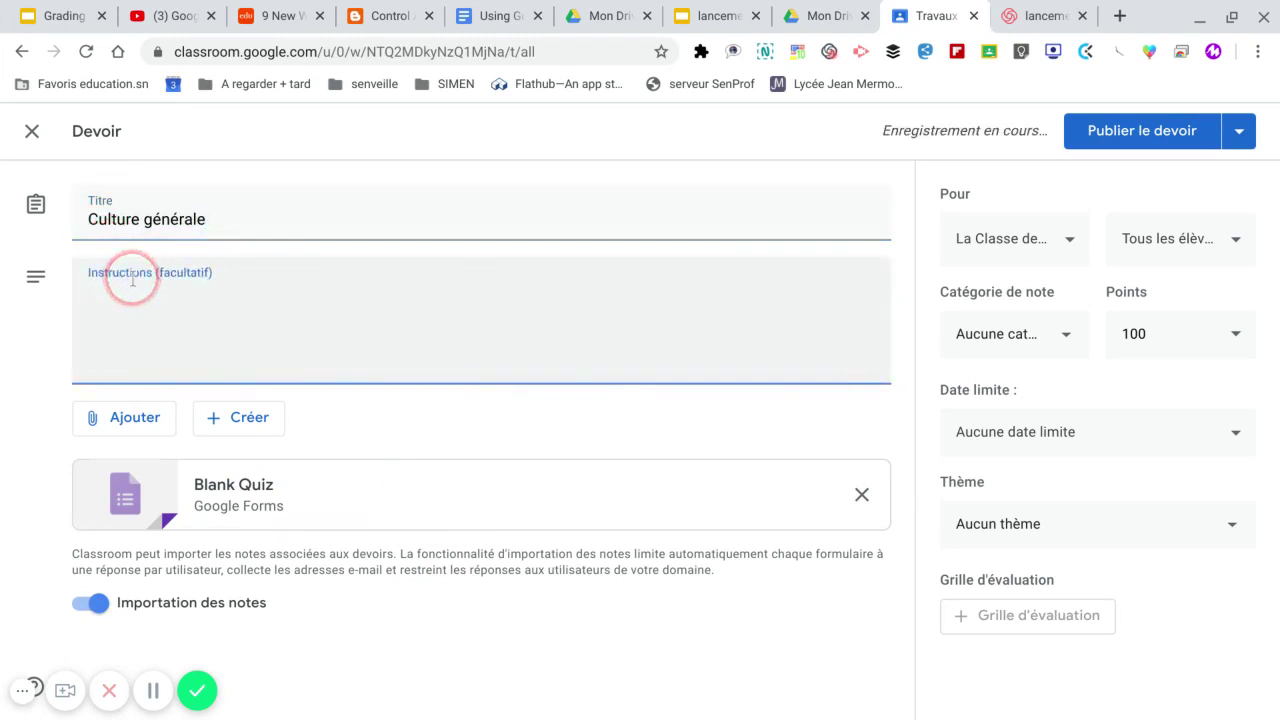
{"action": "type", "text": "Com"}
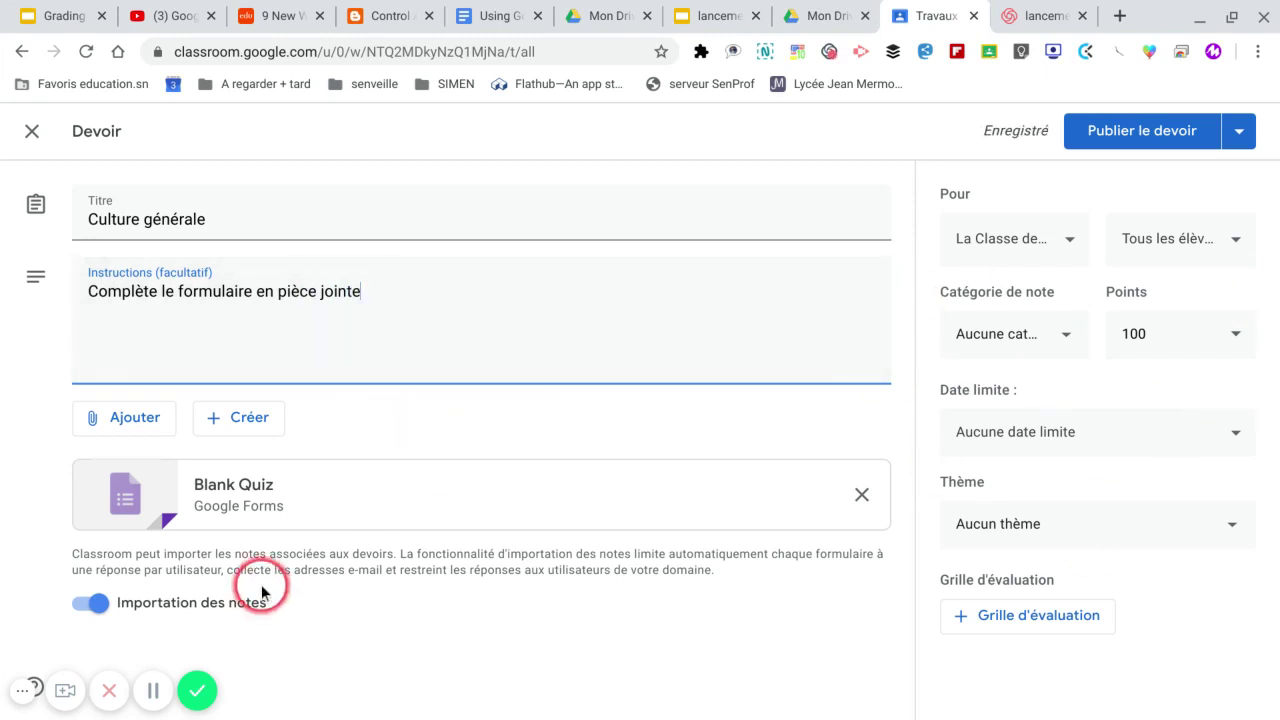
Step: Open the attached Blank Quiz in Google Forms and change the form's title to "Quiz de culture générale"
{"action": "left_click", "coordinate": [215, 490]}
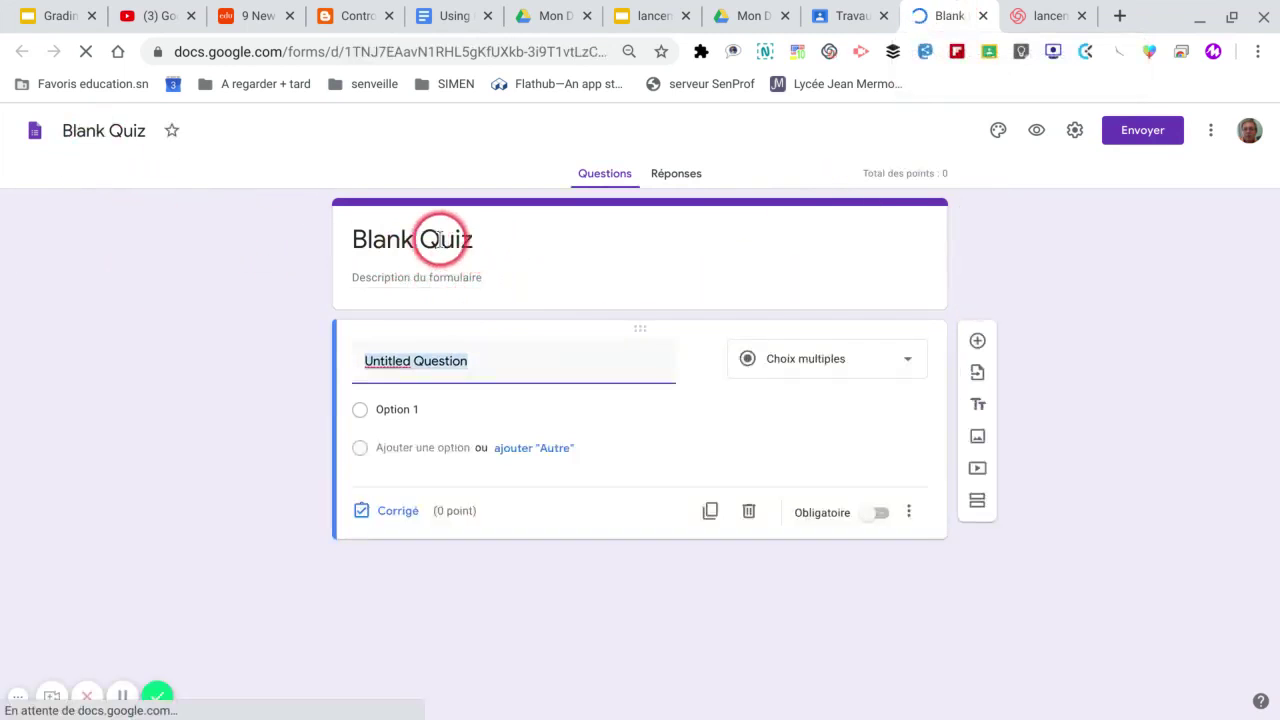
{"action": "left_click", "coordinate": [478, 240]}
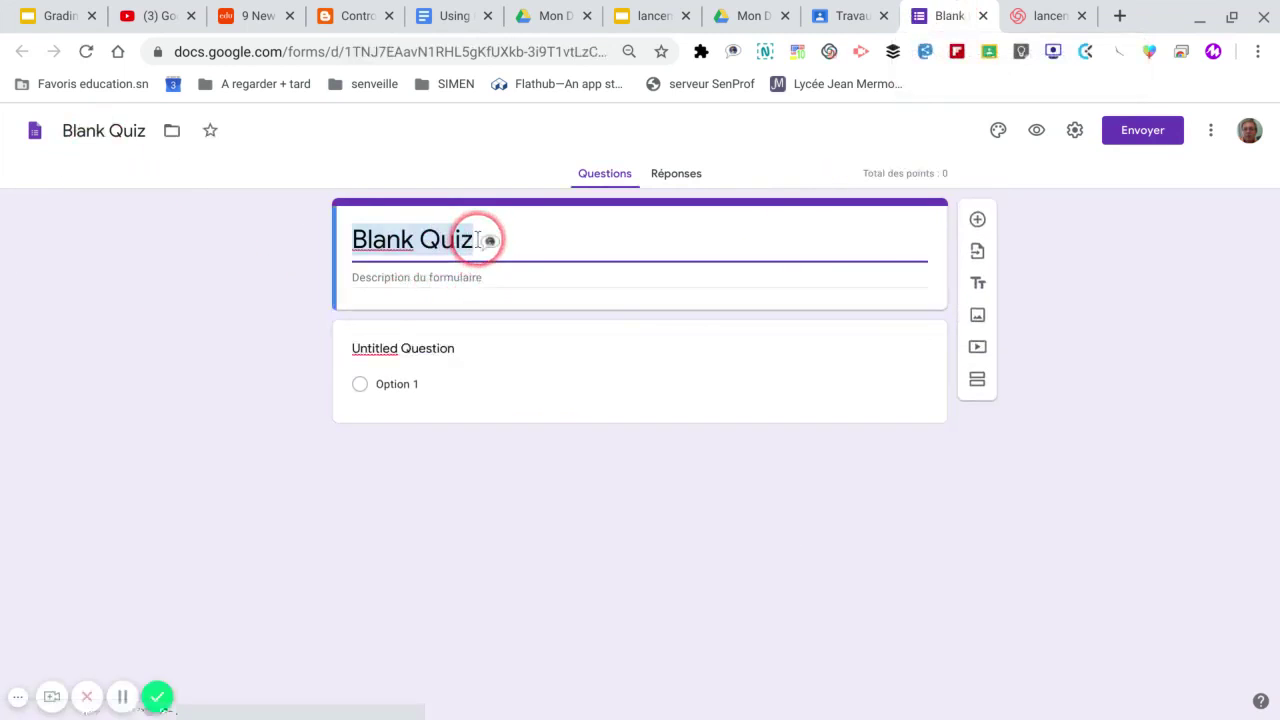
{"action": "type", "text": "Quiz"}
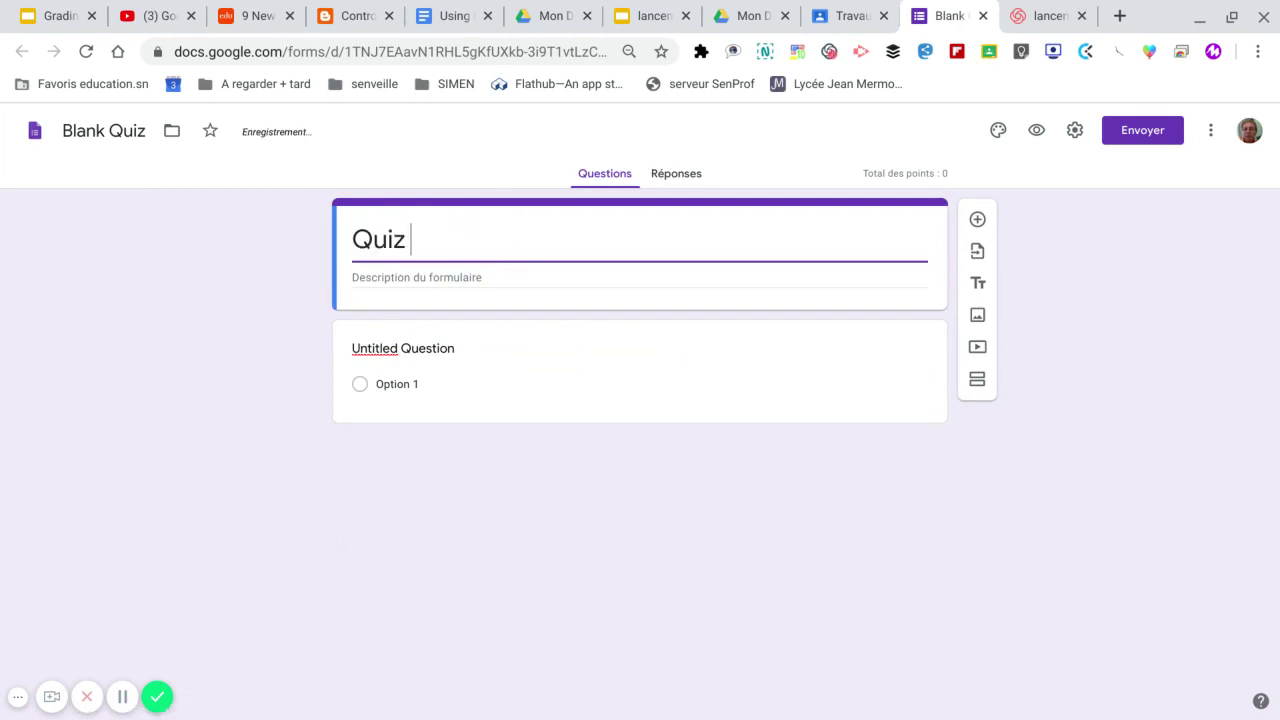
{"action": "type", "text": " de culut"}
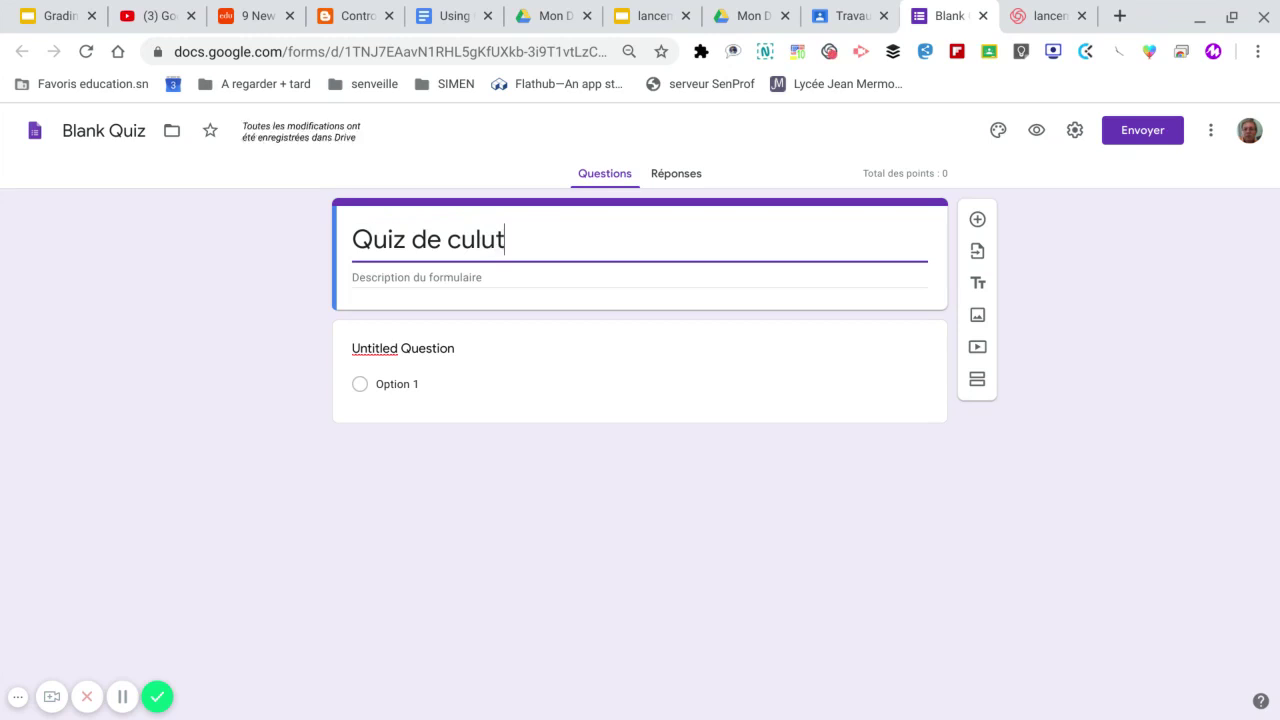
{"action": "key", "text": "BackSpace"}
{"action": "key", "text": "BackSpace"}
{"action": "type", "text": "ture générale"}
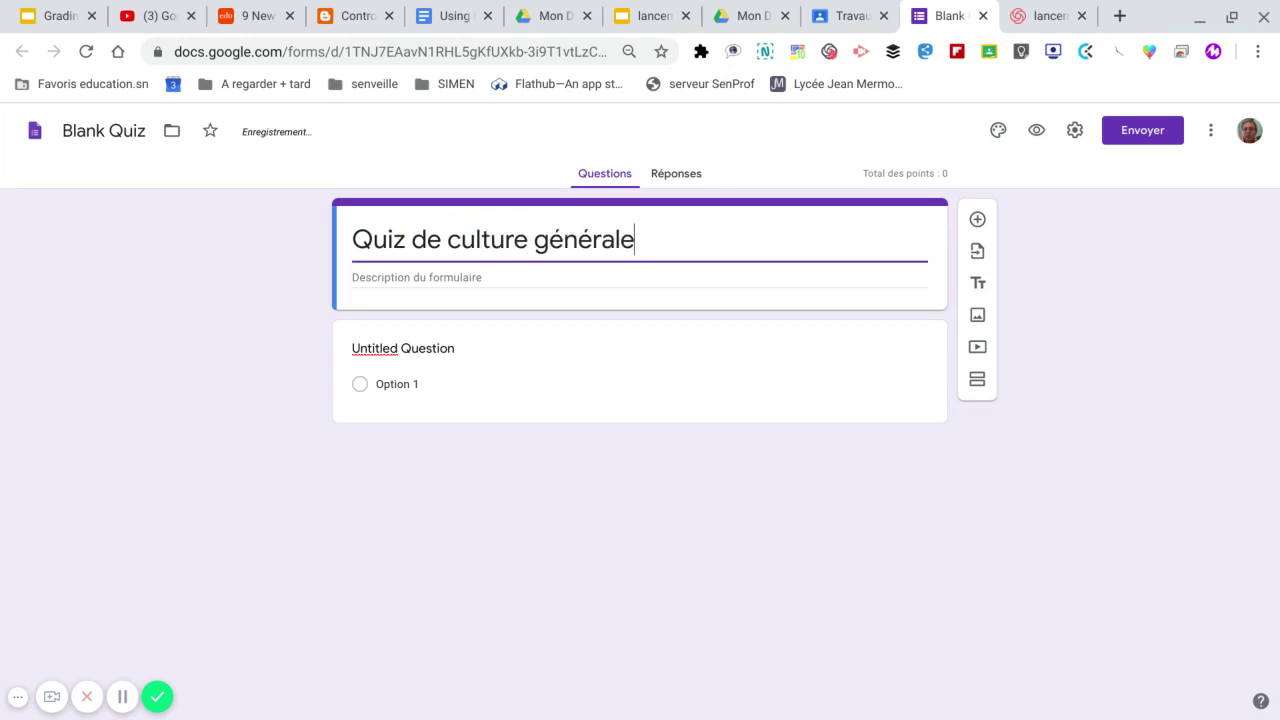
Step: Rename the form file as "culture générale"
{"action": "left_click", "coordinate": [120, 131]}
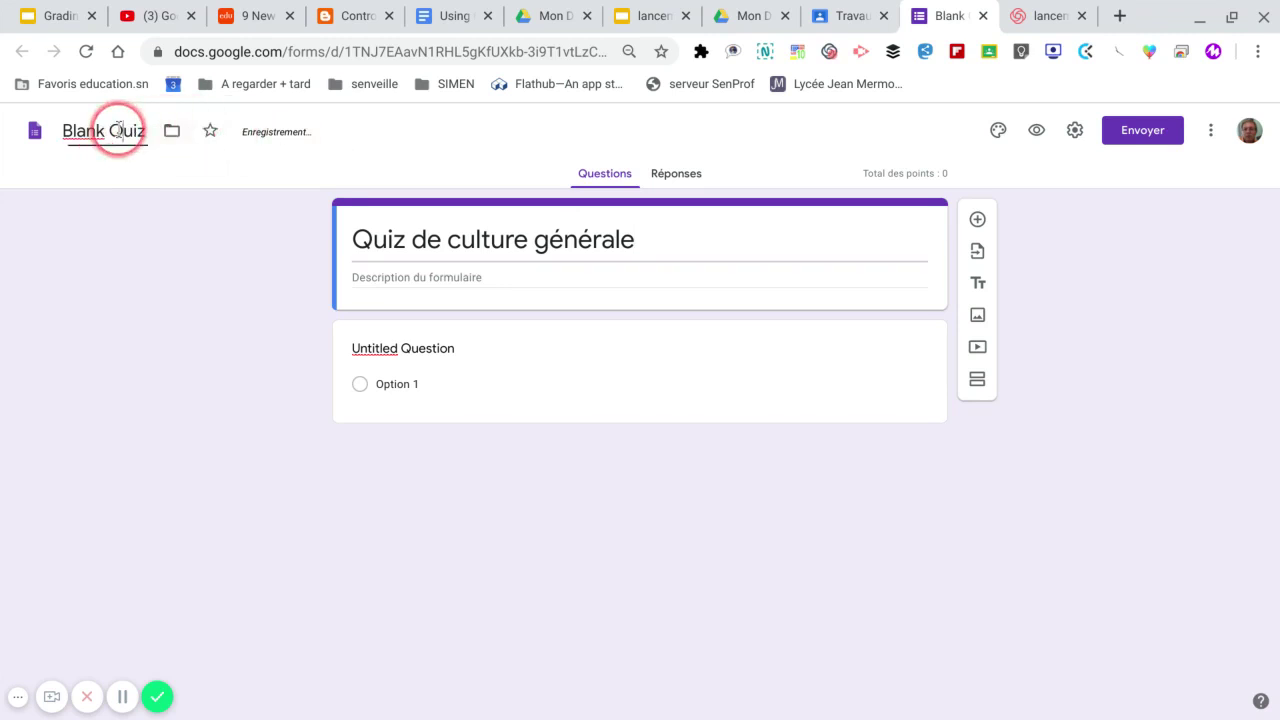
{"action": "left_click_drag", "start_coordinate": [148, 131], "coordinate": [72, 131]}
{"action": "type", "text": "cultur"}
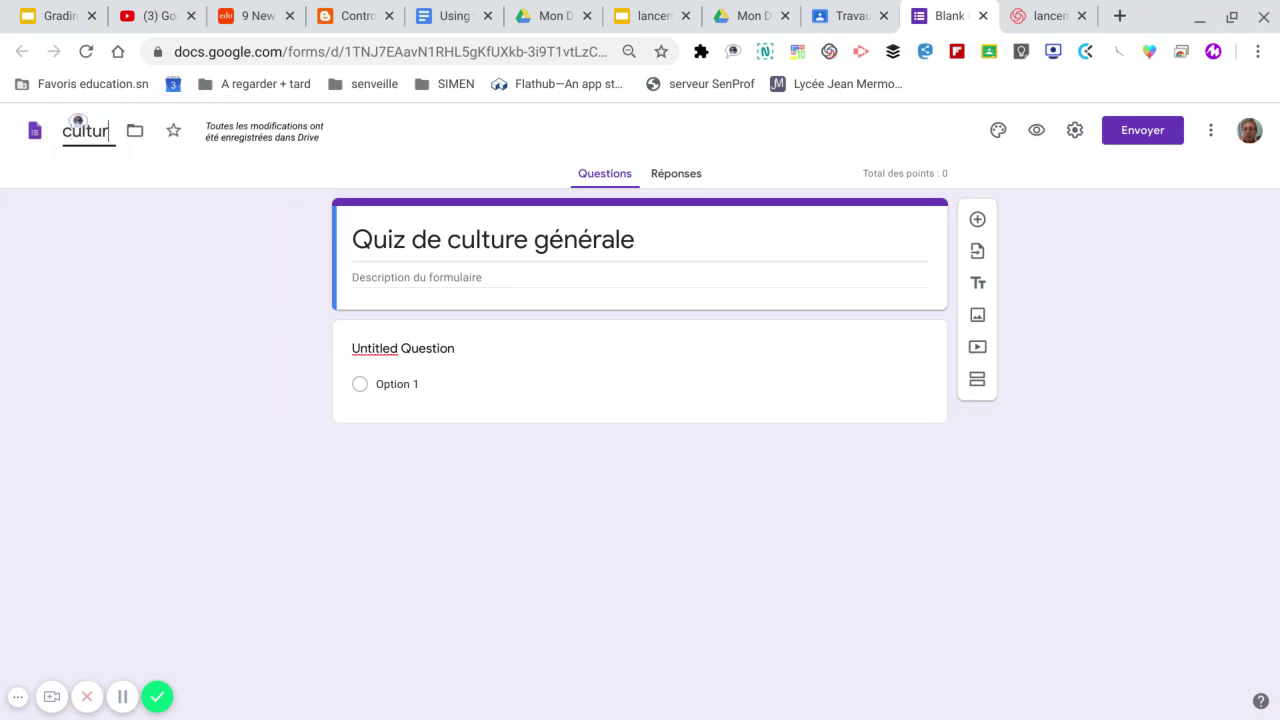
{"action": "type", "text": "e générale"}
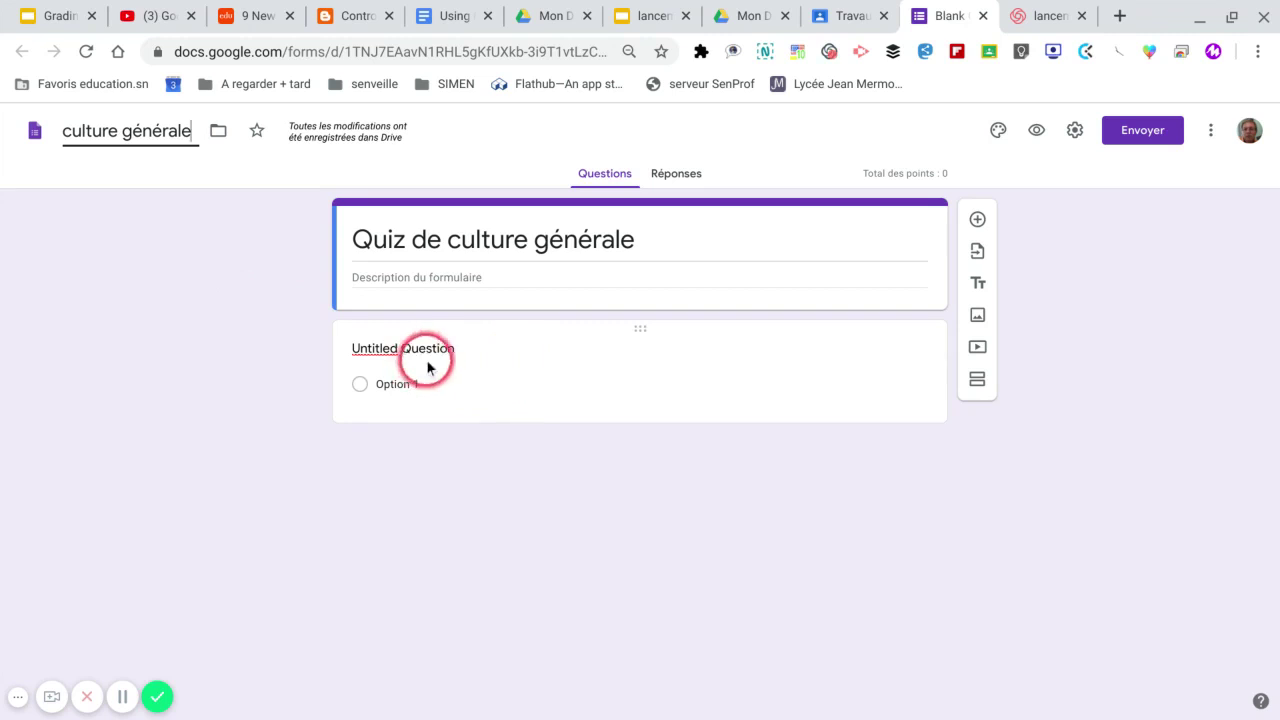
Step: Turn the first question into a required Réponse courte question titled "Prénom"
{"action": "left_click", "coordinate": [481, 362]}
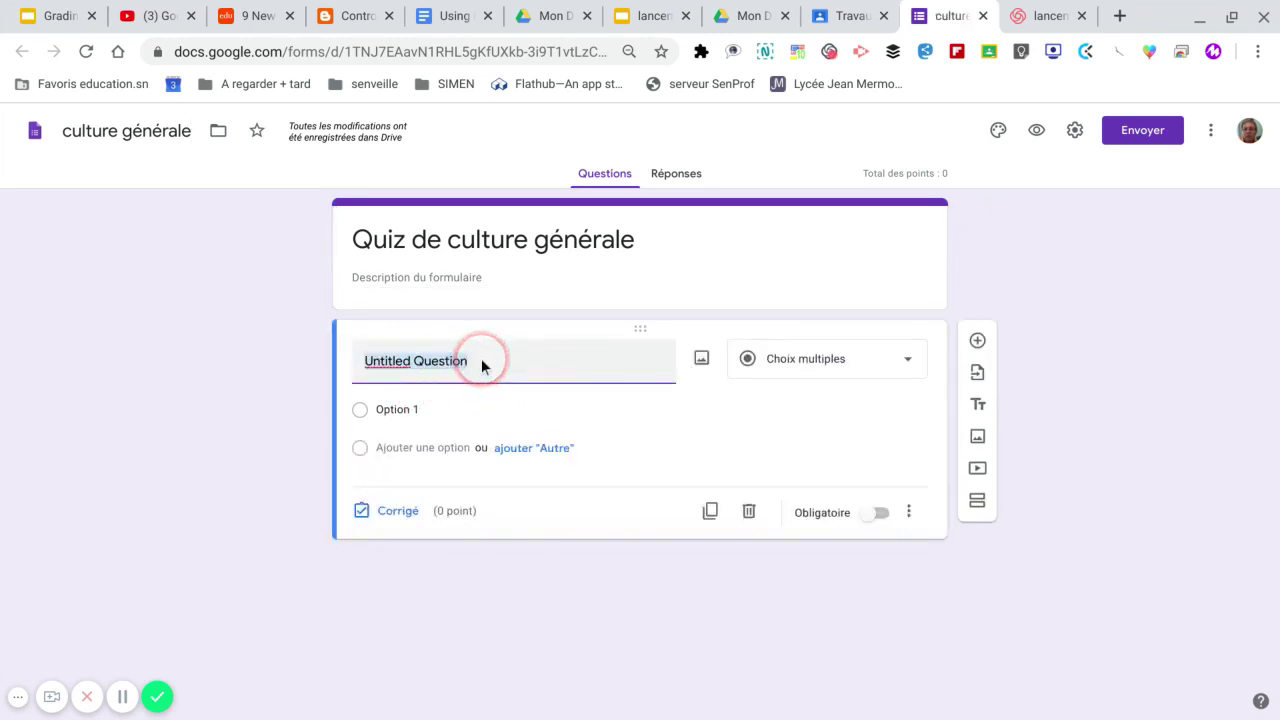
{"action": "left_click", "coordinate": [790, 359]}
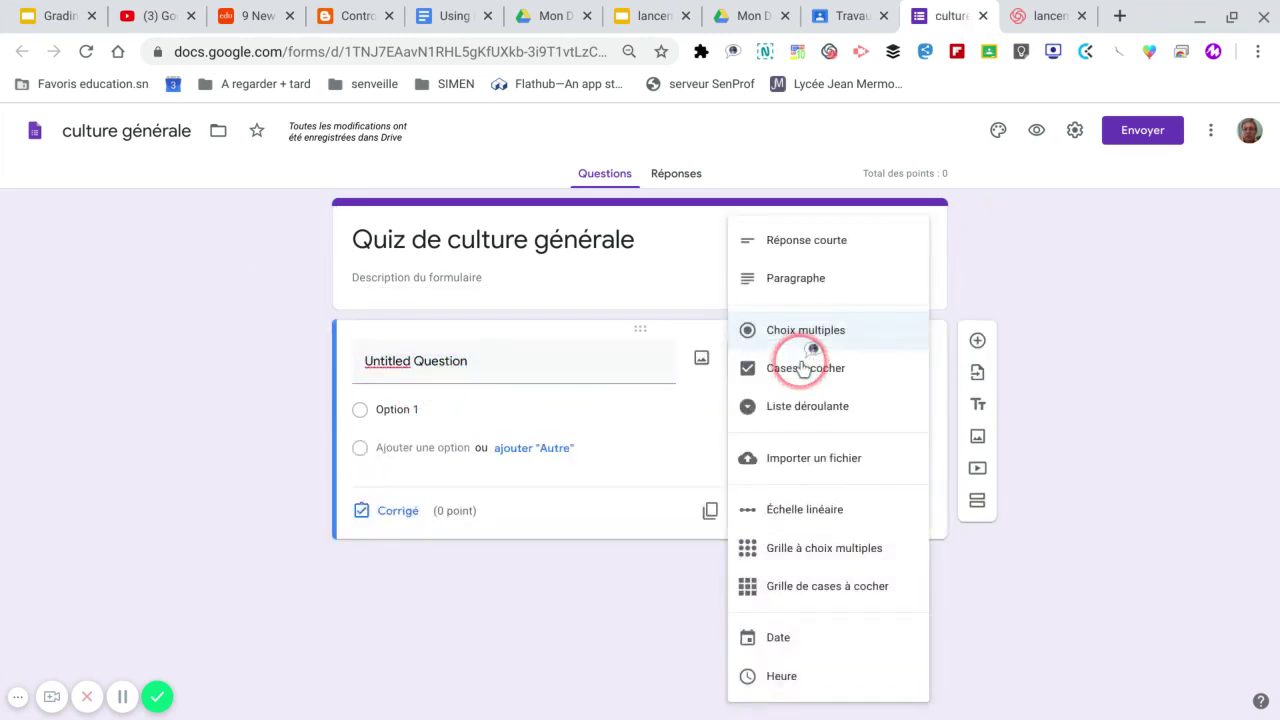
{"action": "left_click", "coordinate": [816, 254]}
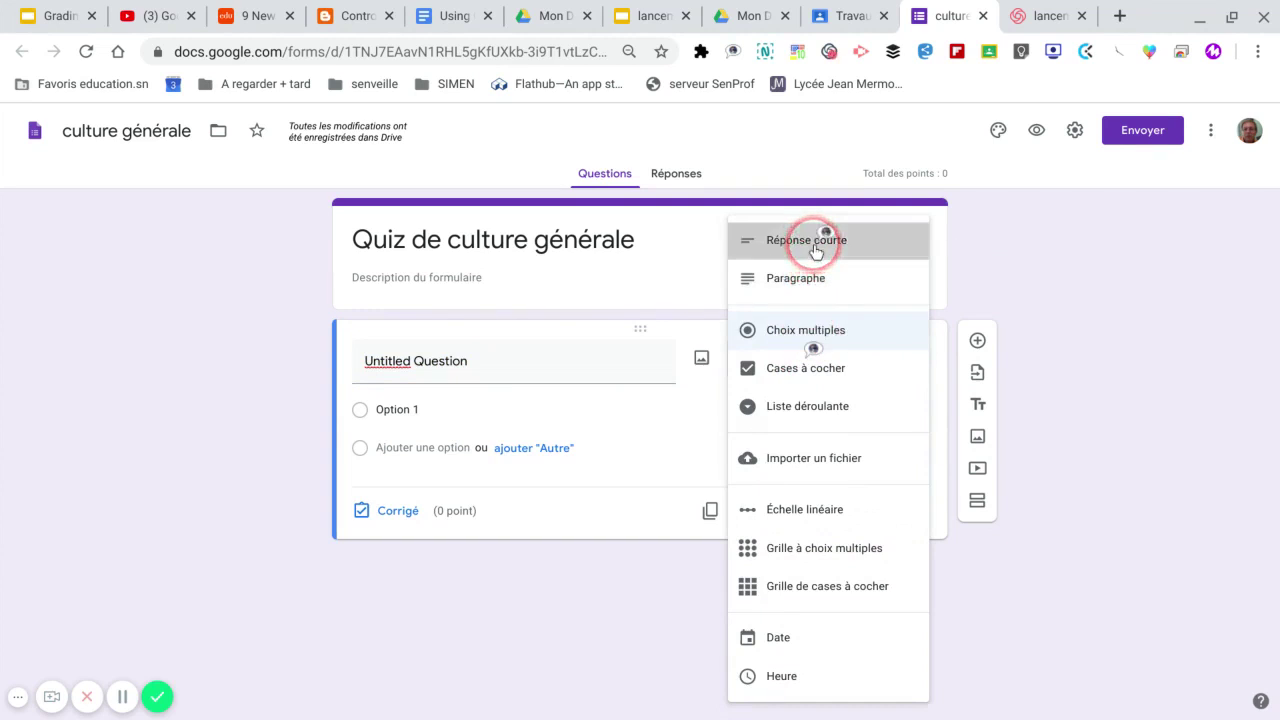
{"action": "left_click", "coordinate": [491, 357]}
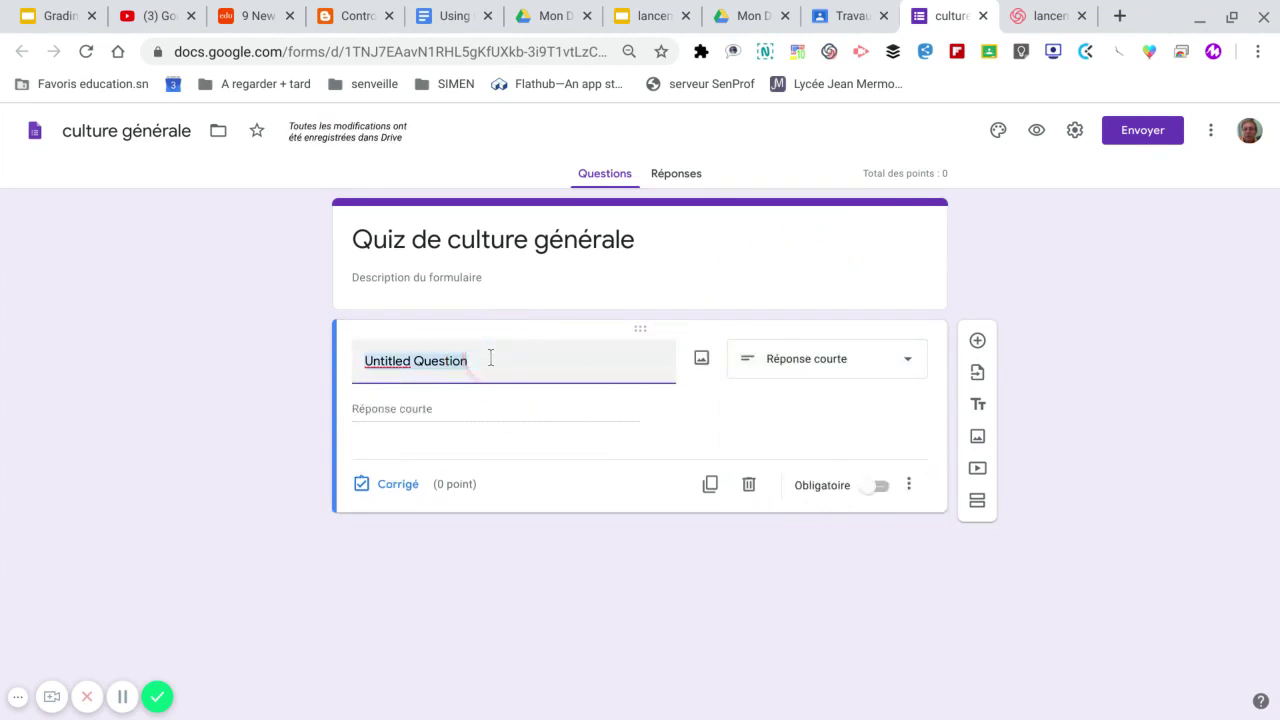
{"action": "type", "text": "Prénom"}
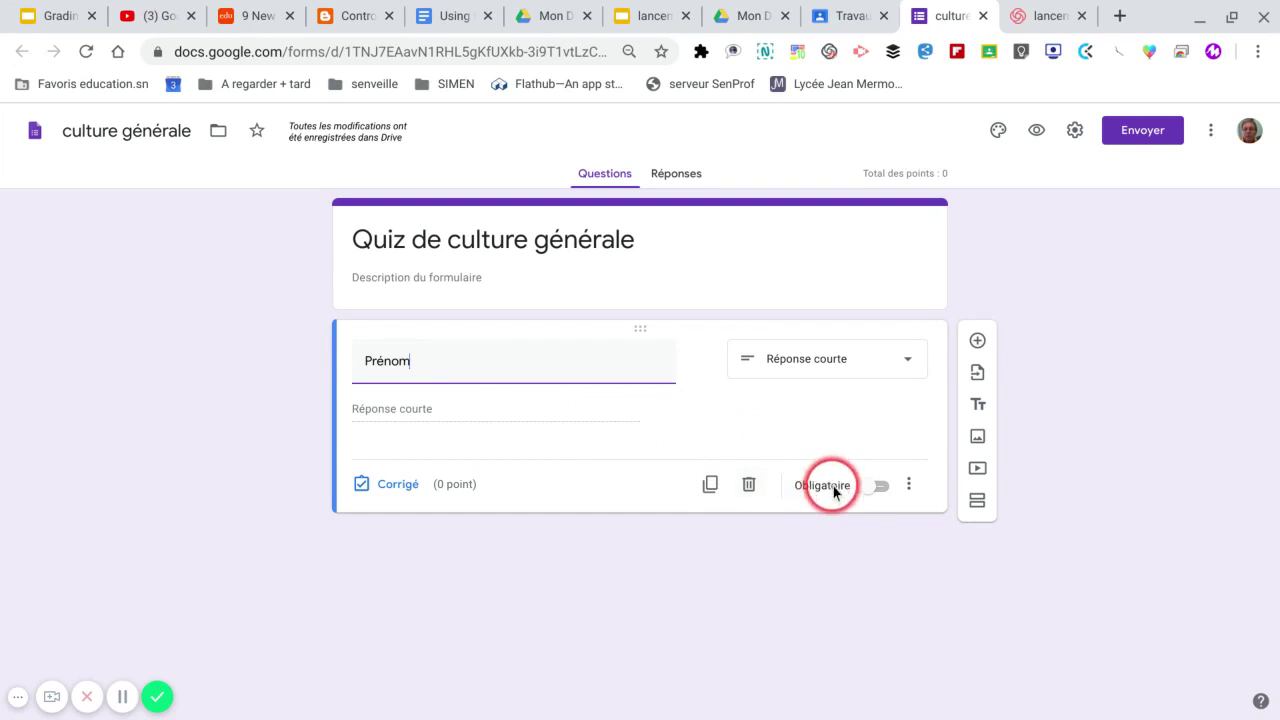
{"action": "left_click", "coordinate": [881, 488]}
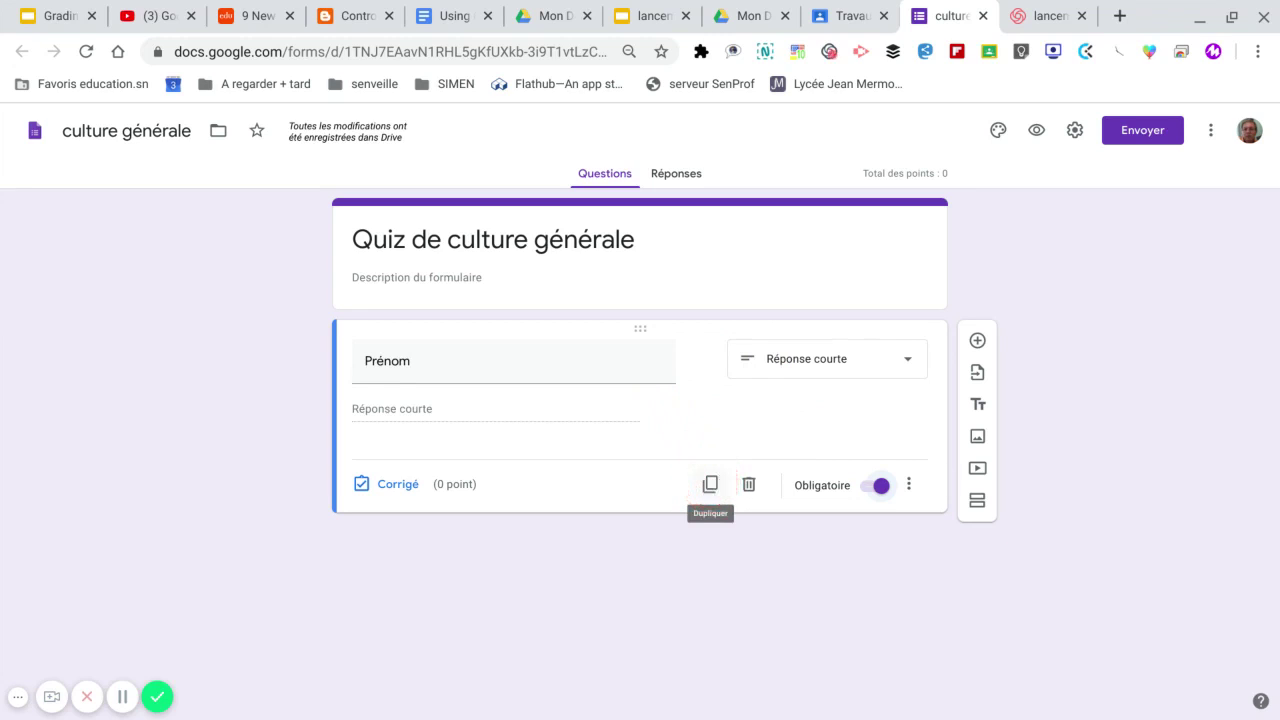
Step: Duplicate the Prénom question and title the copy "Nom"
{"action": "left_click", "coordinate": [710, 484]}
{"action": "double_click", "coordinate": [400, 480]}
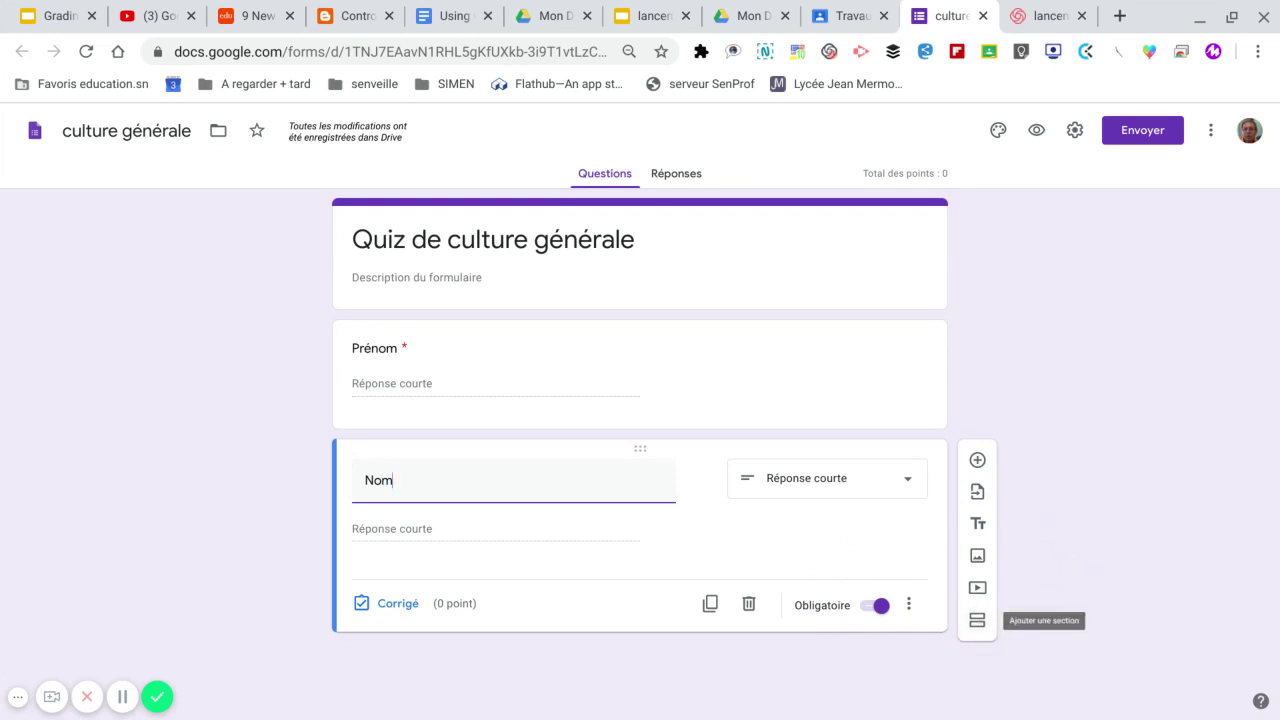
Step: Add a new section after the Nom question and insert a Choix multiples question in it
{"action": "left_click", "coordinate": [977, 620]}
{"action": "scroll", "coordinate": [1045, 491], "scroll_direction": "down", "scroll_amount": 1}
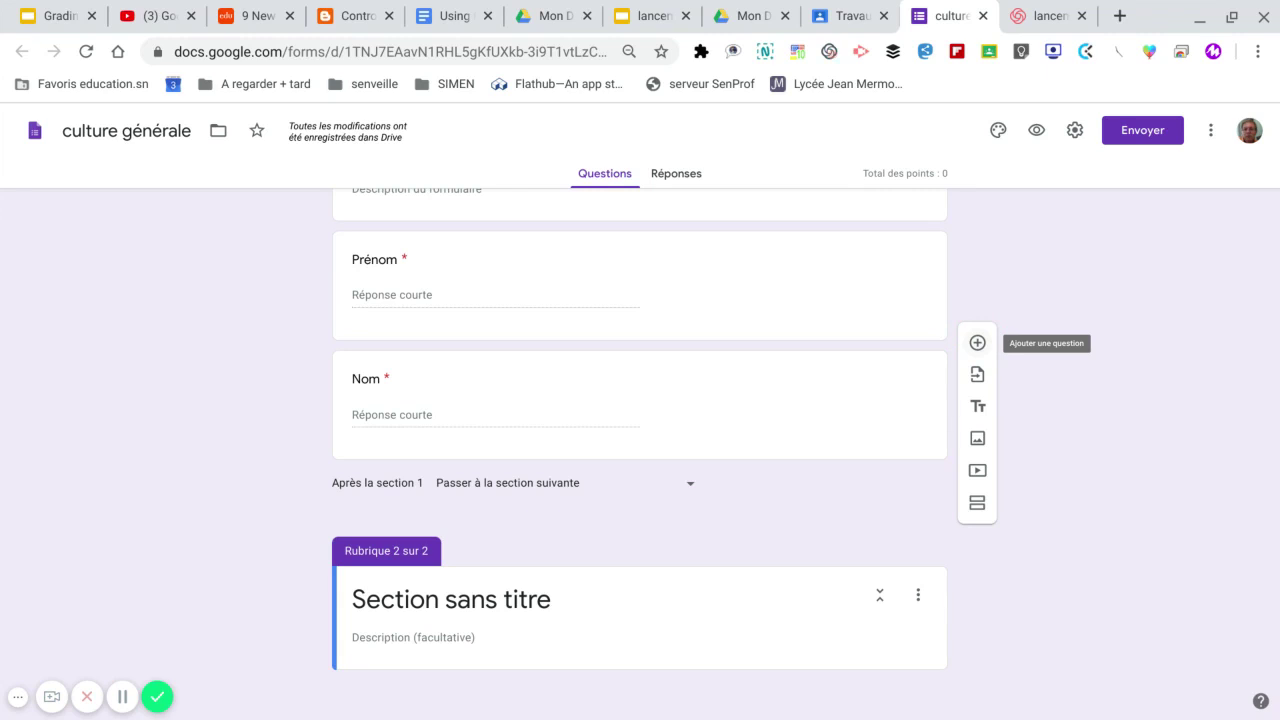
{"action": "left_click", "coordinate": [678, 510]}
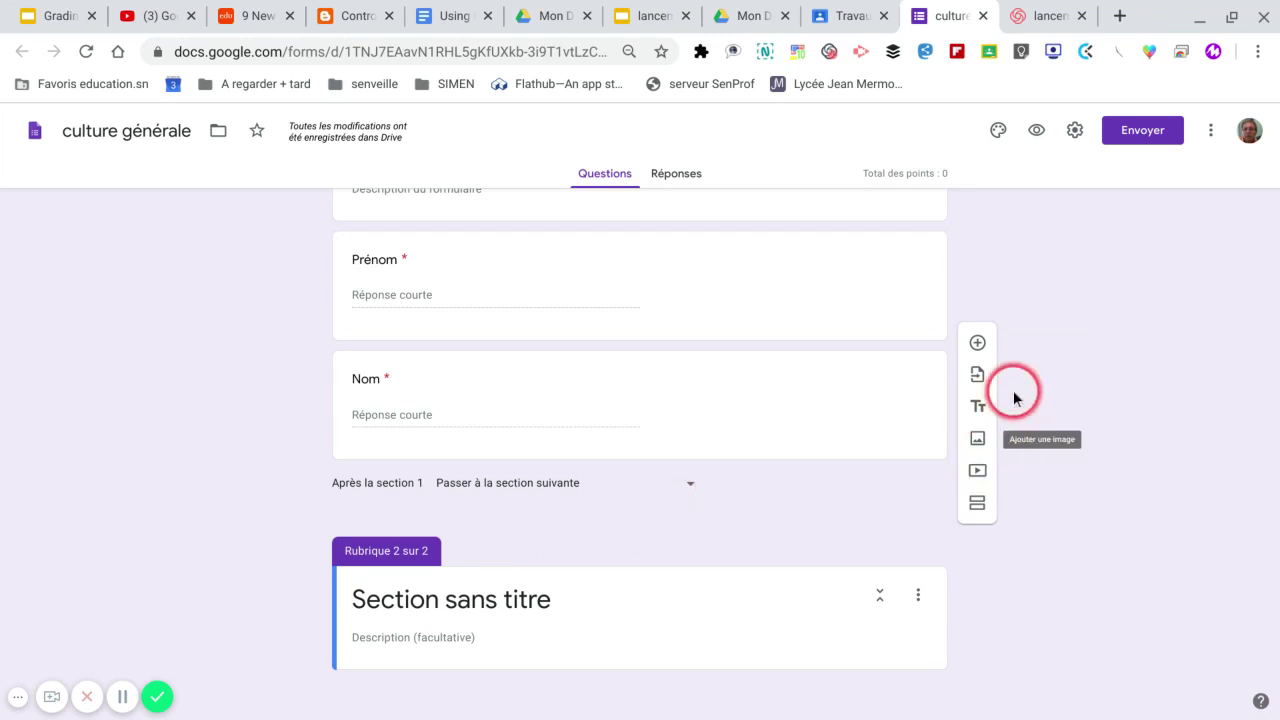
{"action": "left_click", "coordinate": [979, 346]}
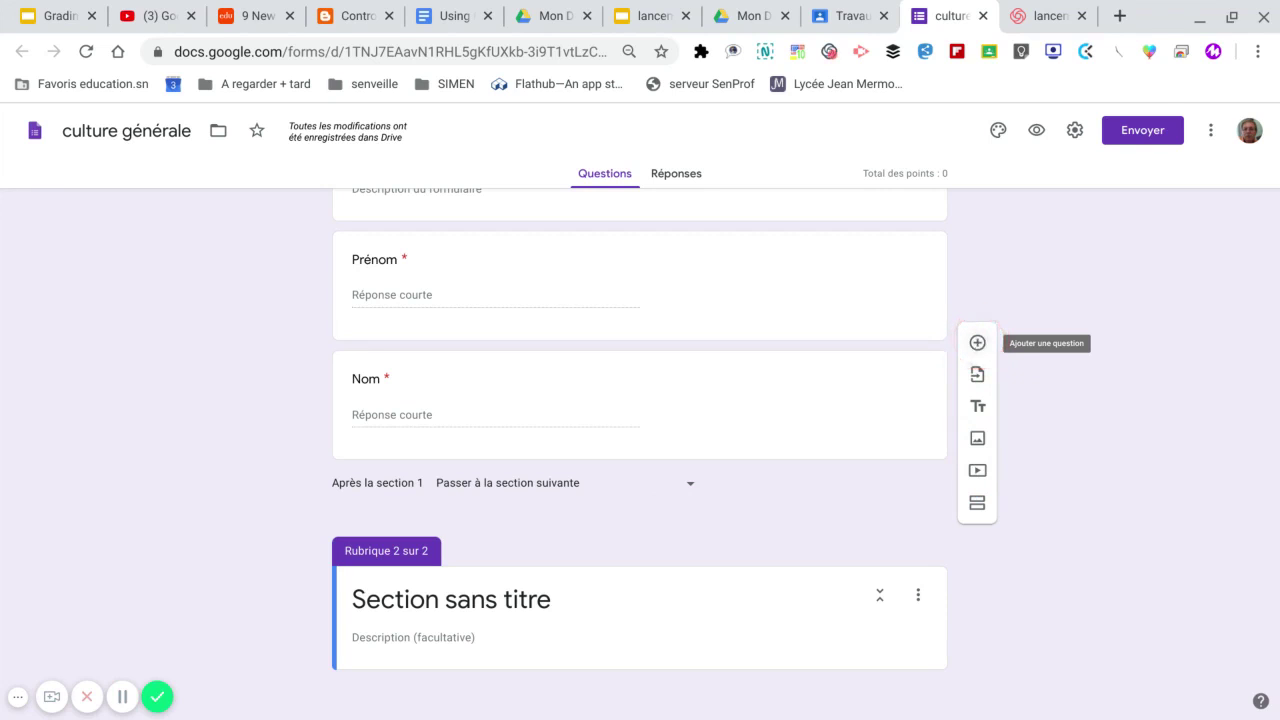
{"action": "left_click", "coordinate": [1006, 391]}
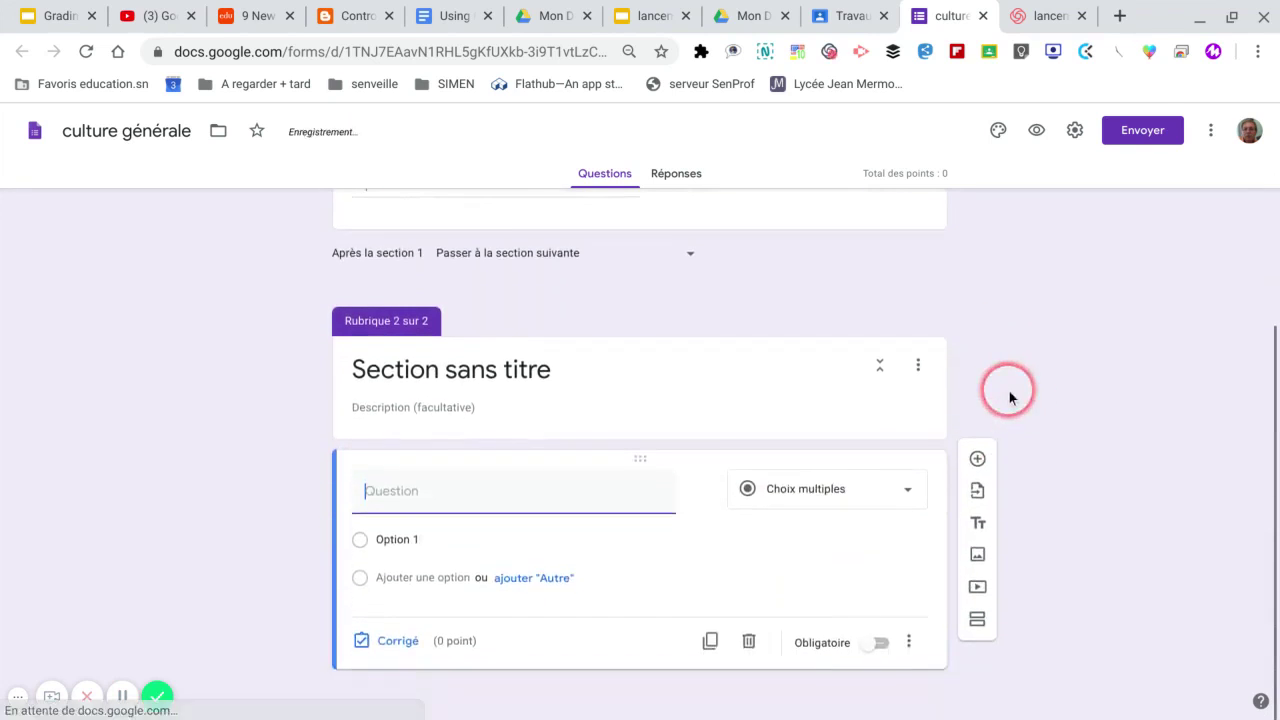
Step: Copy "Quelle est la 4e lettre de l'alphabet?" from the Google Keep note into the new question's title in the form
{"action": "mouse_move", "coordinate": [1097, 710]}
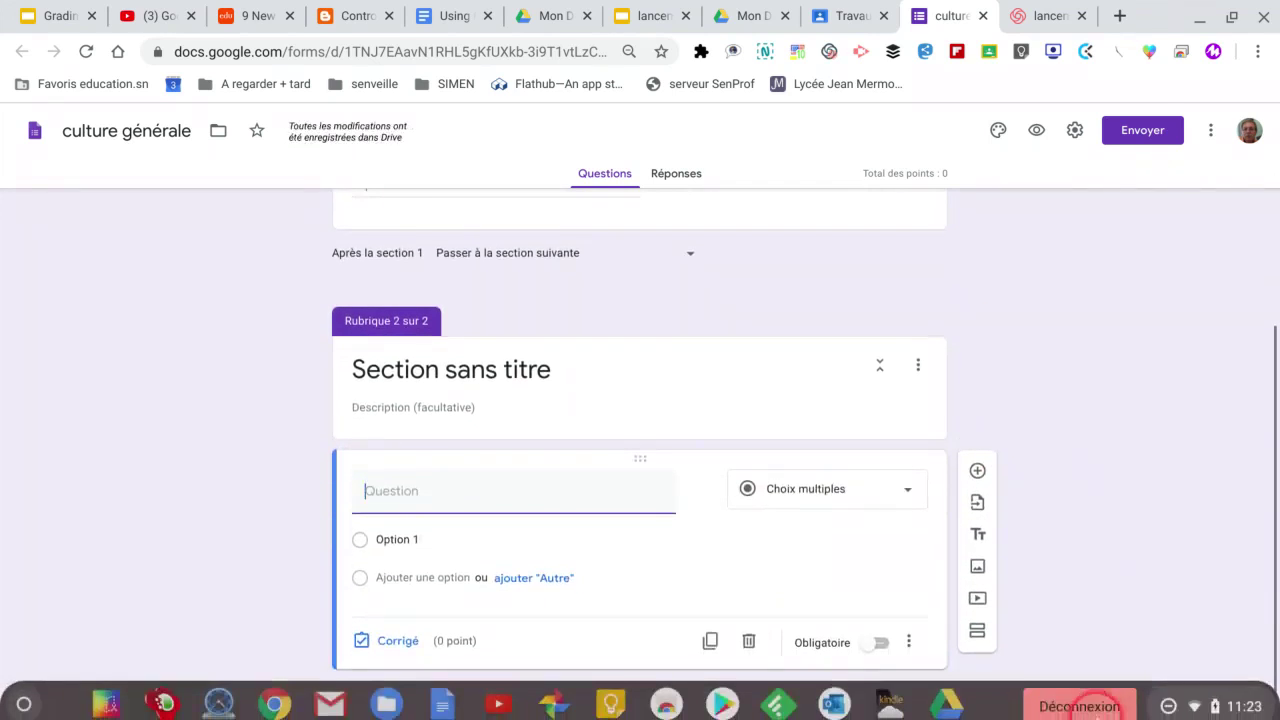
{"action": "left_click", "coordinate": [630, 700]}
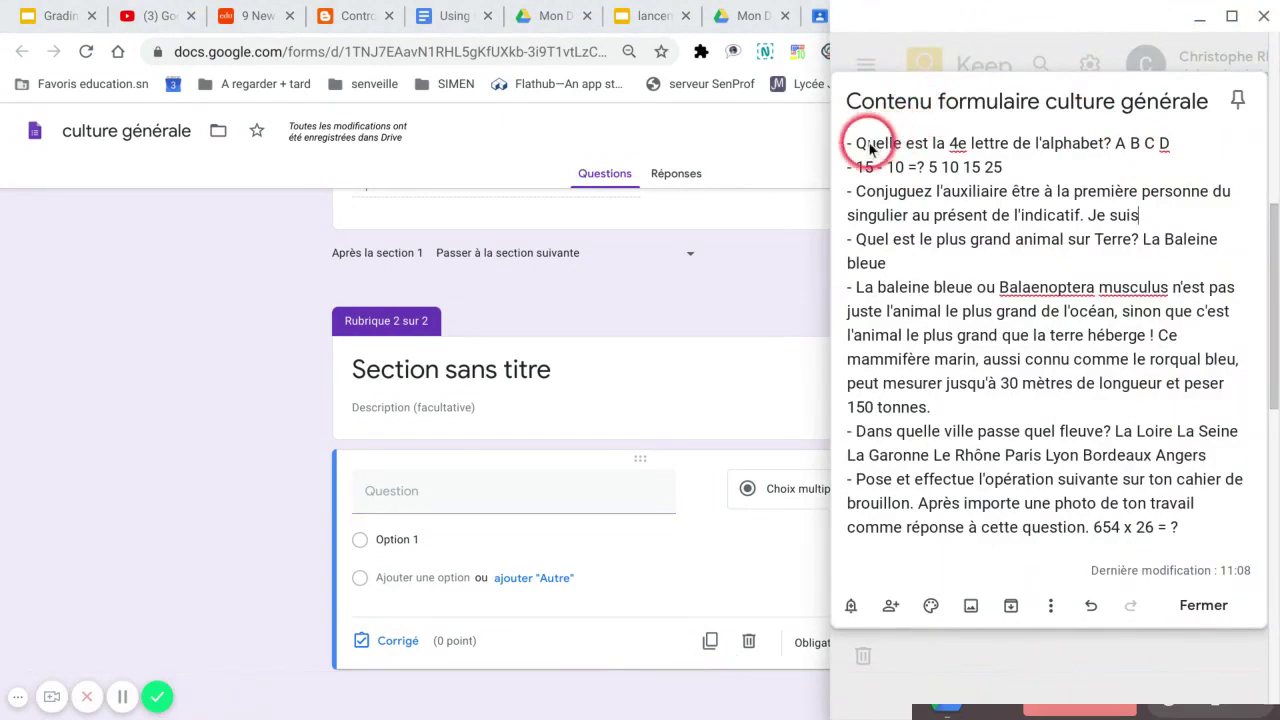
{"action": "left_click_drag", "start_coordinate": [858, 145], "coordinate": [1114, 155]}
{"action": "key", "text": "ctrl+c"}
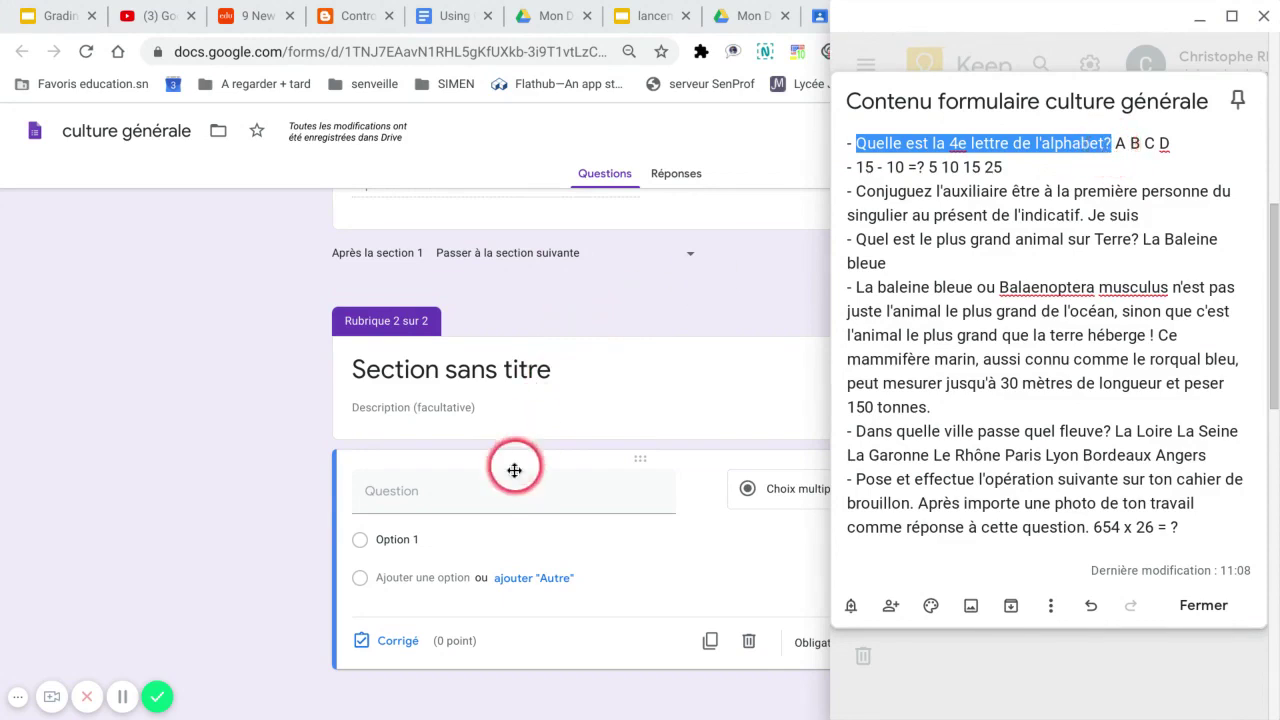
{"action": "left_click", "coordinate": [477, 496]}
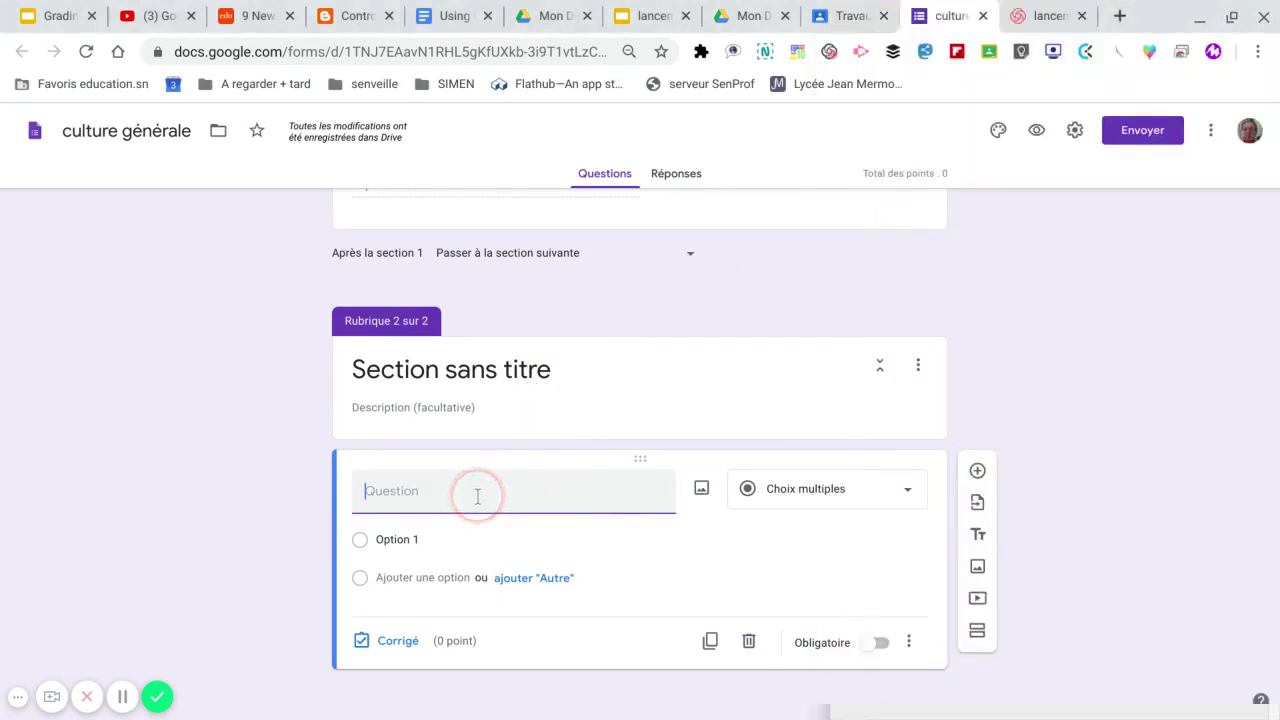
{"action": "key", "text": "ctrl+v"}
Step: Enter the answer options A, B, C and D for the 4th-letter-of-the-alphabet question
{"action": "left_click", "coordinate": [424, 538]}
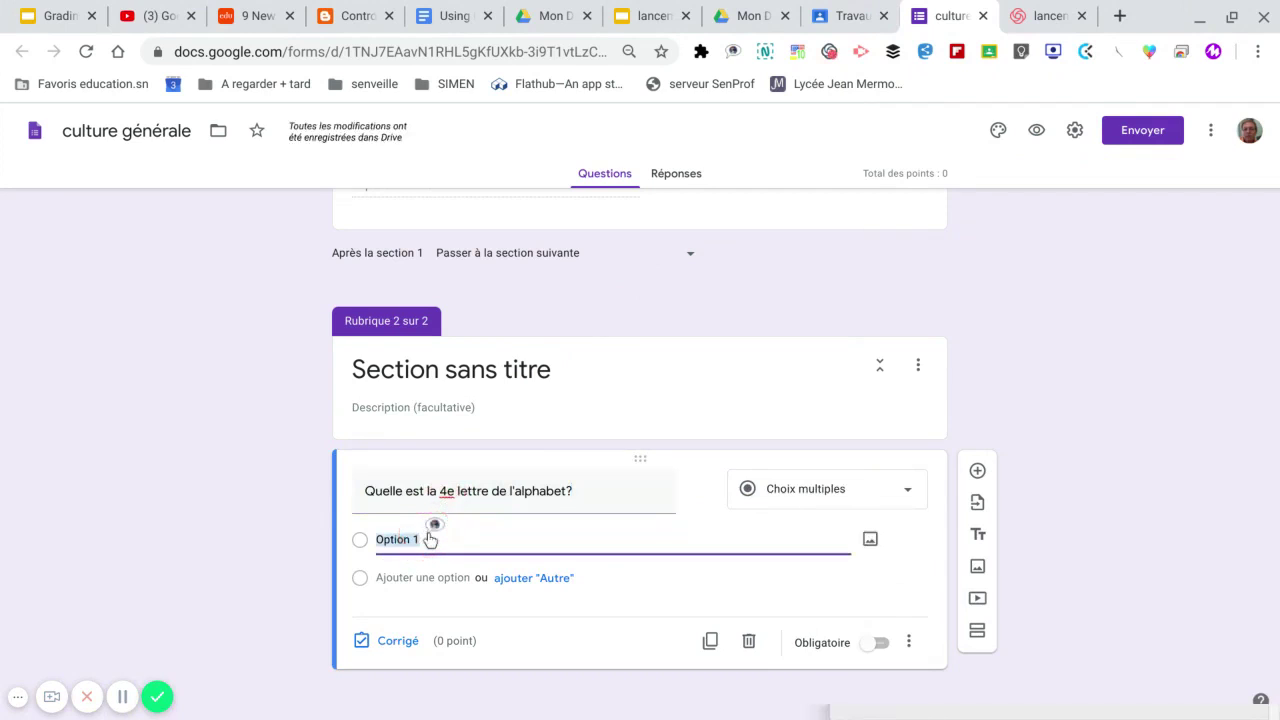
{"action": "left_click", "coordinate": [424, 578]}
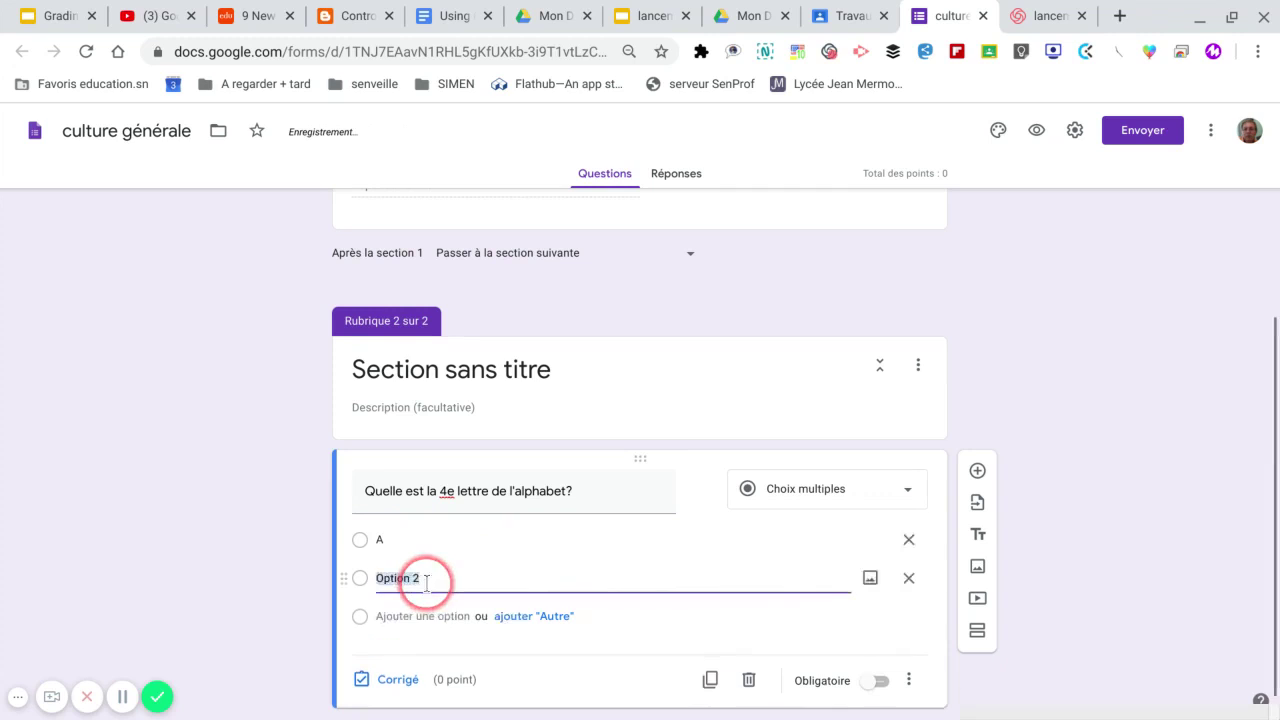
{"action": "type", "text": "B"}
{"action": "left_click", "coordinate": [400, 616]}
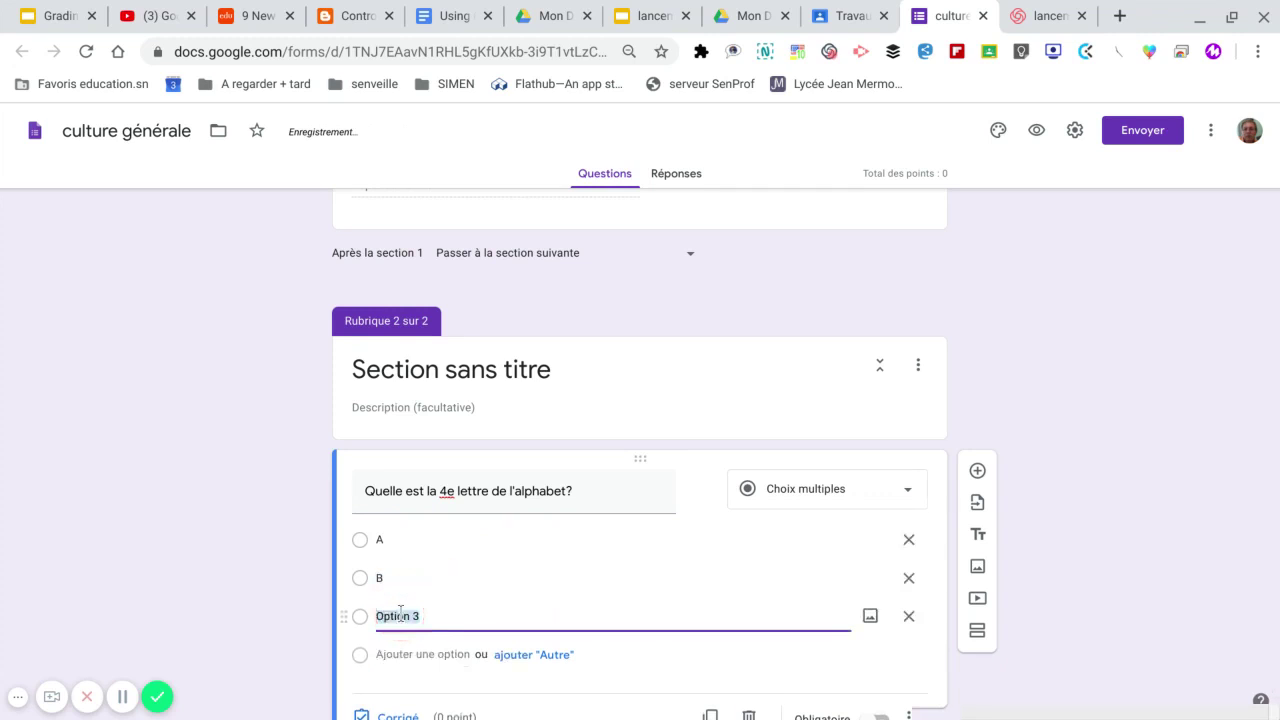
{"action": "type", "text": "C"}
{"action": "left_click", "coordinate": [406, 651]}
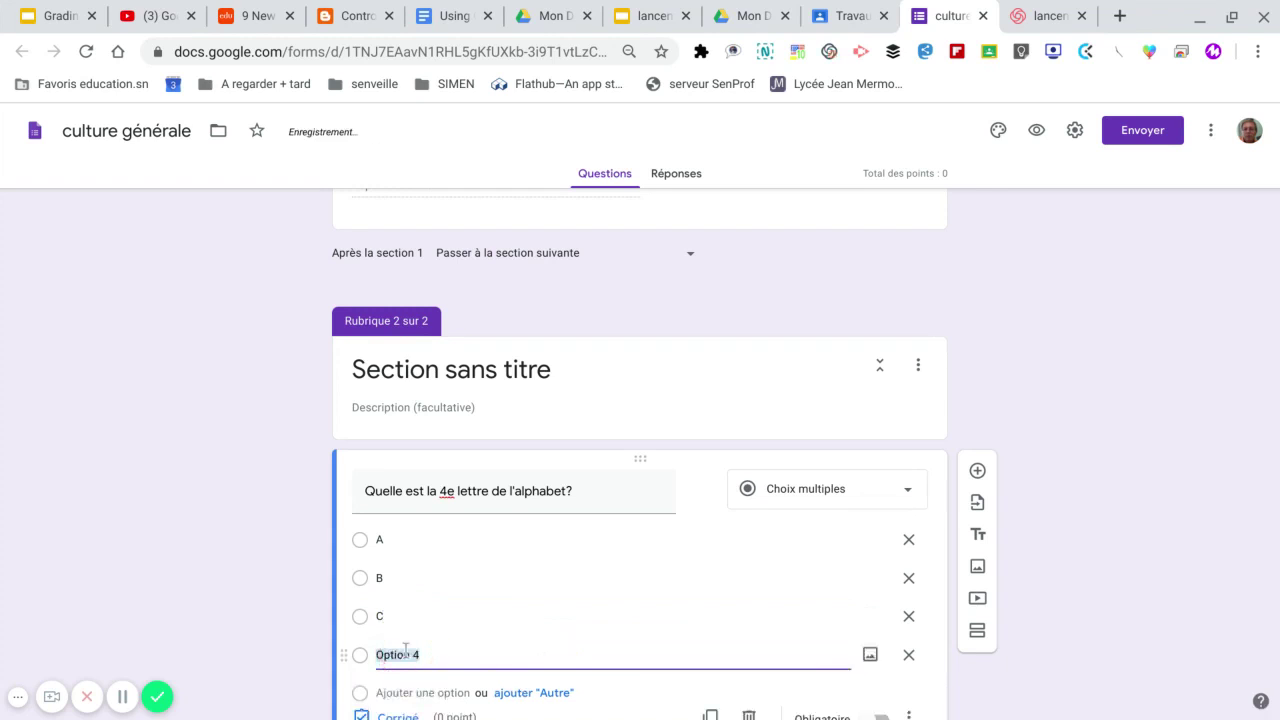
{"action": "scroll", "coordinate": [566, 595], "scroll_direction": "down", "scroll_amount": 1}
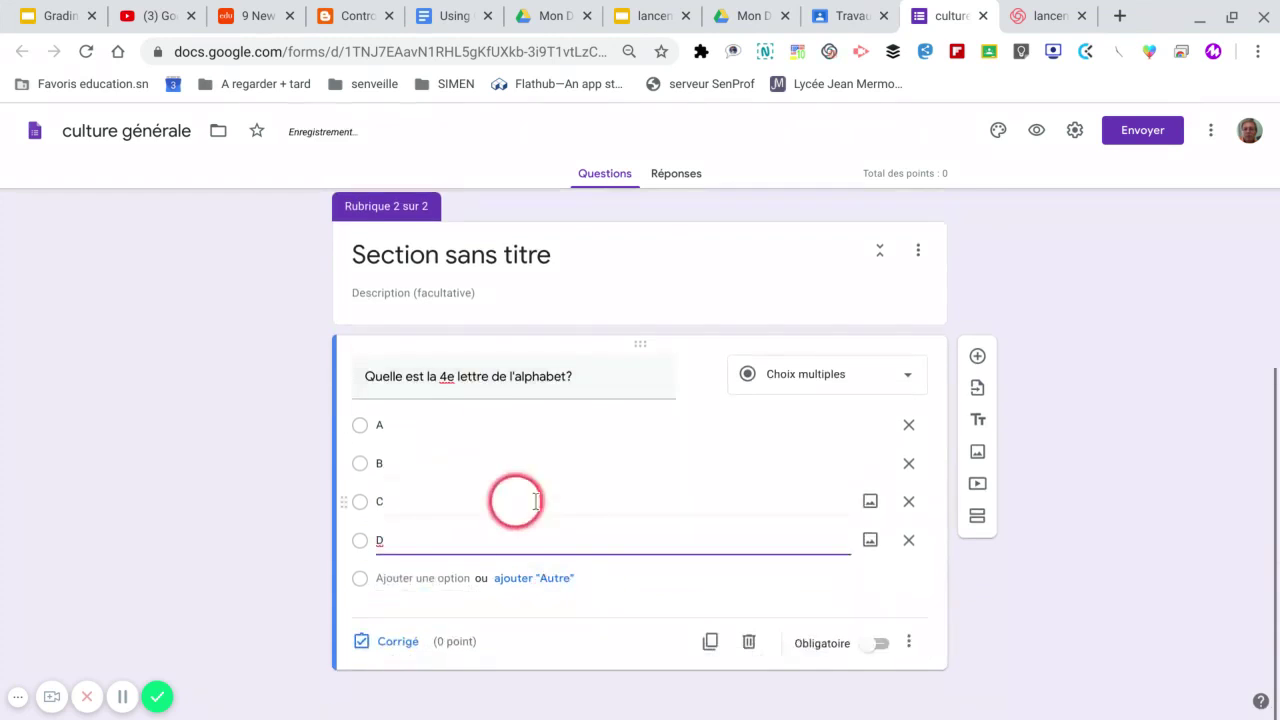
Step: Set D as the correct answer in the alphabet question's answer key and make it worth 1 point
{"action": "left_click", "coordinate": [396, 645]}
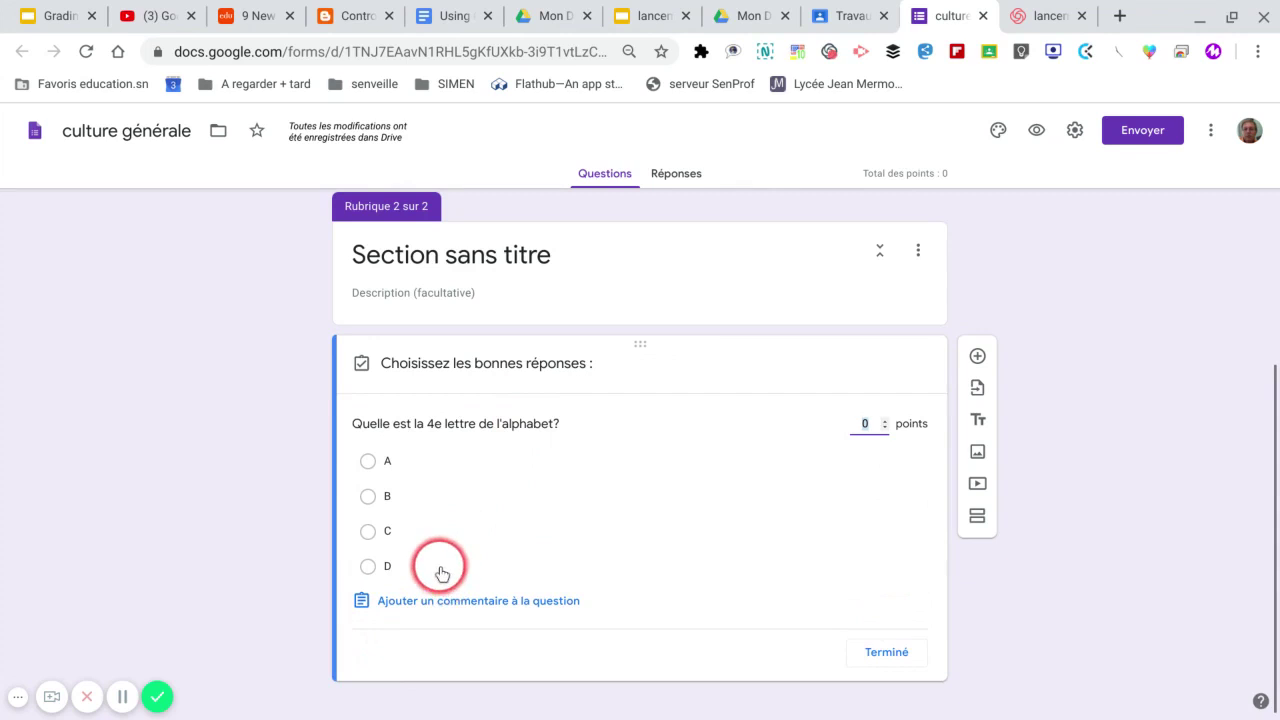
{"action": "left_click", "coordinate": [445, 570]}
{"action": "left_click", "coordinate": [887, 421]}
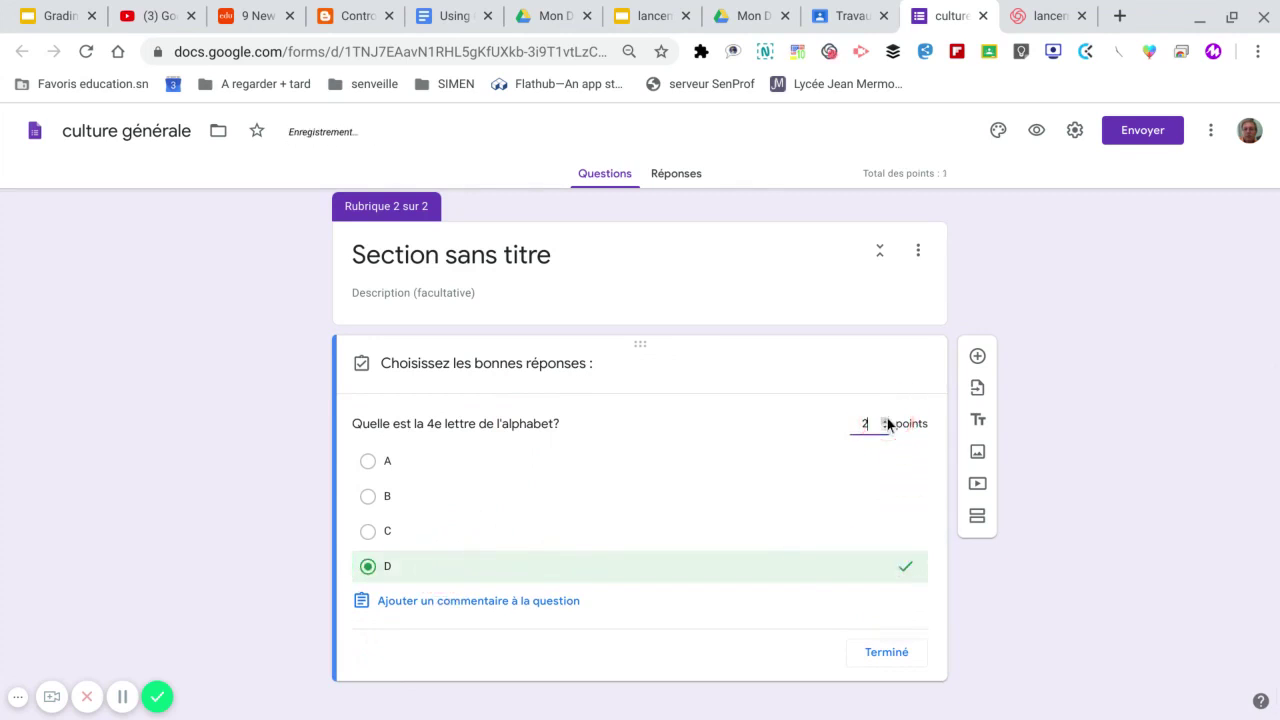
{"action": "left_click", "coordinate": [887, 428]}
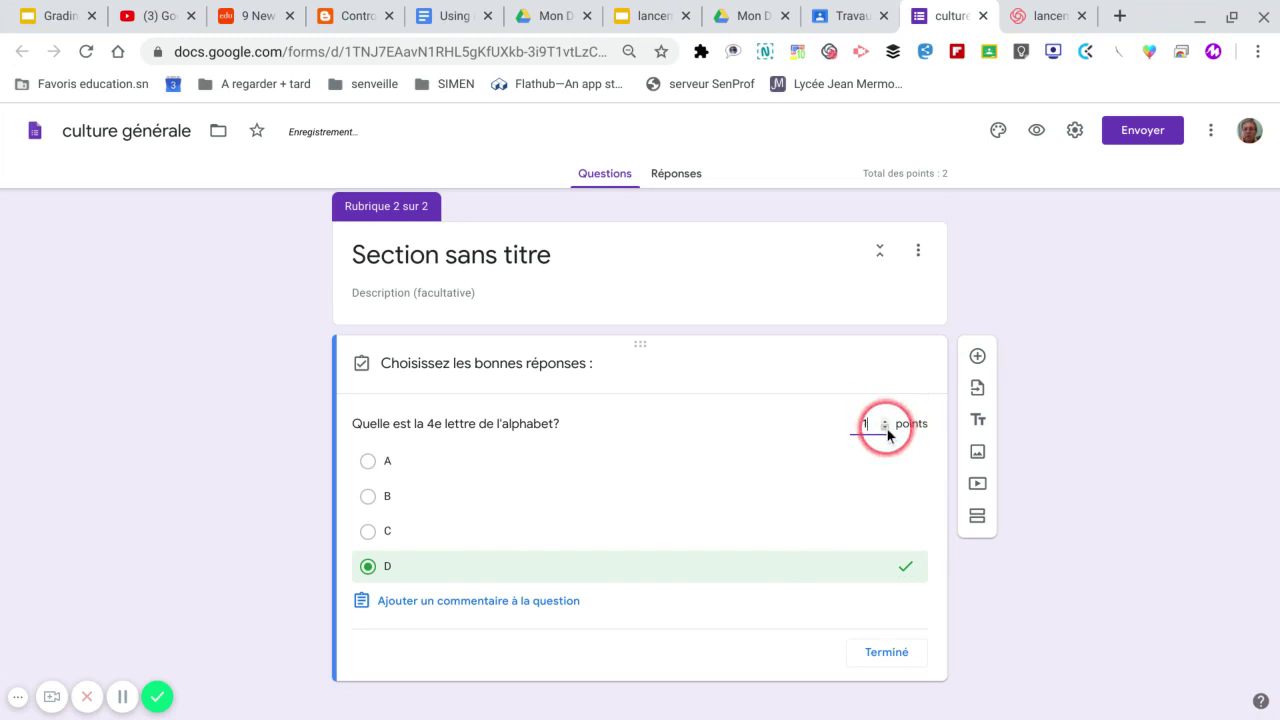
{"action": "left_click", "coordinate": [877, 654]}
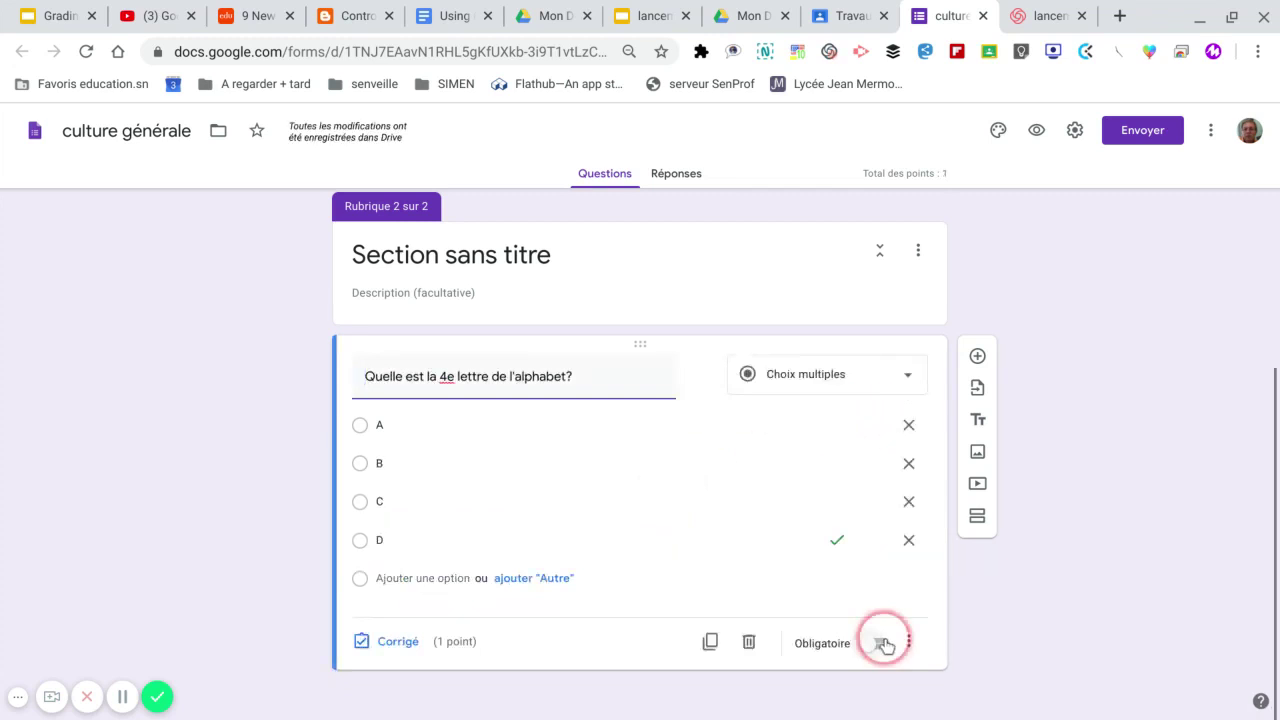
Step: Add a question below the alphabet question and copy "15 - 10 =?" from the Google Keep note into its title
{"action": "left_click", "coordinate": [978, 357]}
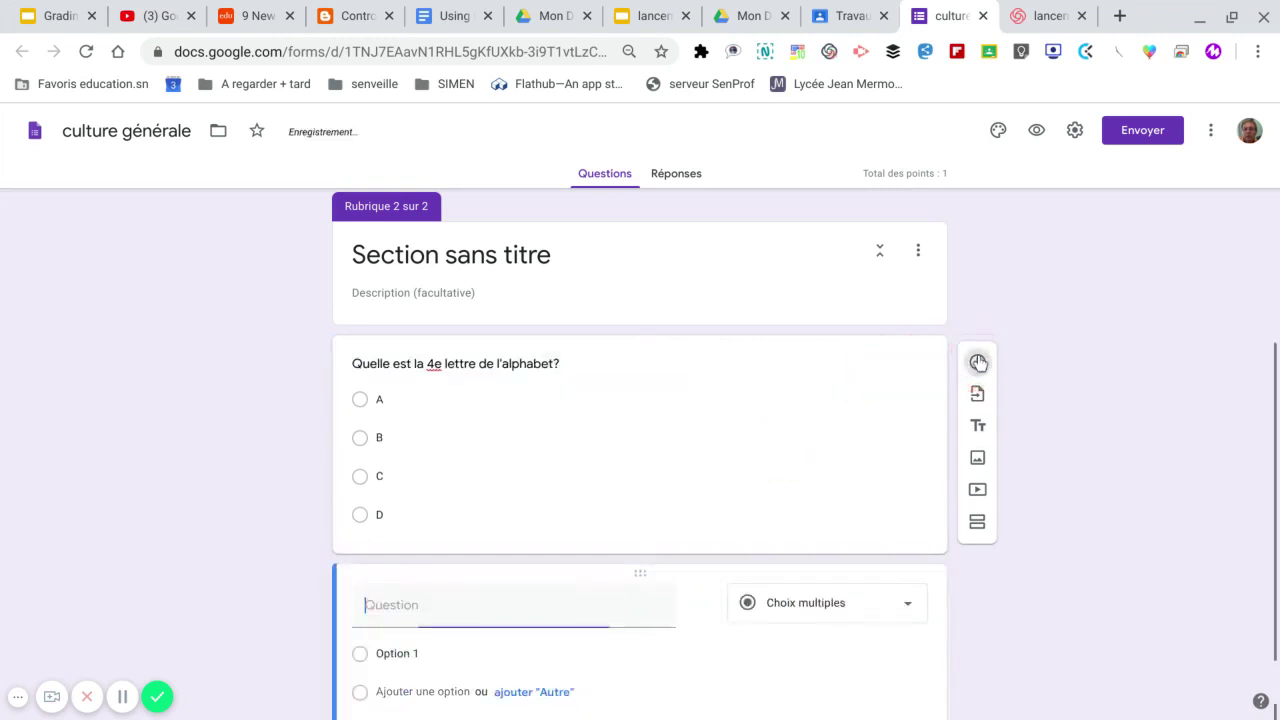
{"action": "scroll", "coordinate": [1134, 425], "scroll_direction": "down", "scroll_amount": 2}
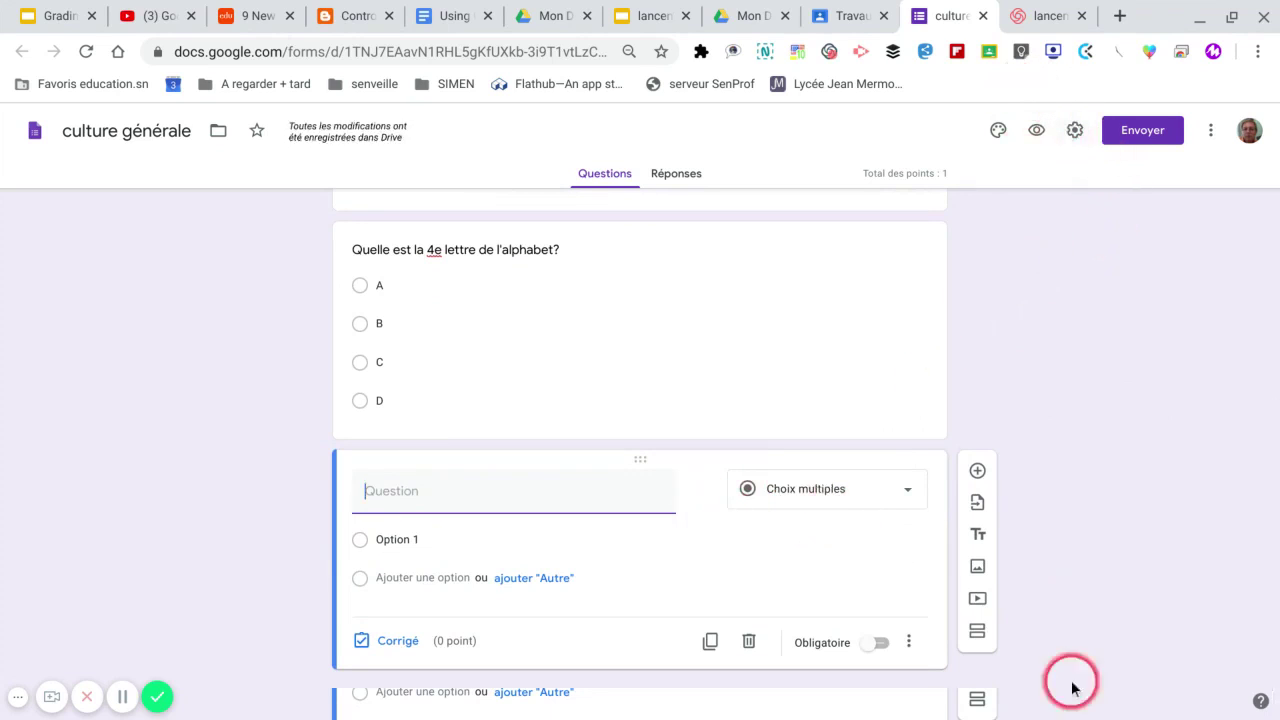
{"action": "mouse_move", "coordinate": [965, 714]}
{"action": "left_click", "coordinate": [617, 708]}
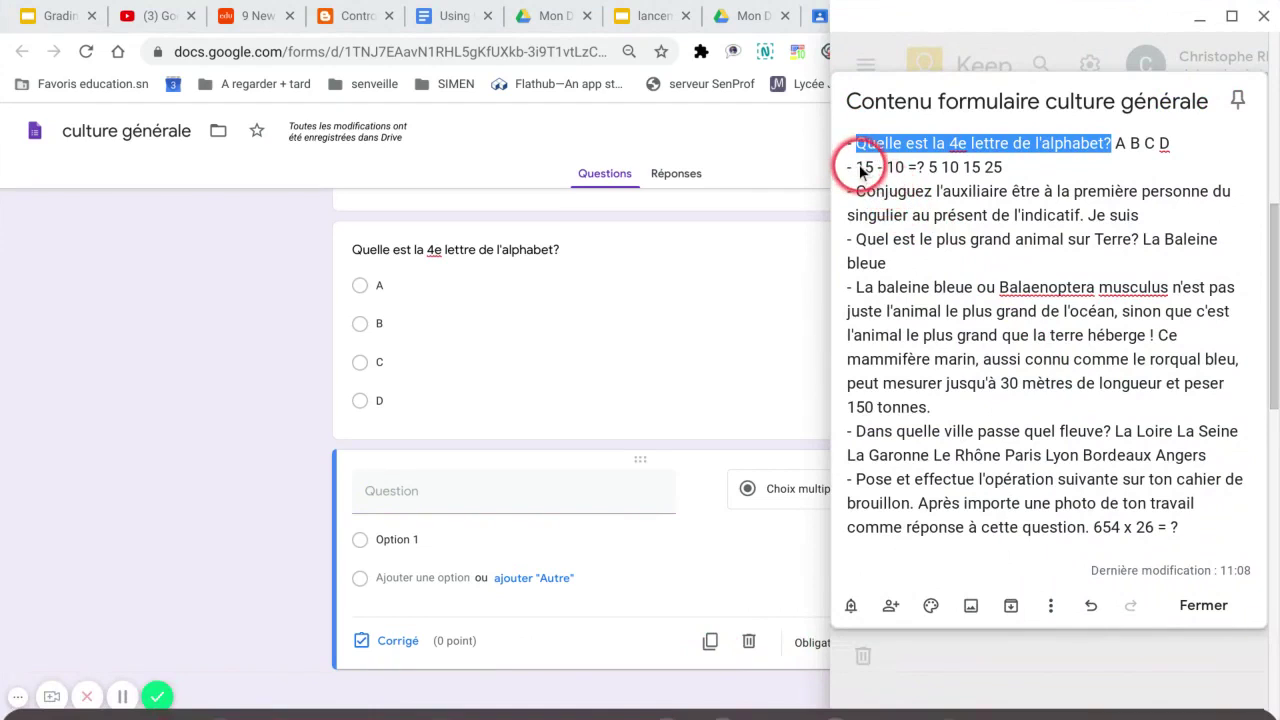
{"action": "left_click_drag", "start_coordinate": [858, 168], "coordinate": [926, 172]}
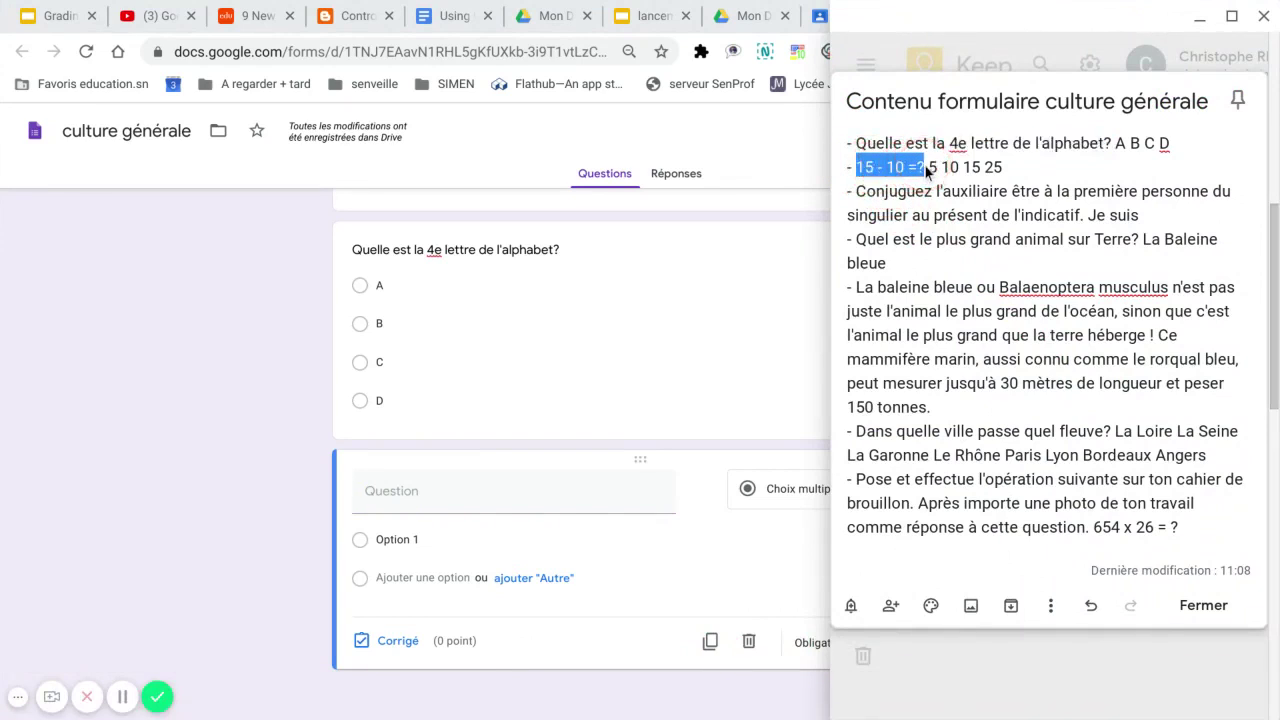
{"action": "left_click", "coordinate": [450, 495]}
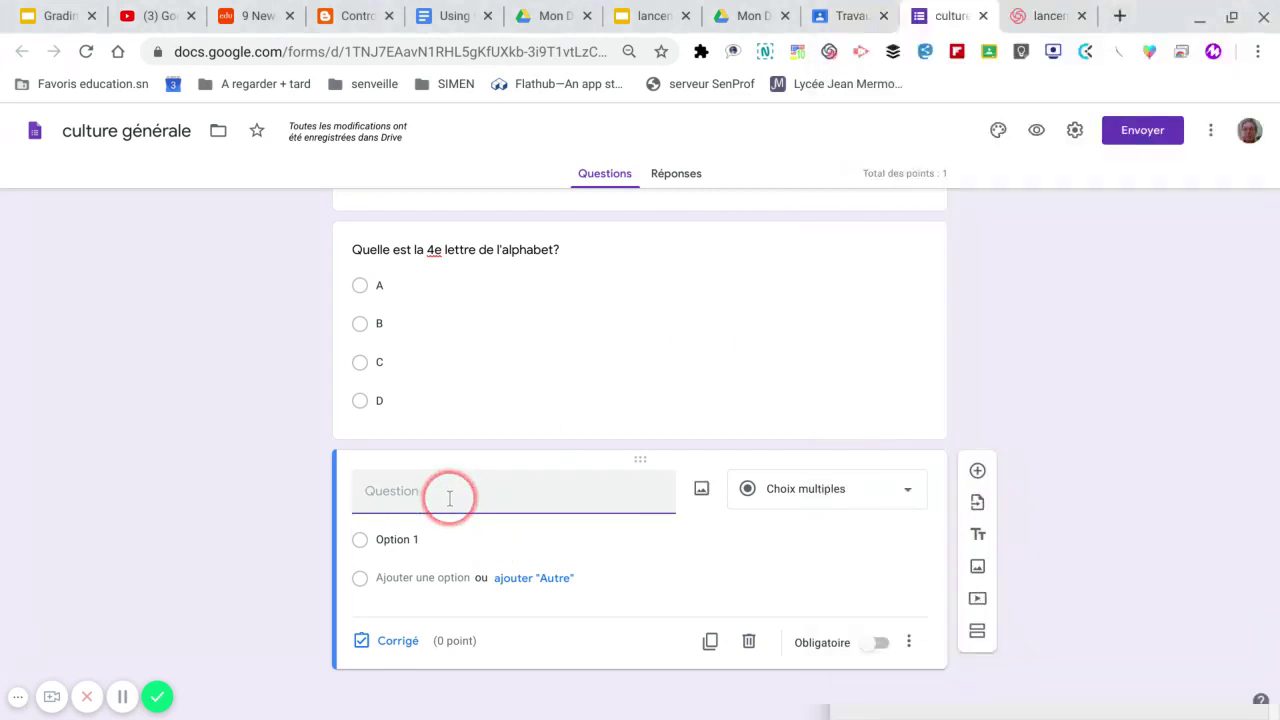
Step: Change the "15 - 10 =?" question to Liste déroulante and enter the options 5, 10, 15 and 25
{"action": "left_click", "coordinate": [858, 499]}
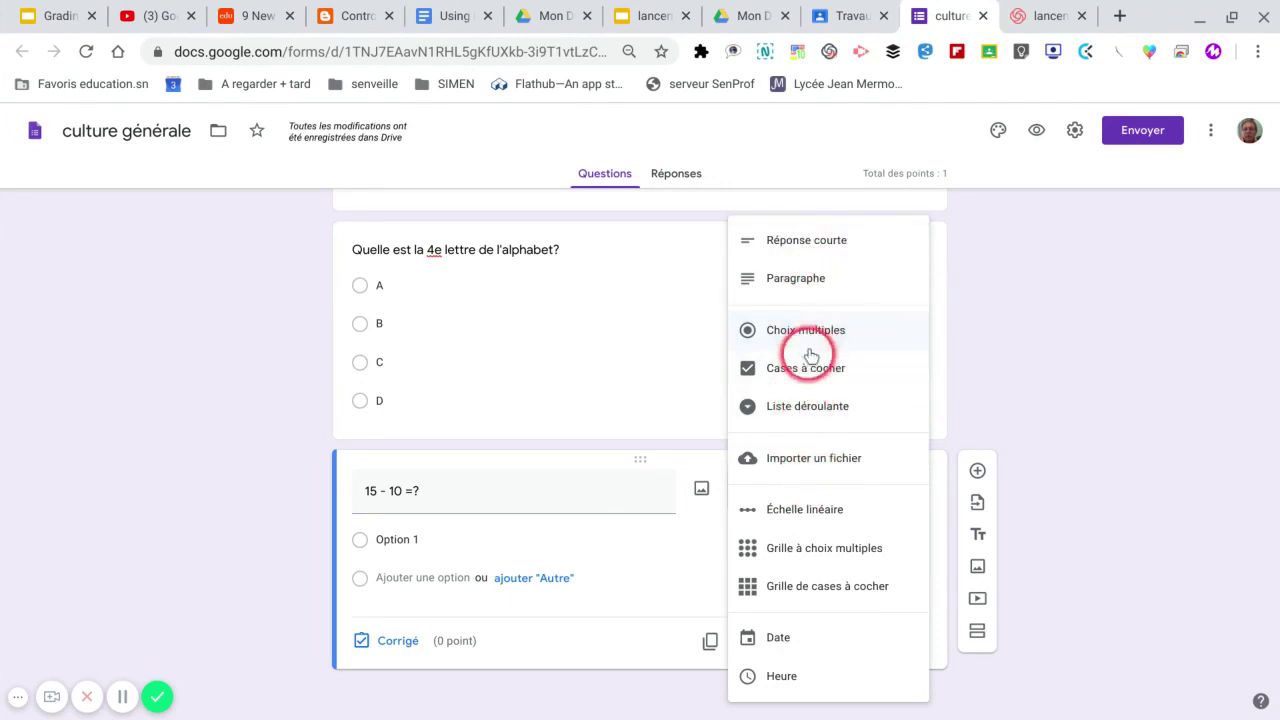
{"action": "left_click", "coordinate": [810, 410]}
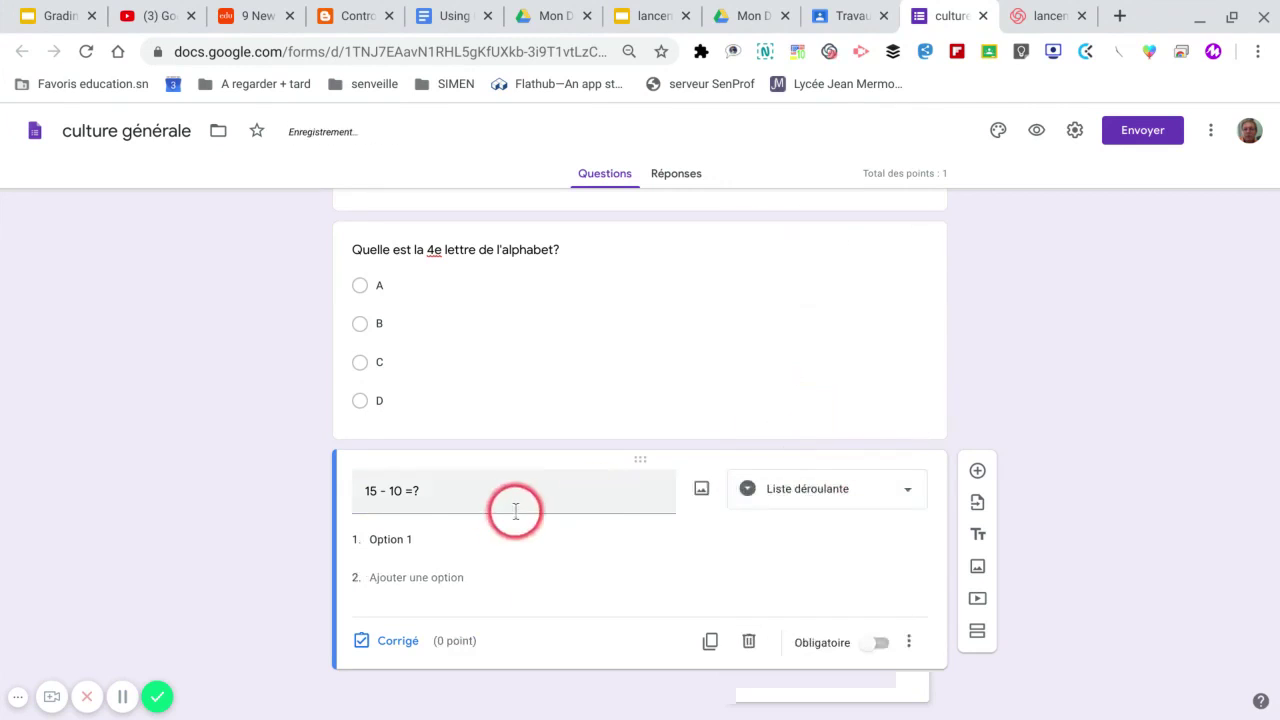
{"action": "left_click", "coordinate": [443, 537]}
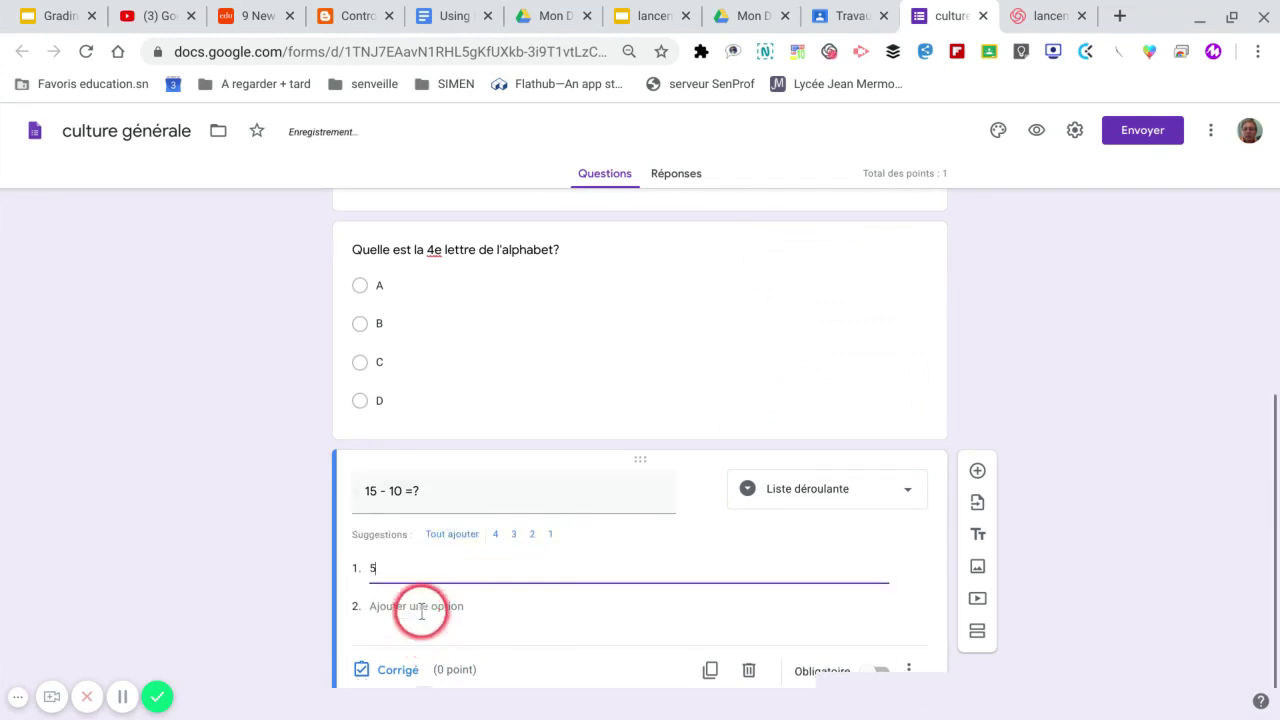
{"action": "left_click", "coordinate": [421, 607]}
{"action": "type", "text": "4"}
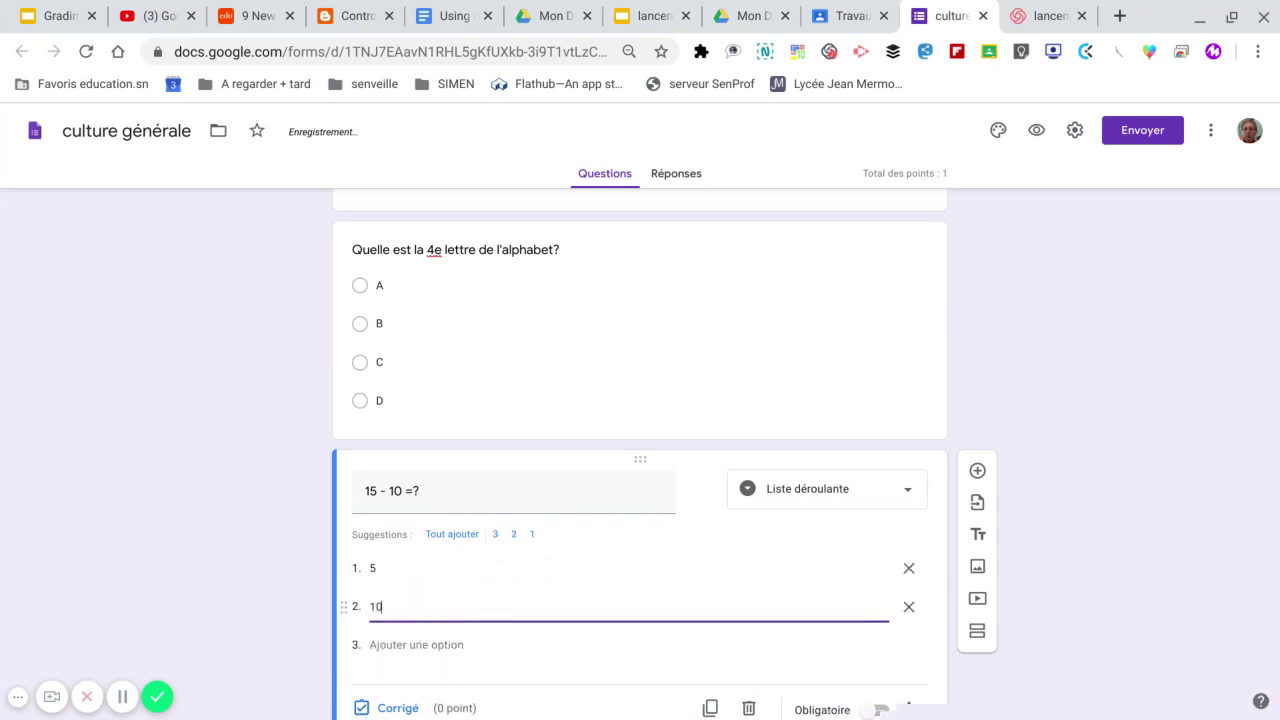
{"action": "left_click", "coordinate": [470, 642]}
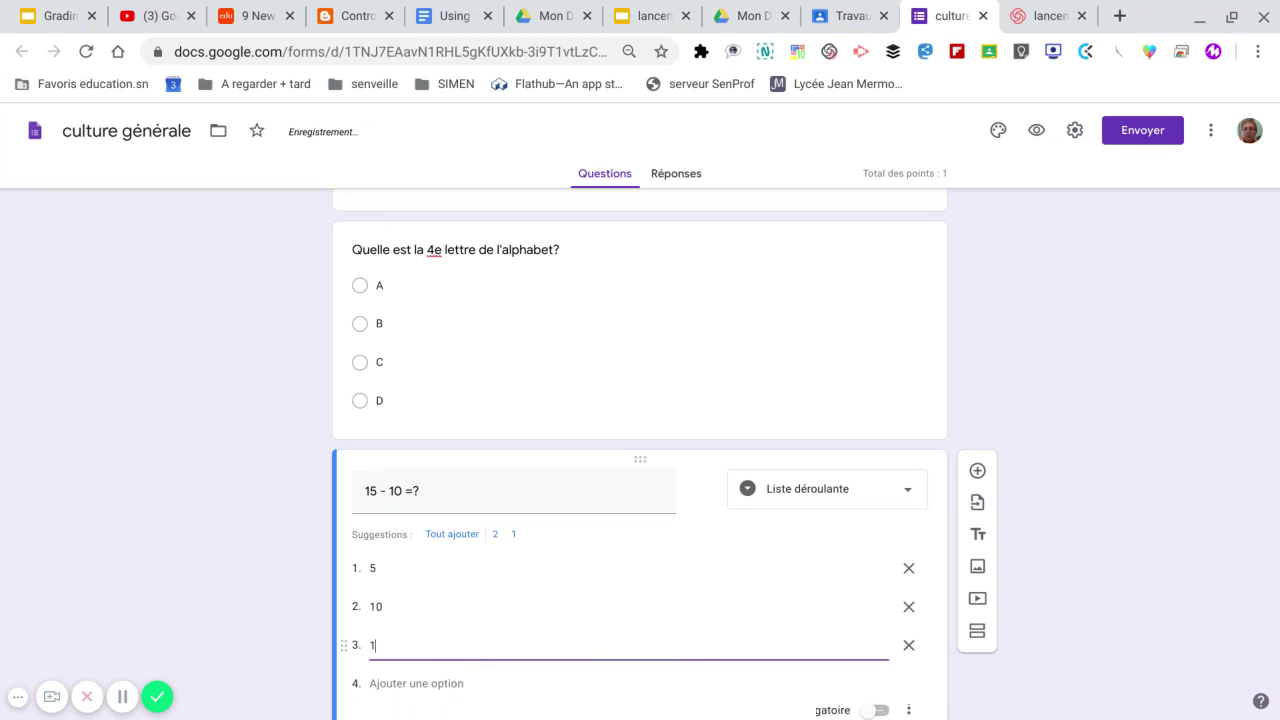
{"action": "type", "text": "1"}
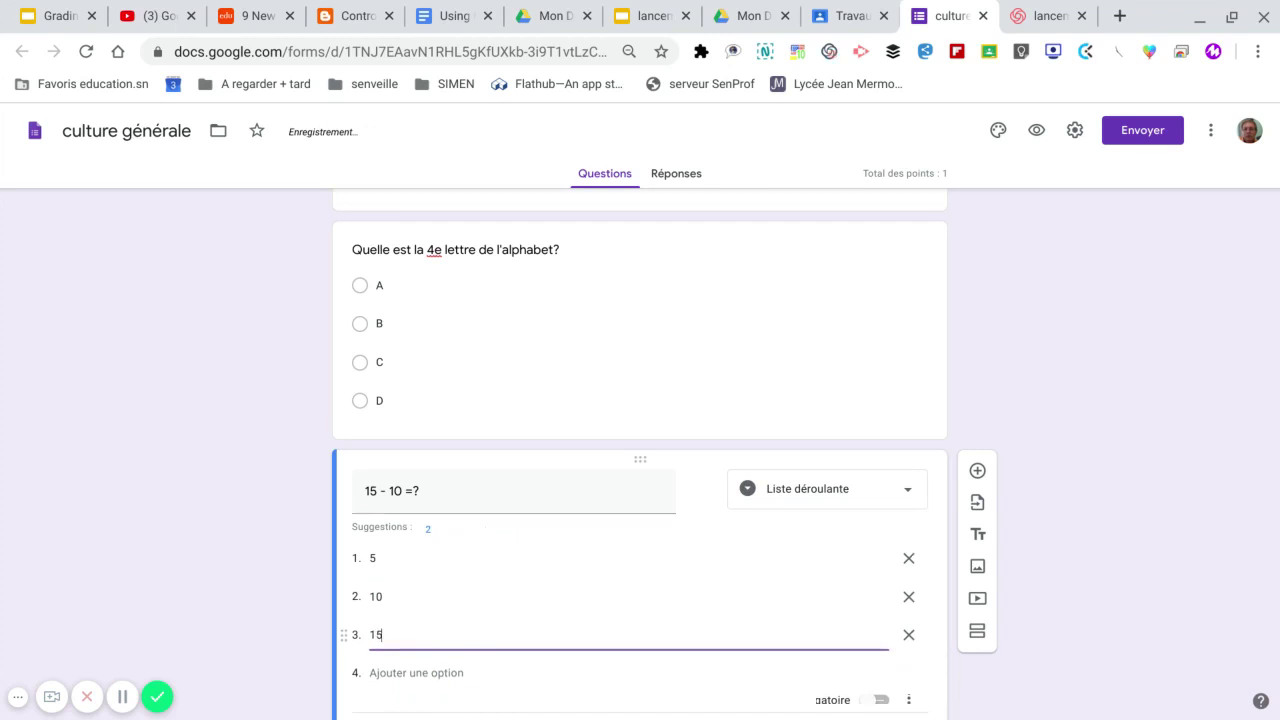
{"action": "left_click", "coordinate": [449, 672]}
{"action": "type", "text": "25"}
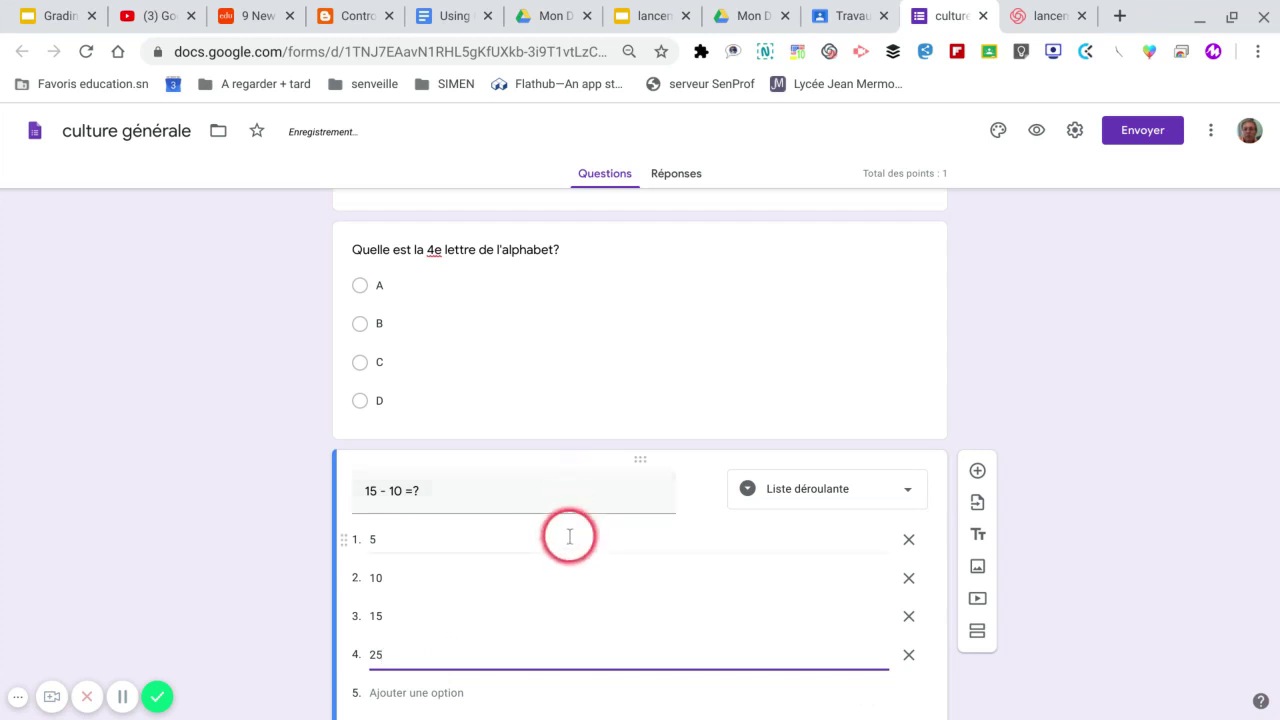
Step: Reorder the "15 - 10 =?" options by moving 25 up to second place, between 5 and 10
{"action": "scroll", "coordinate": [569, 538], "scroll_direction": "down", "scroll_amount": 2}
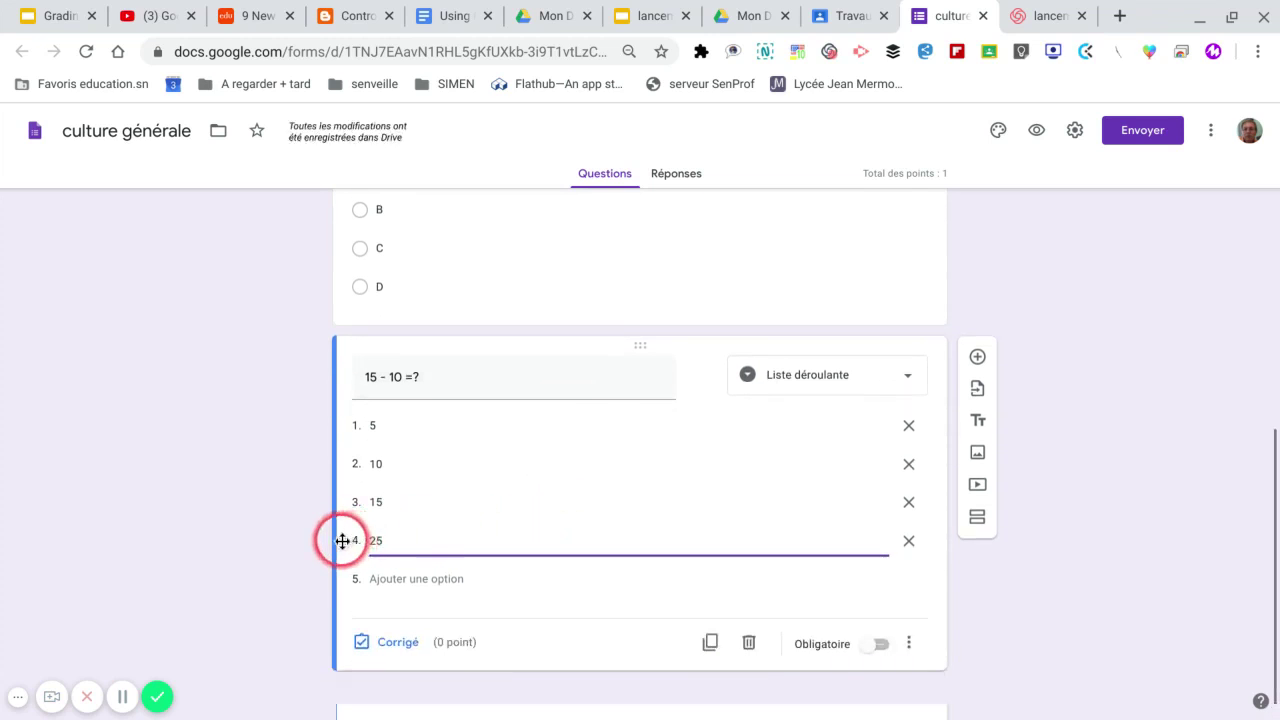
{"action": "left_click_drag", "start_coordinate": [343, 541], "coordinate": [362, 500]}
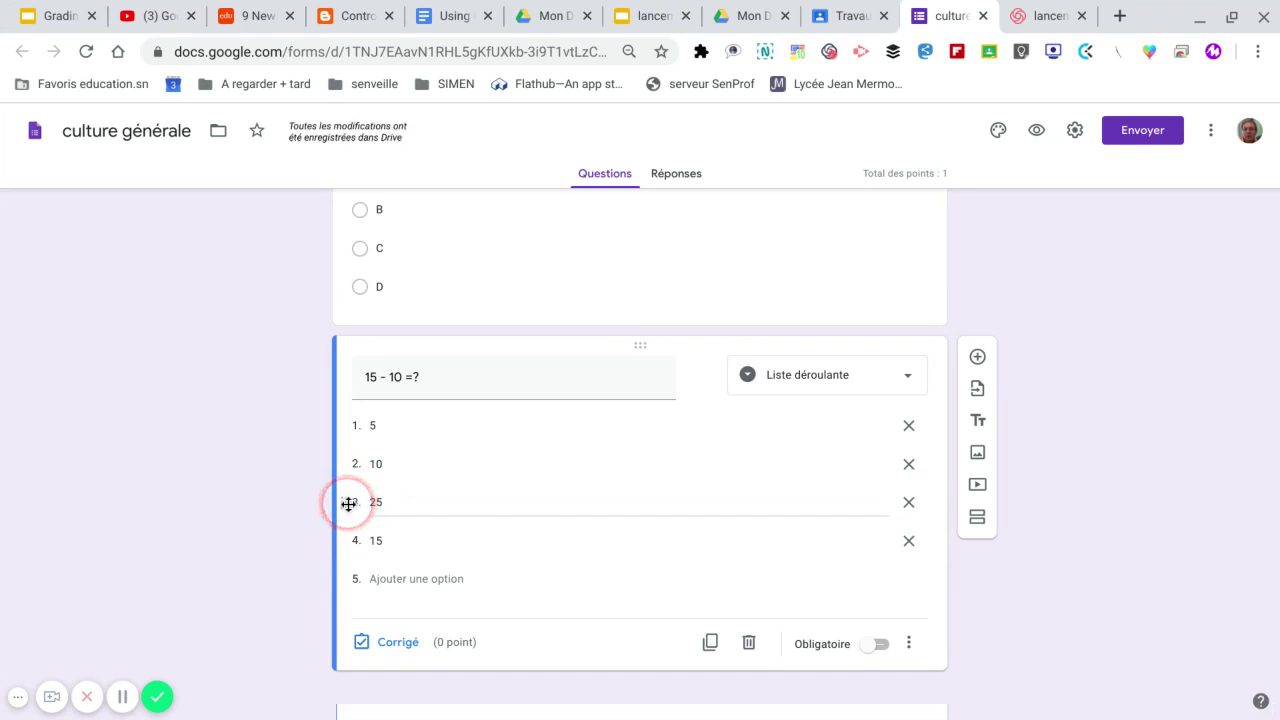
{"action": "left_click_drag", "start_coordinate": [352, 486], "coordinate": [354, 460]}
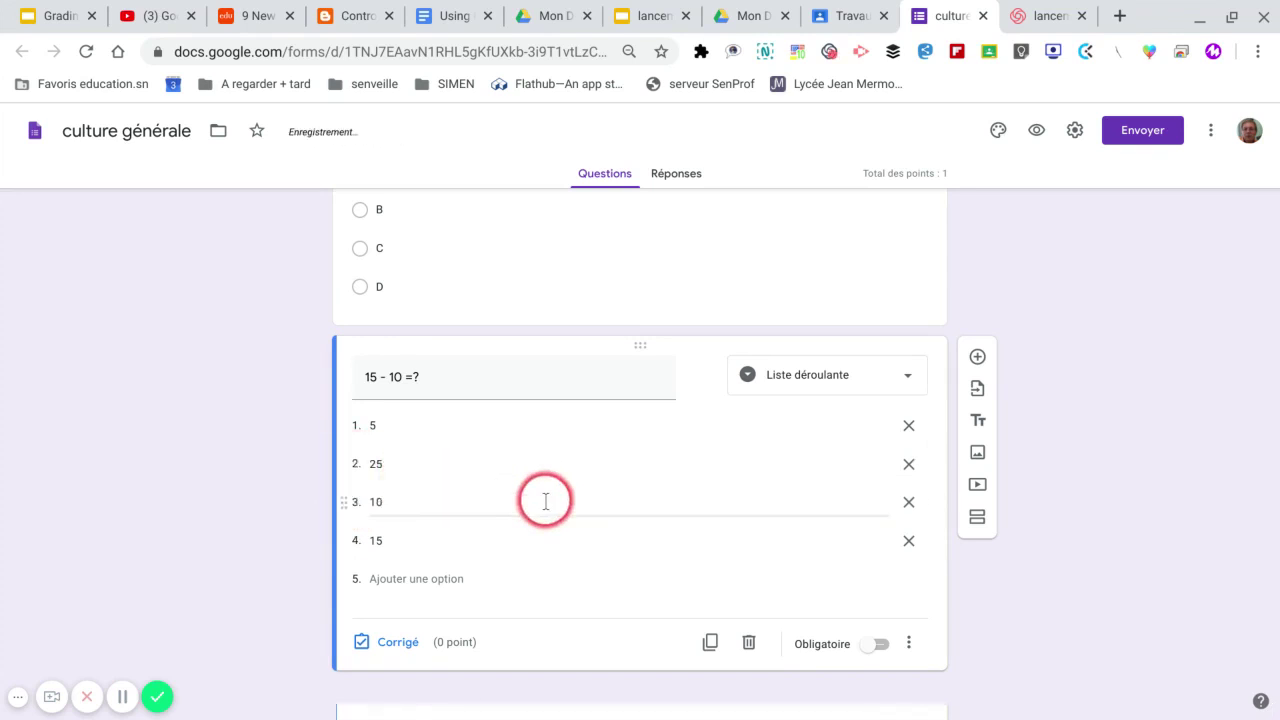
Step: Set 5 as the correct answer to "15 - 10 =?" for 2 points and make the question required
{"action": "left_click", "coordinate": [460, 632]}
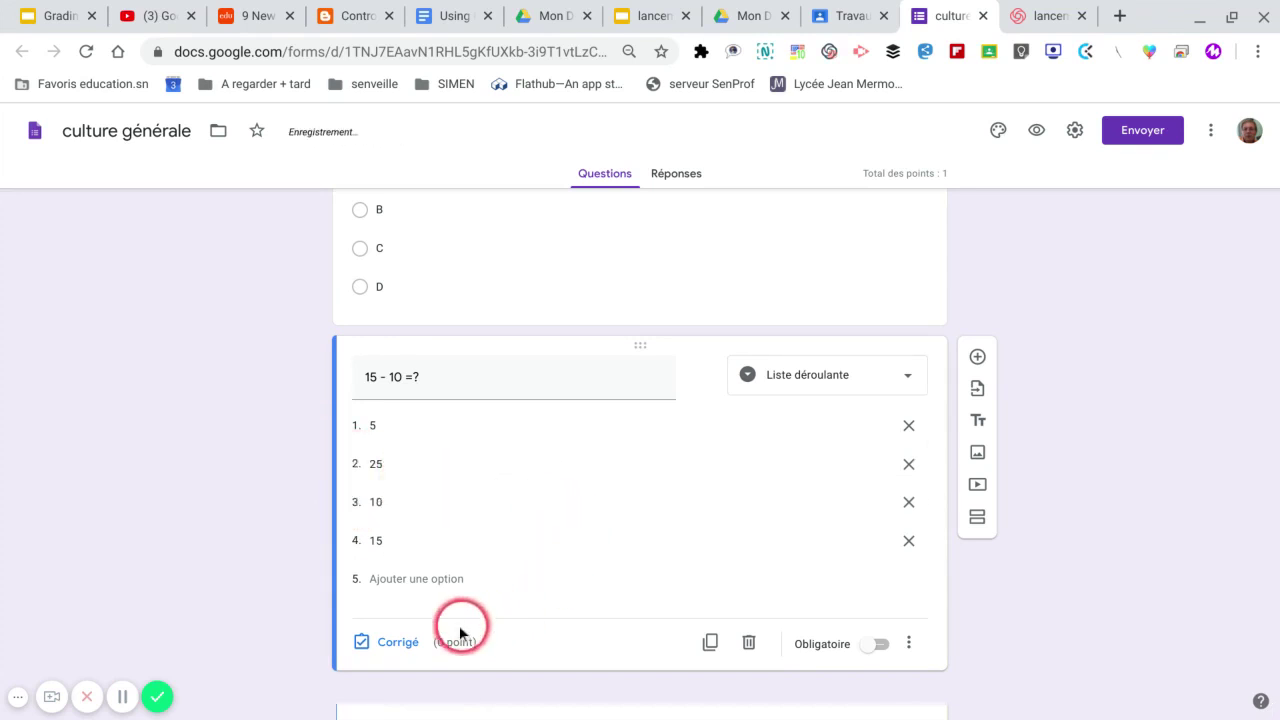
{"action": "left_click", "coordinate": [398, 645]}
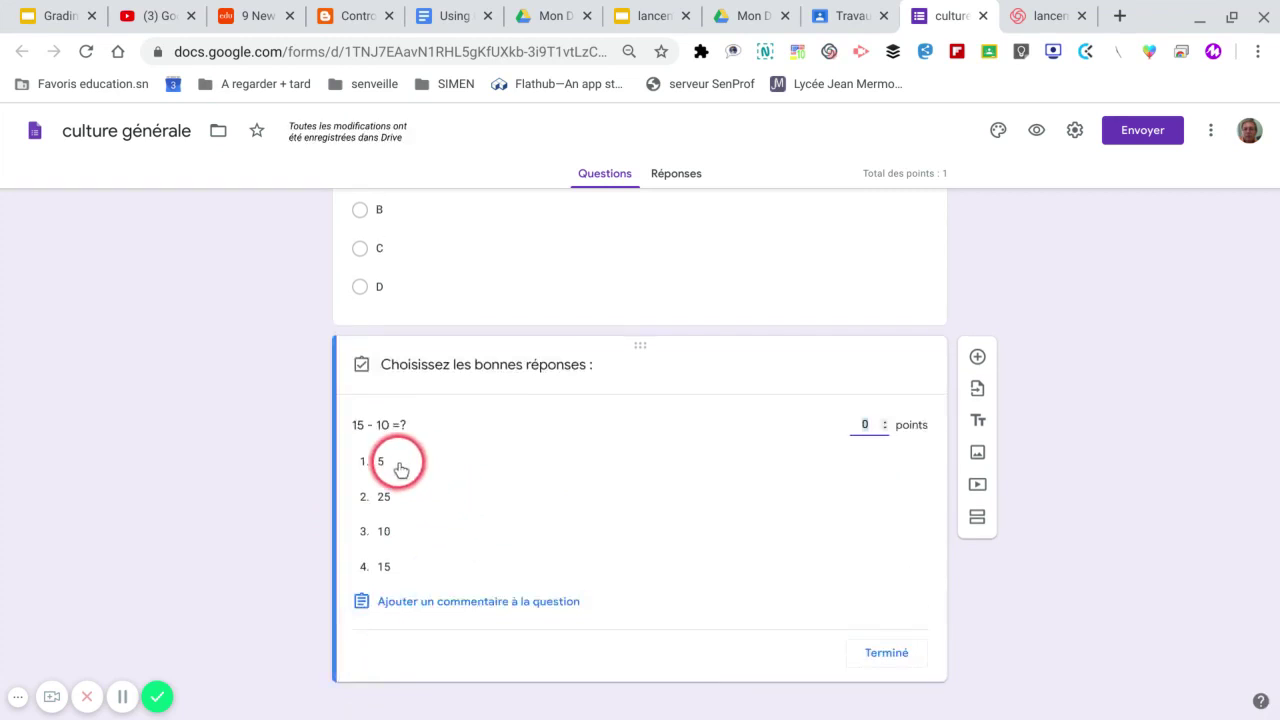
{"action": "left_click", "coordinate": [400, 466]}
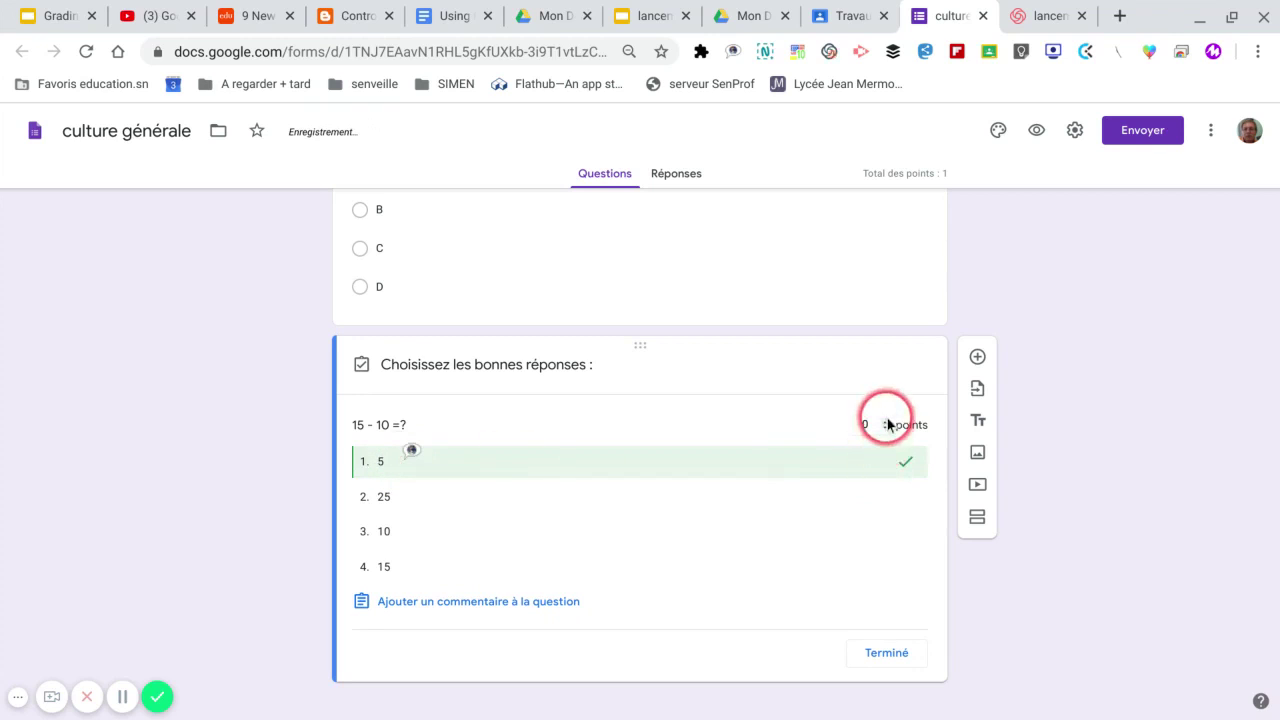
{"action": "left_click", "coordinate": [885, 421]}
{"action": "left_click", "coordinate": [885, 421]}
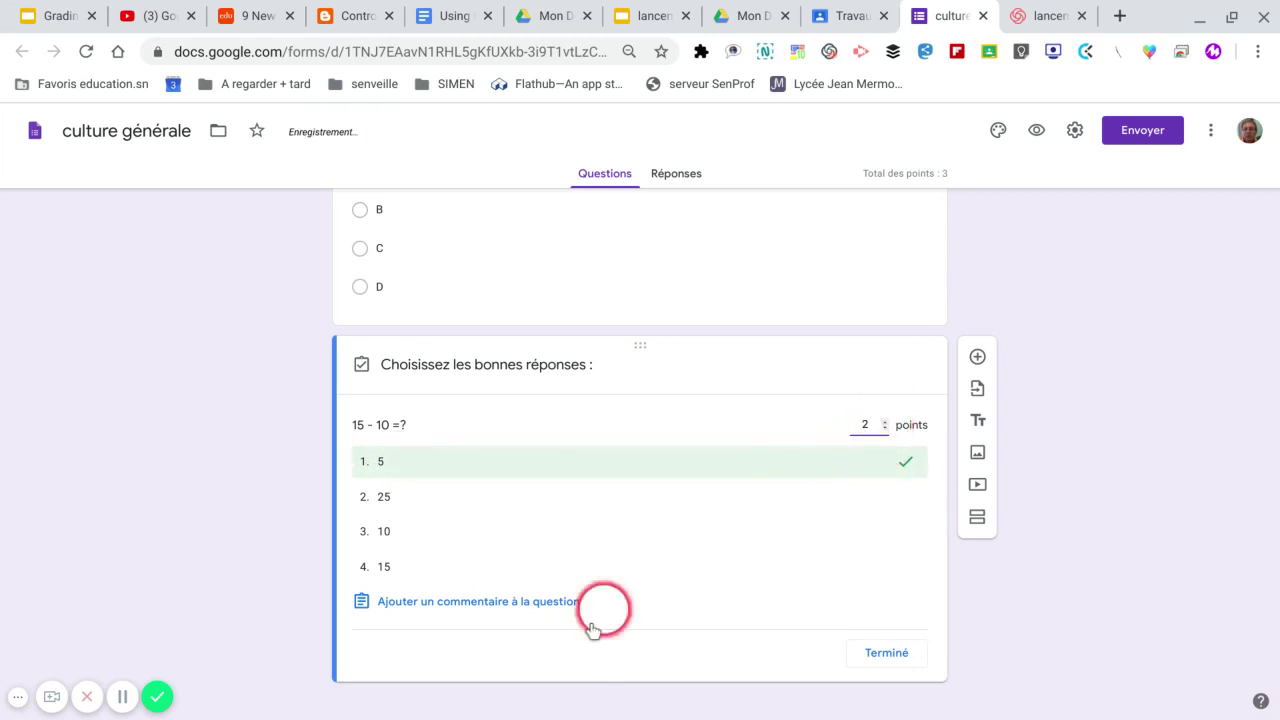
{"action": "left_click", "coordinate": [886, 652]}
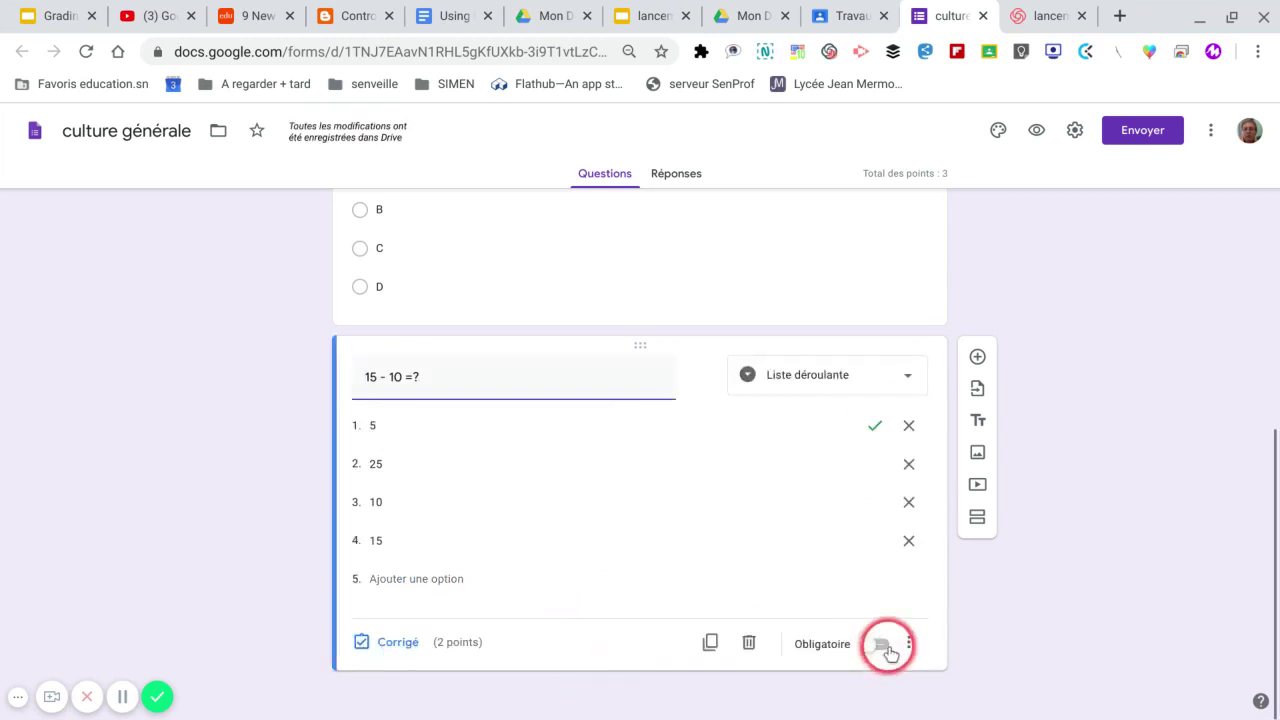
{"action": "left_click", "coordinate": [884, 646]}
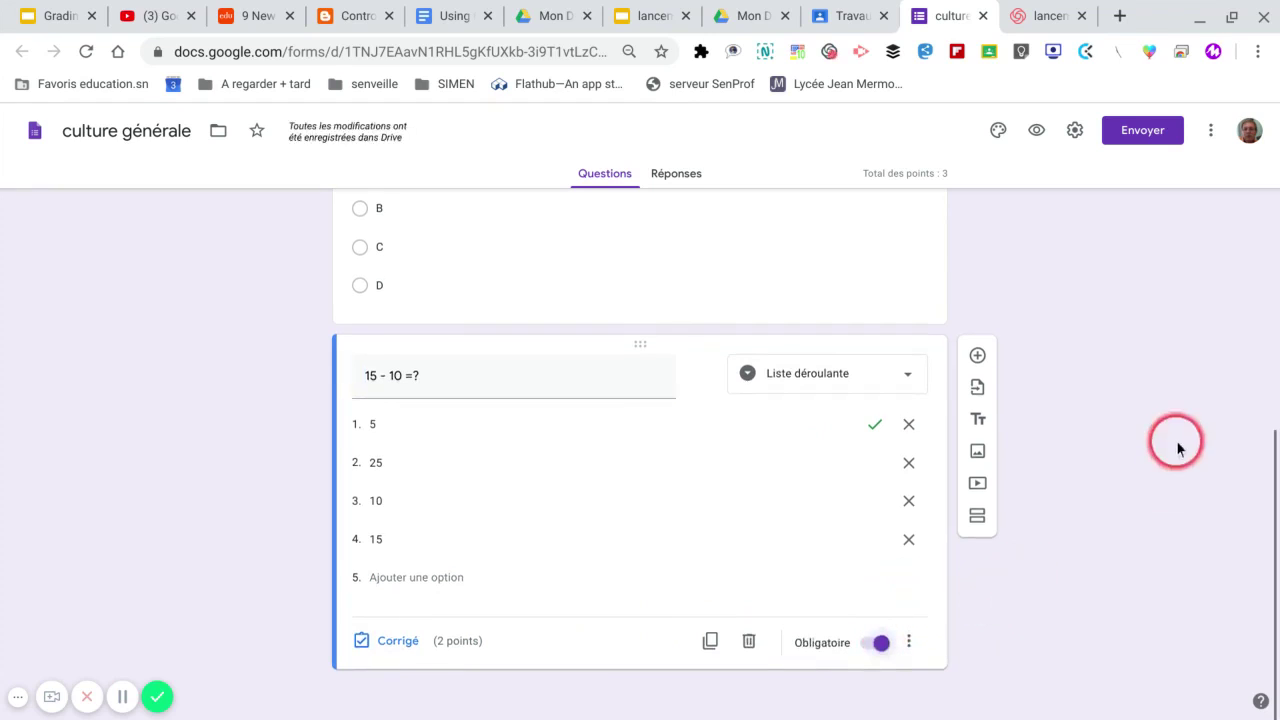
Step: Add a new section after the "15 - 10 =?" question and insert a Choix multiples question in it
{"action": "left_click", "coordinate": [979, 518]}
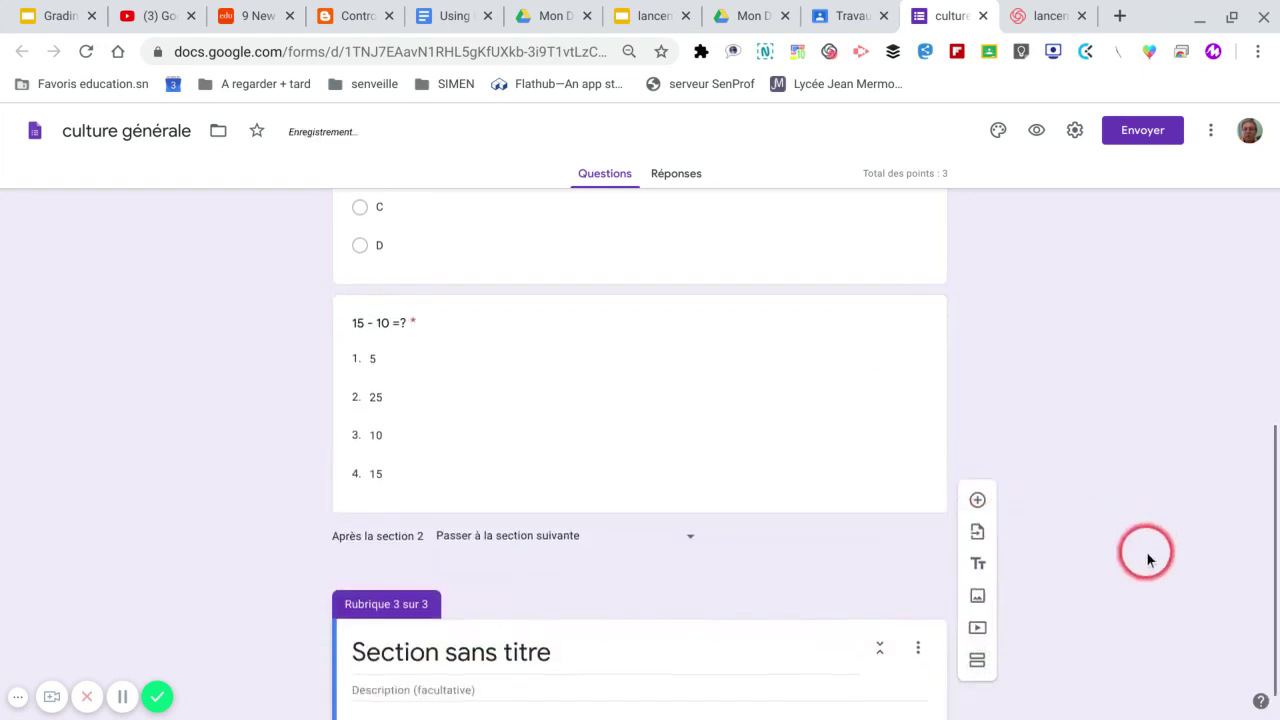
{"action": "left_click", "coordinate": [979, 540]}
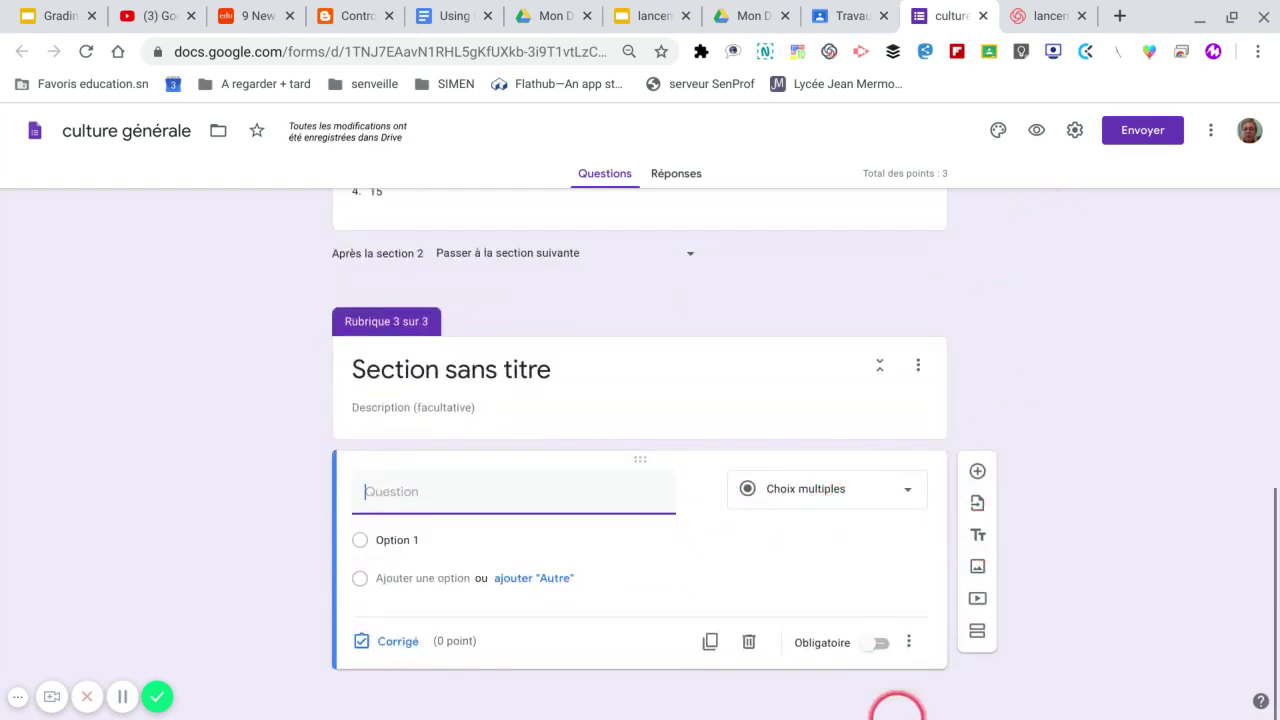
Step: Copy the "Conjuguez l'auxiliaire être à la première personne du singulier au présent de l'indicatif." question from the Keep note into the empty question, as Réponse courte
{"action": "mouse_move", "coordinate": [721, 712]}
{"action": "left_click", "coordinate": [612, 697]}
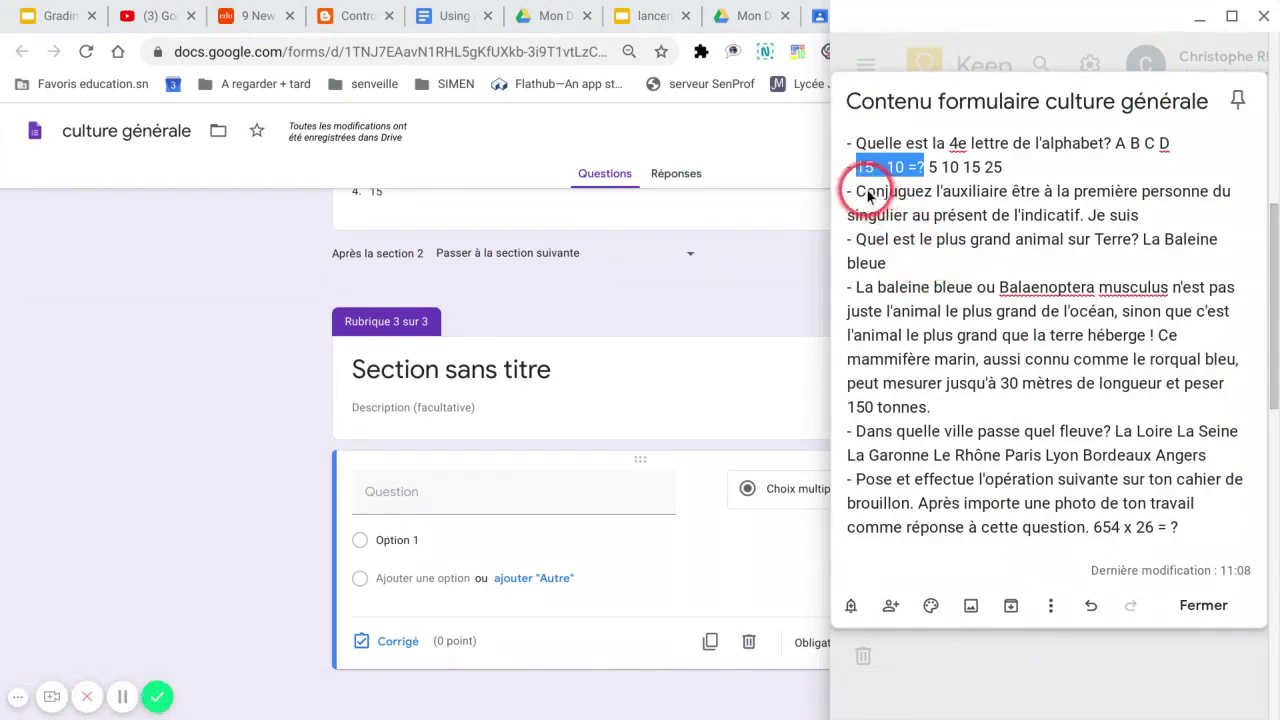
{"action": "left_click_drag", "start_coordinate": [857, 190], "coordinate": [1085, 222]}
{"action": "key", "text": "ctrl+c"}
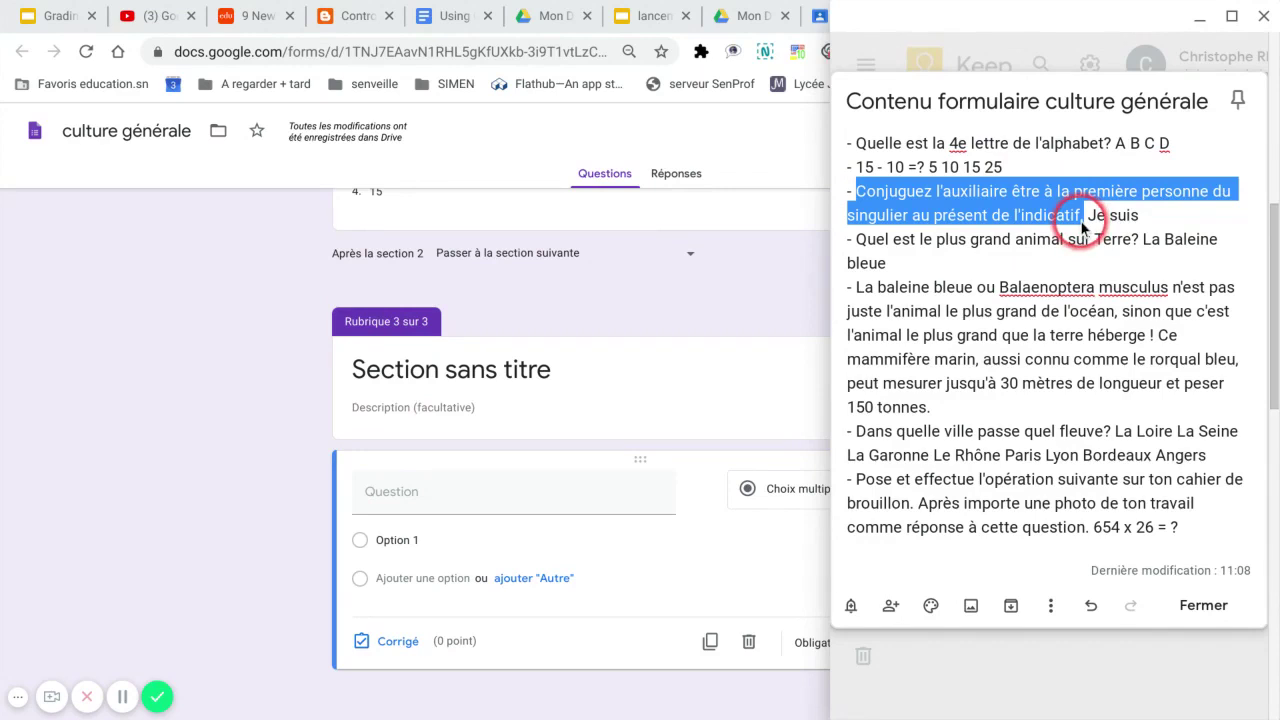
{"action": "left_click", "coordinate": [427, 500]}
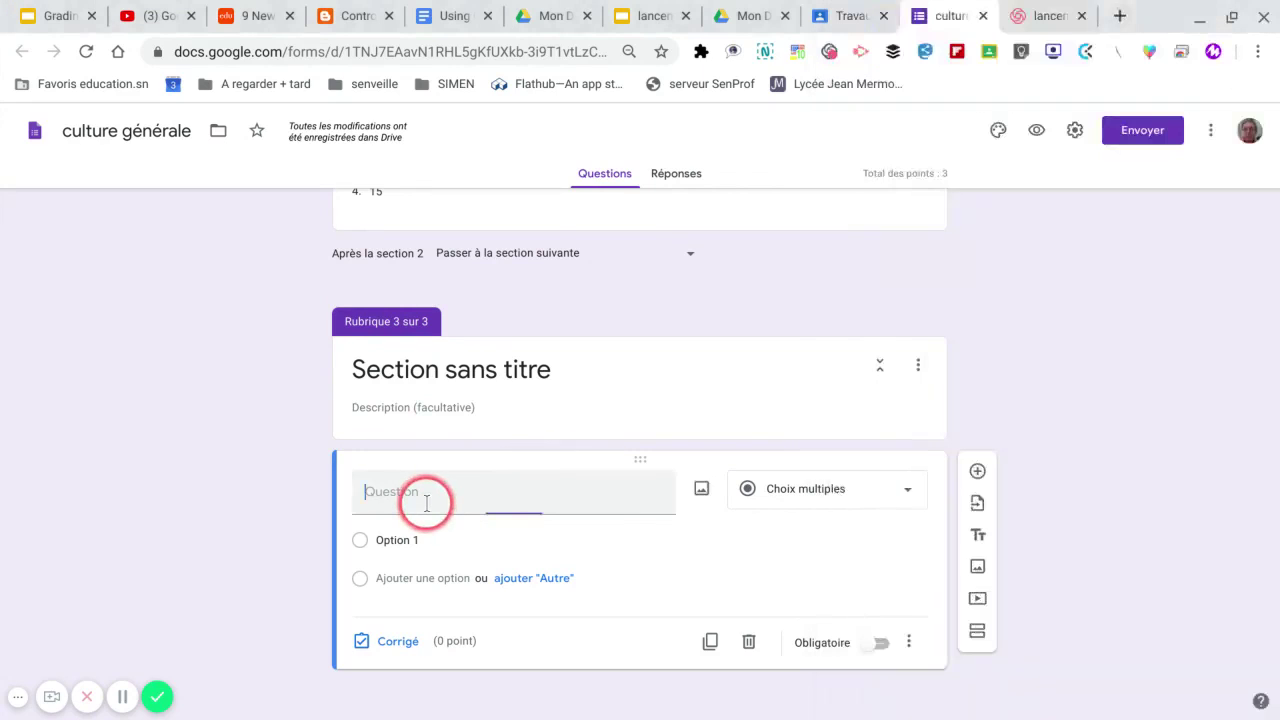
{"action": "key", "text": "ctrl+v"}
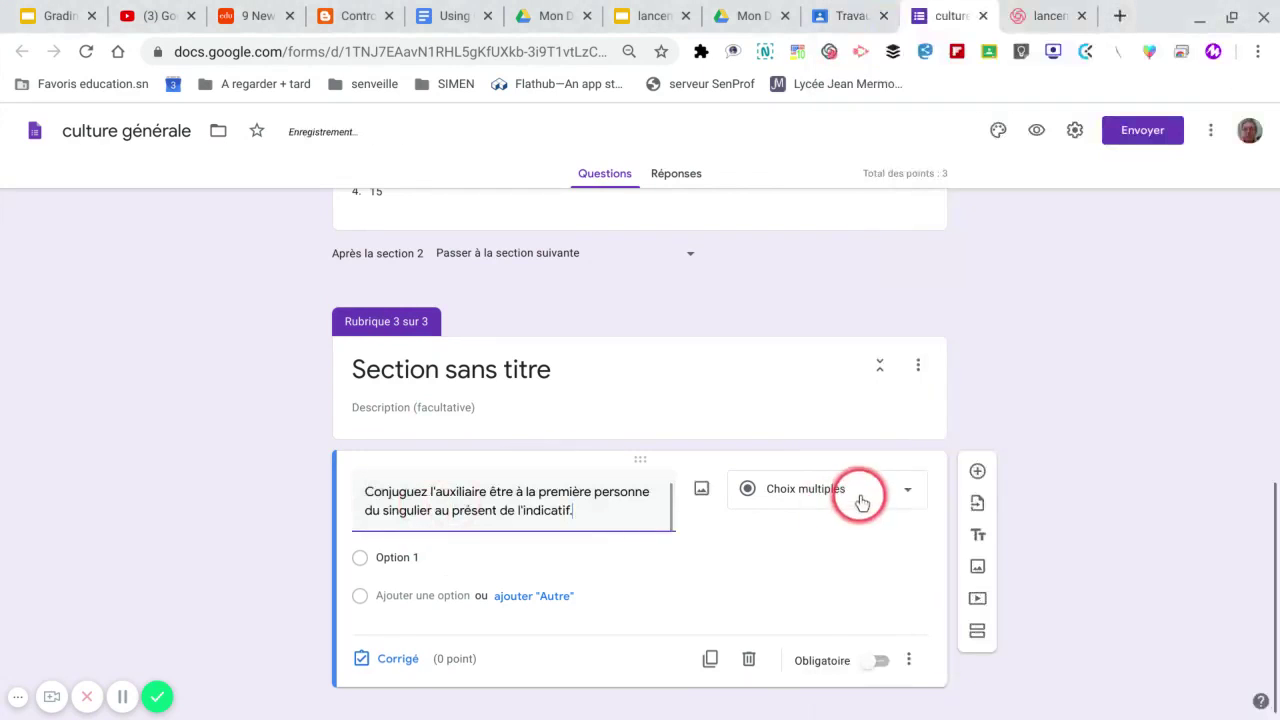
{"action": "left_click", "coordinate": [857, 490]}
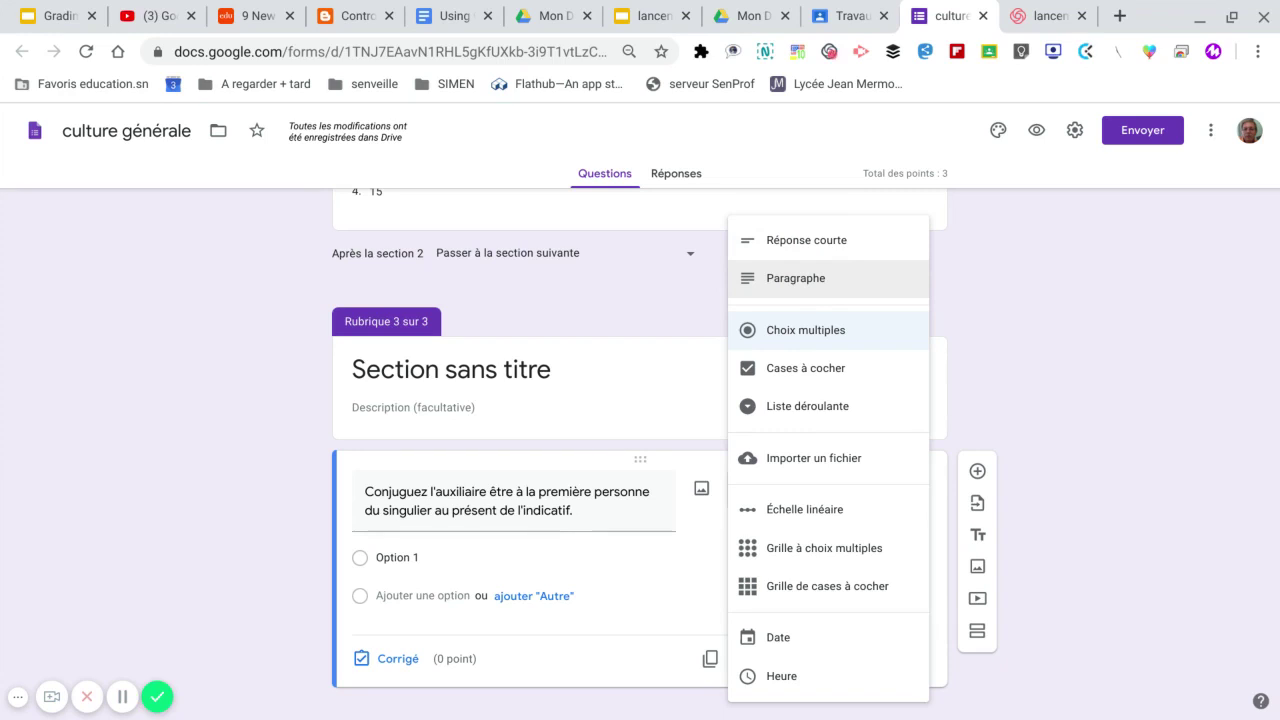
{"action": "left_click", "coordinate": [808, 250]}
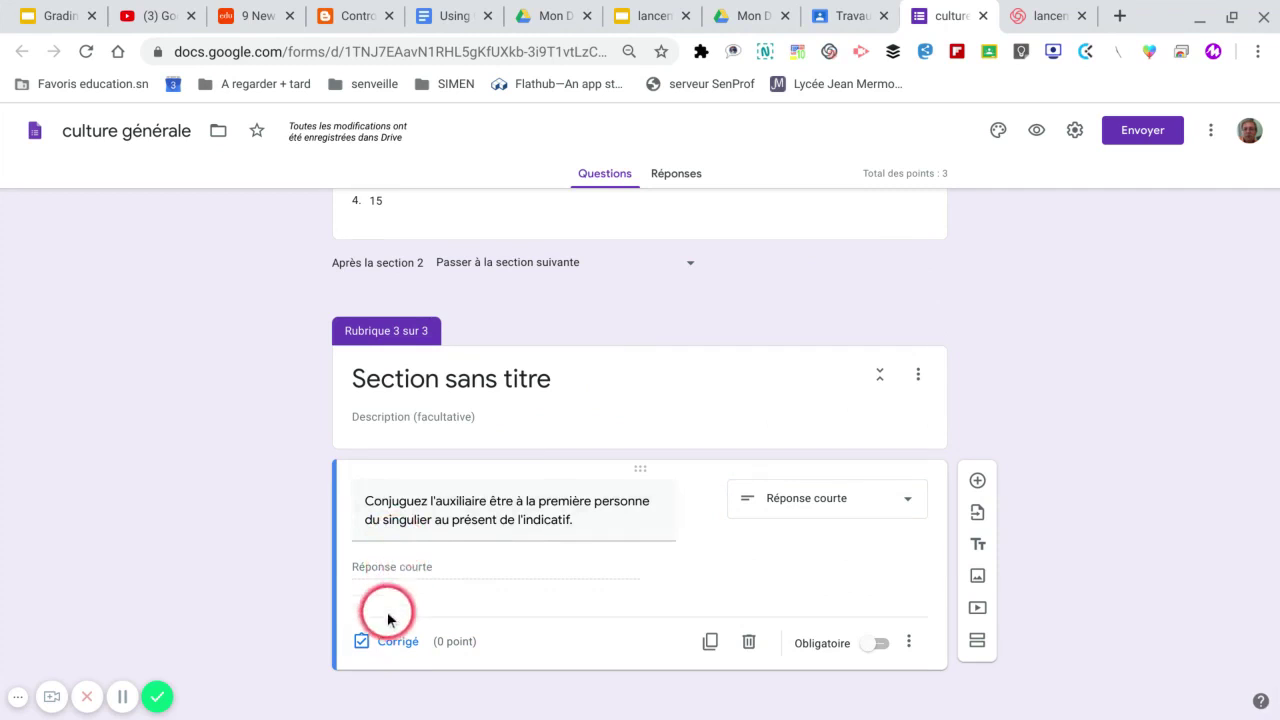
Step: Add "Je suis", "je suis" and "Je suis." as accepted correct answers in the conjugation question's answer key
{"action": "left_click", "coordinate": [391, 645]}
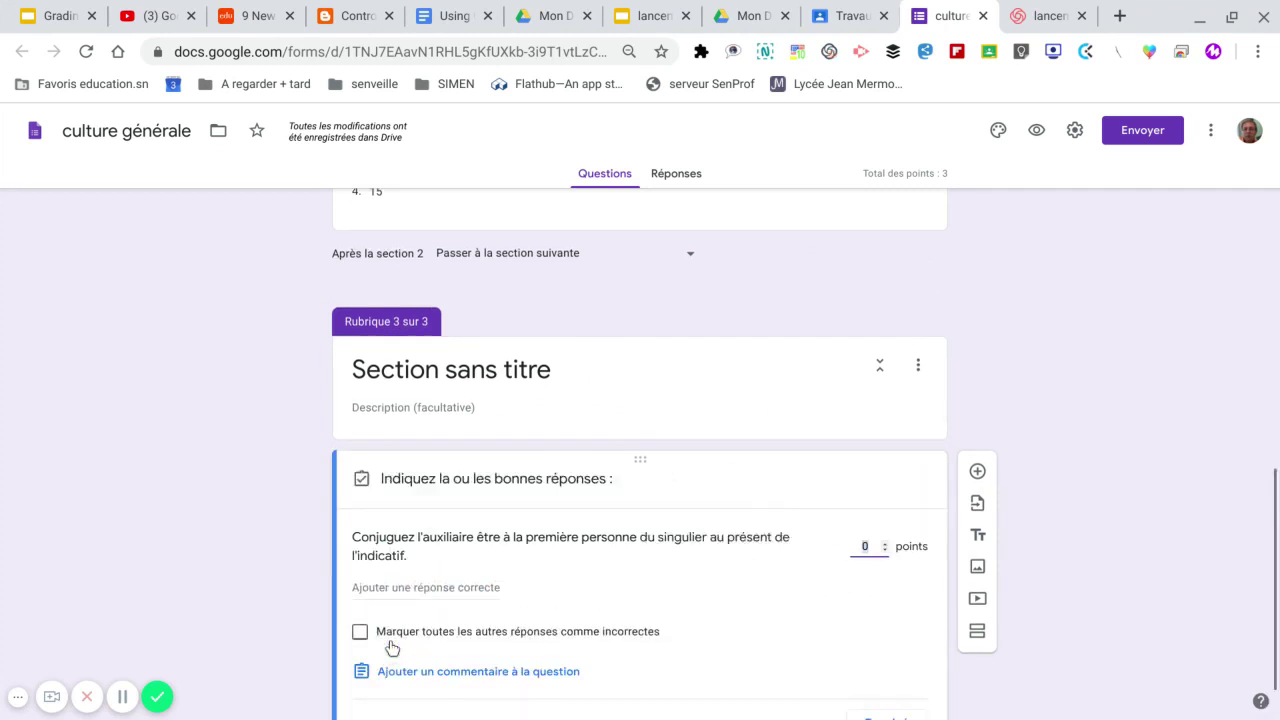
{"action": "left_click", "coordinate": [414, 588]}
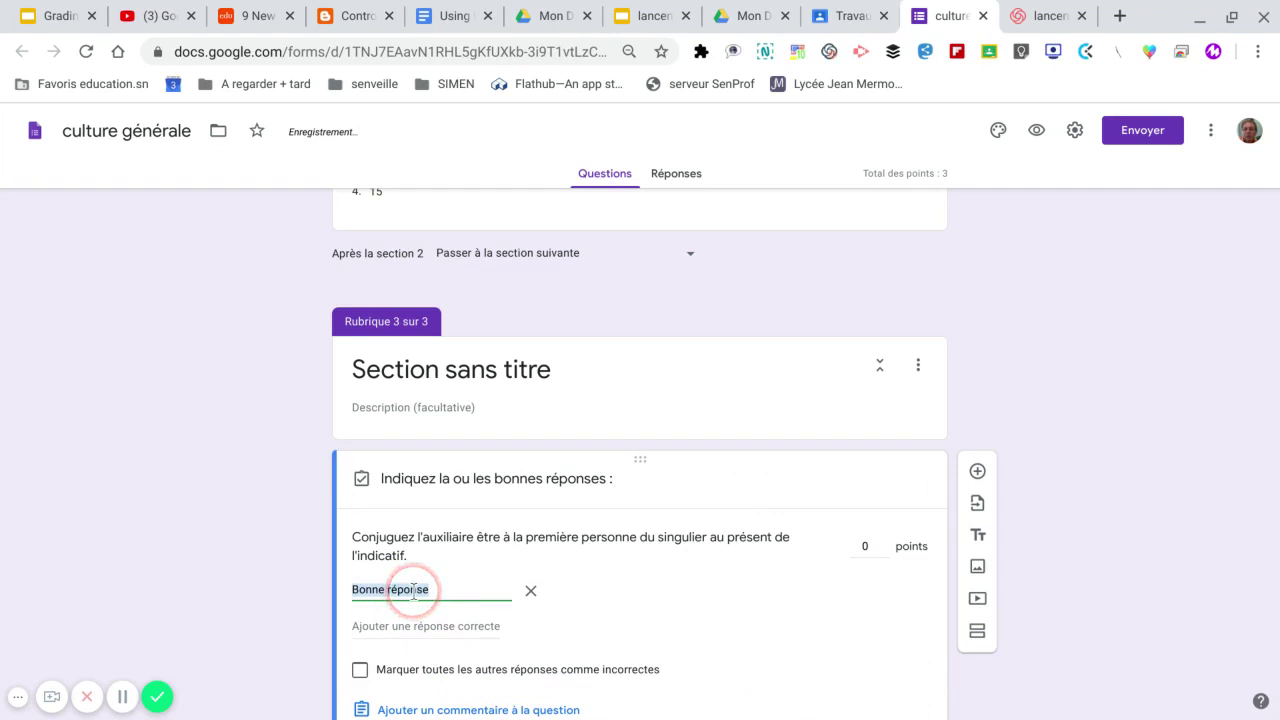
{"action": "type", "text": "Je suis"}
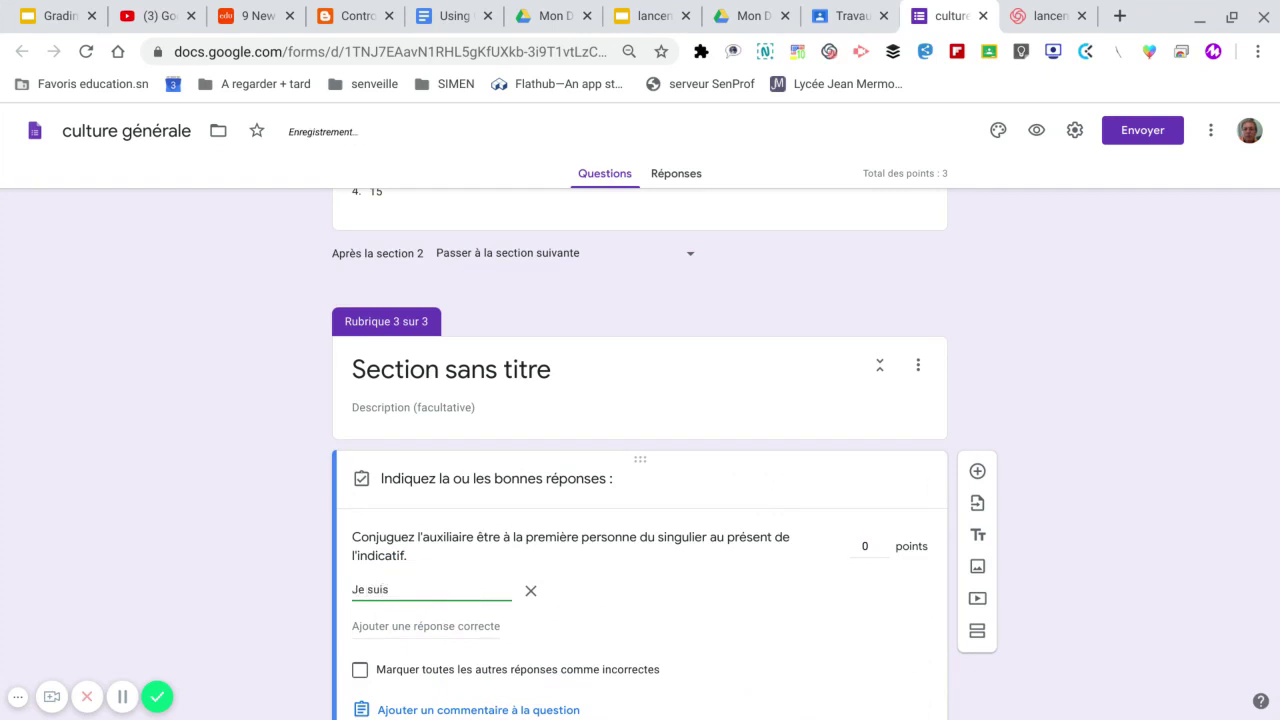
{"action": "left_click", "coordinate": [420, 626]}
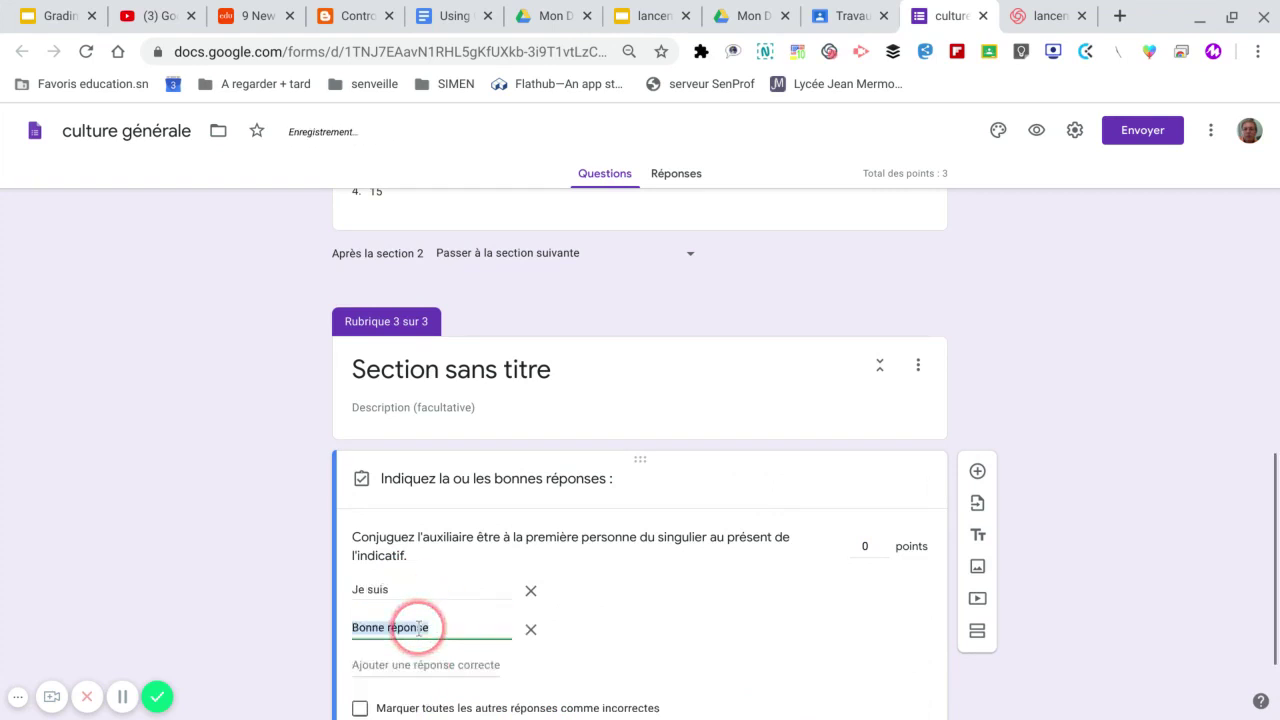
{"action": "type", "text": "je suis"}
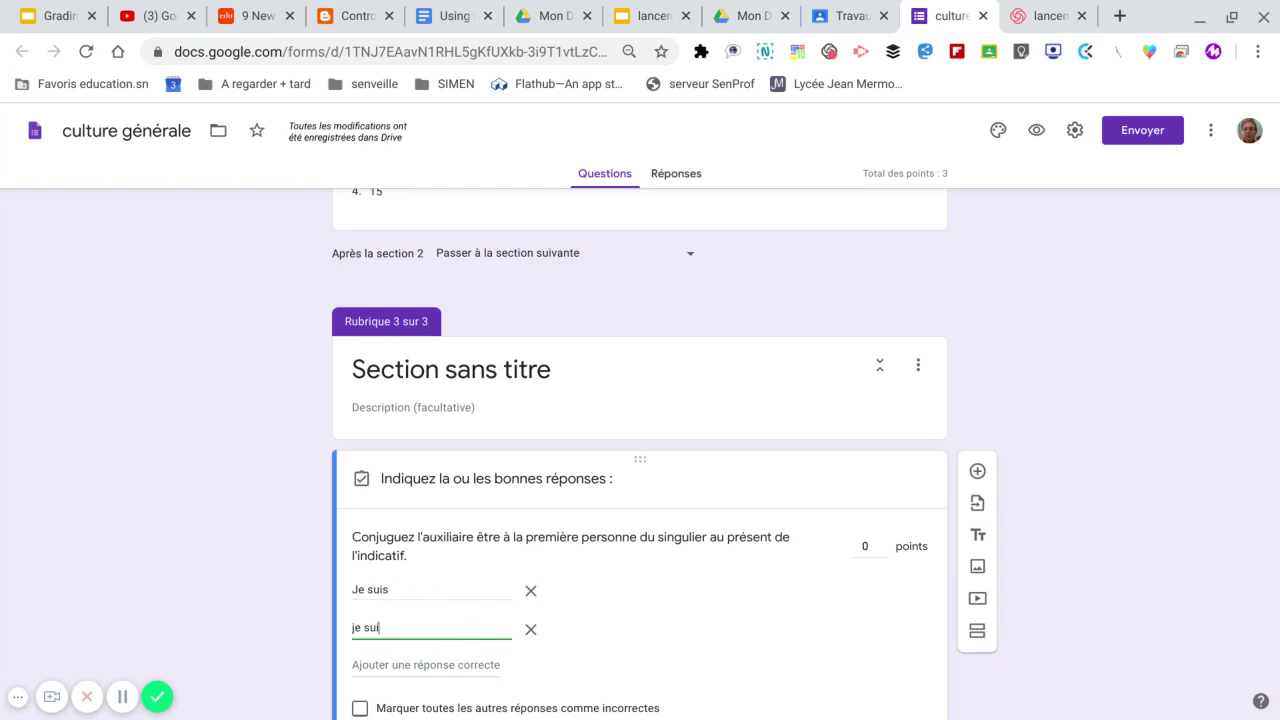
{"action": "left_click", "coordinate": [419, 657]}
{"action": "type", "text": "Je s"}
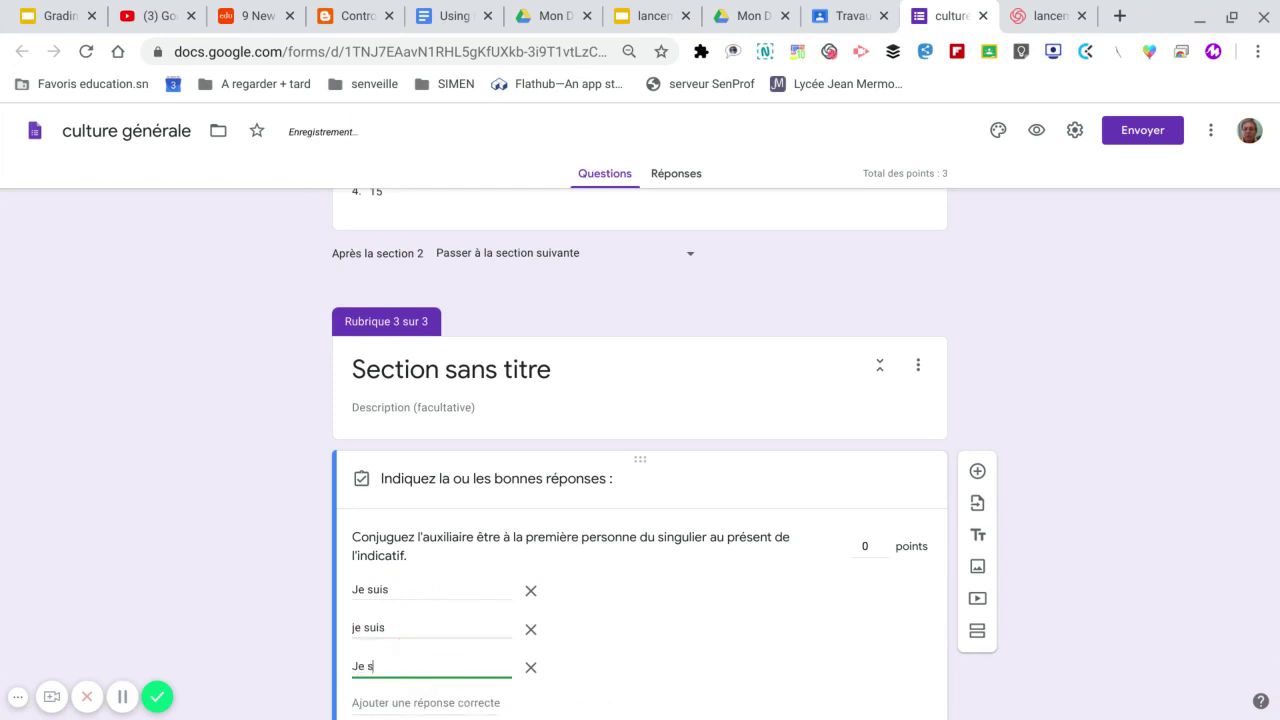
{"action": "type", "text": "uis."}
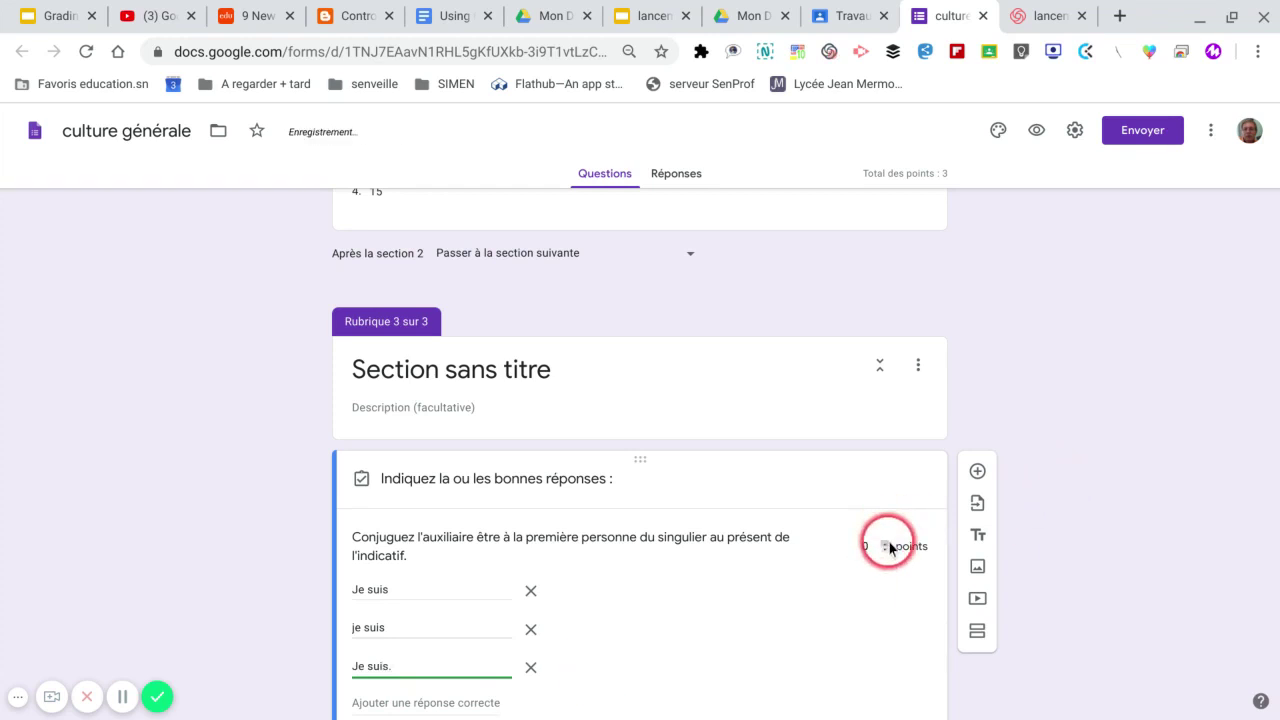
Step: Give the conjugation question 2 points, close its answer key and make the question required
{"action": "left_click", "coordinate": [889, 544]}
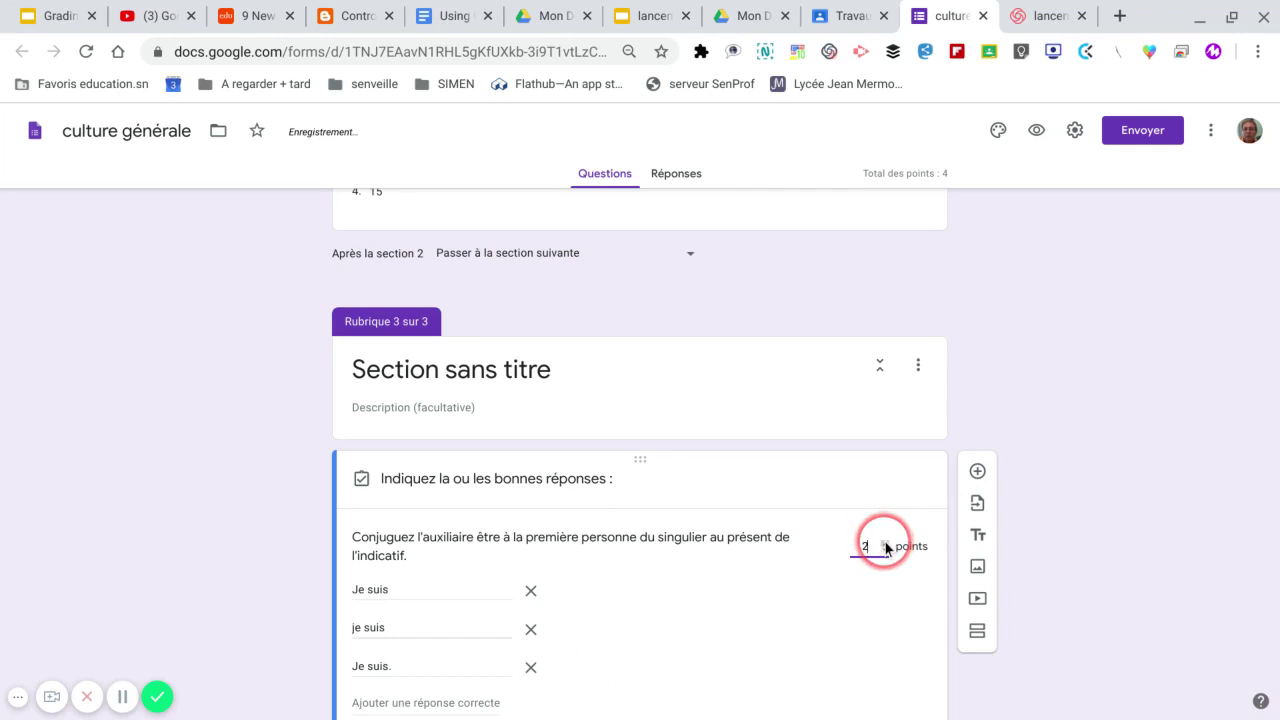
{"action": "scroll", "coordinate": [709, 569], "scroll_direction": "down", "scroll_amount": 2}
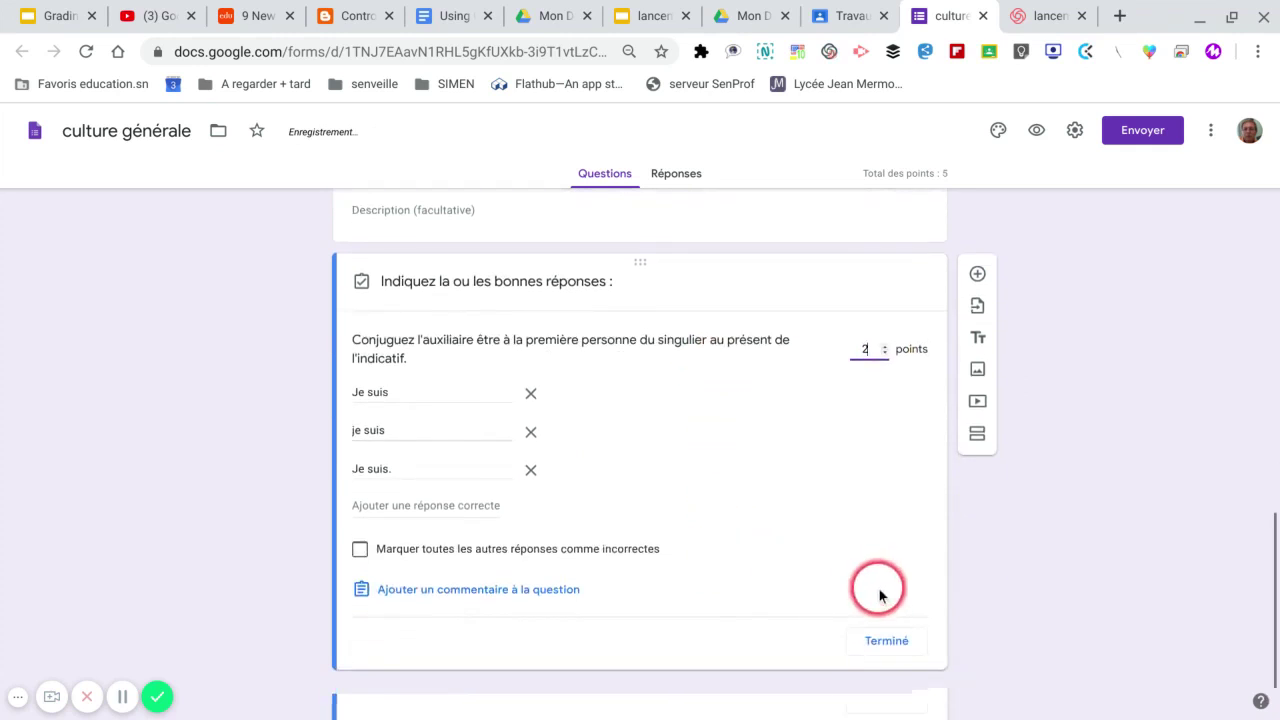
{"action": "left_click", "coordinate": [889, 638]}
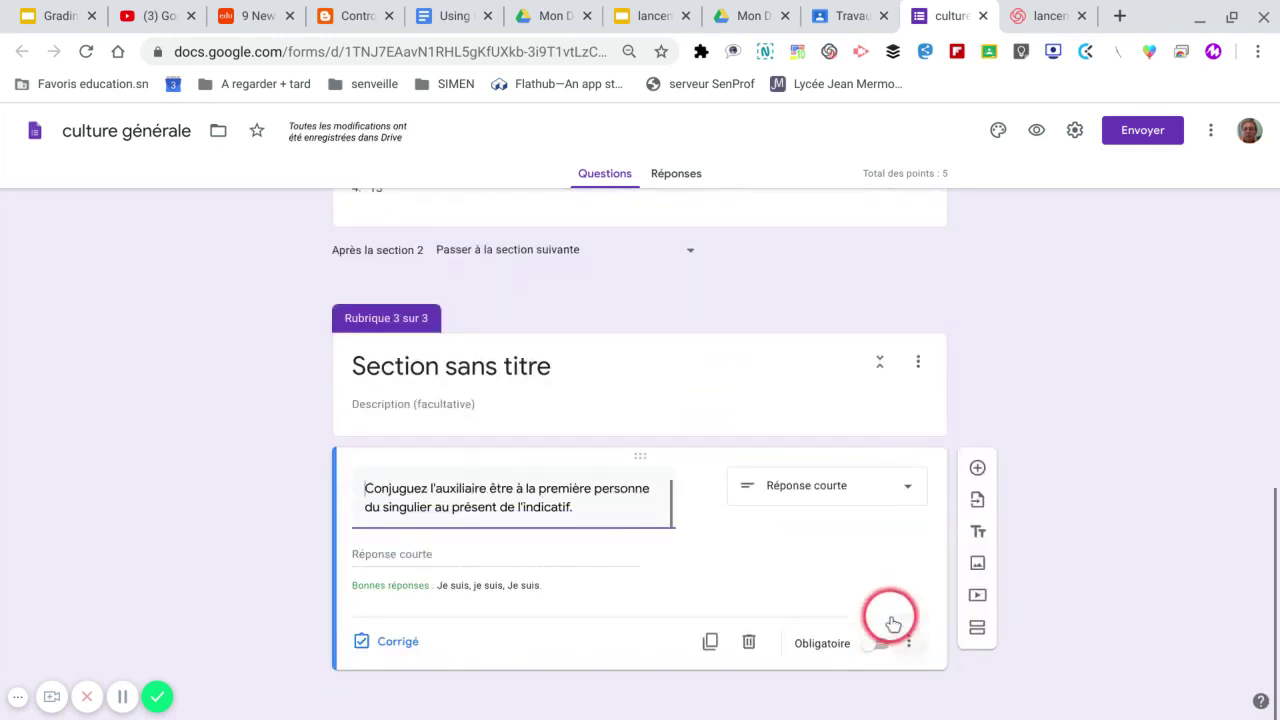
{"action": "left_click", "coordinate": [886, 644]}
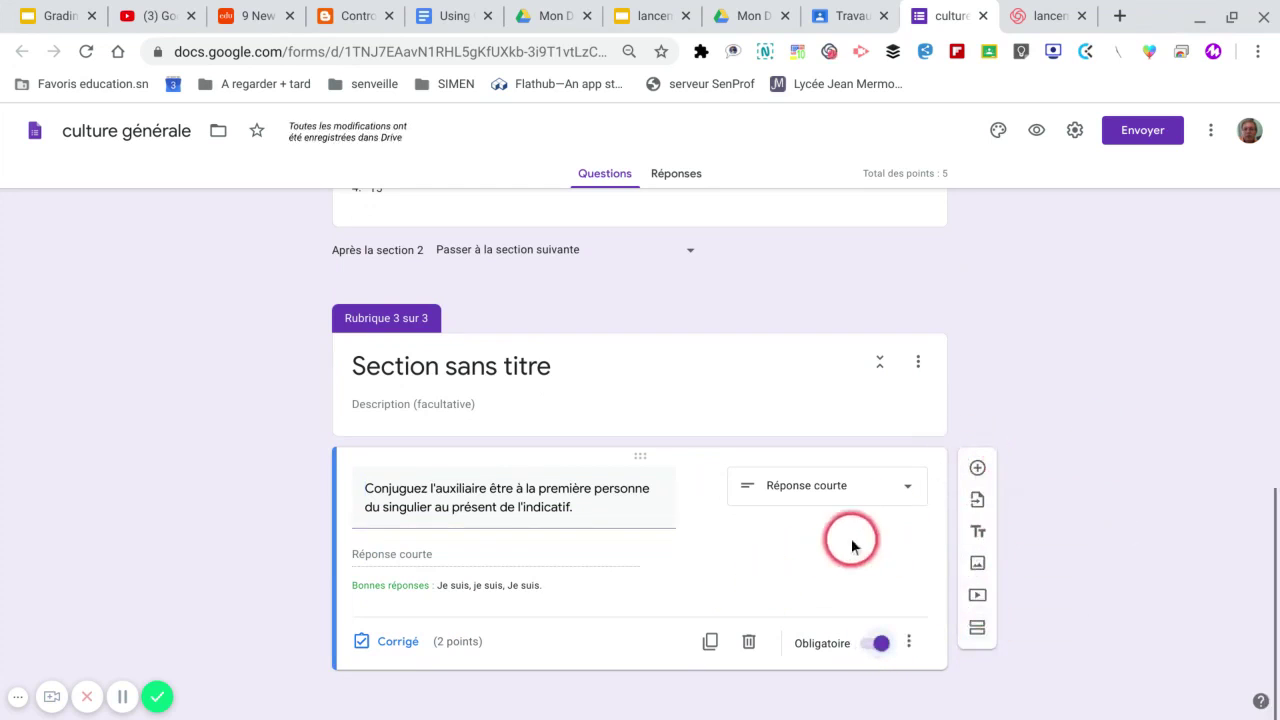
Step: Add a new question and fill in "Quel est le plus grand animal sur Terre?" copied from the Keep note
{"action": "left_click", "coordinate": [978, 468]}
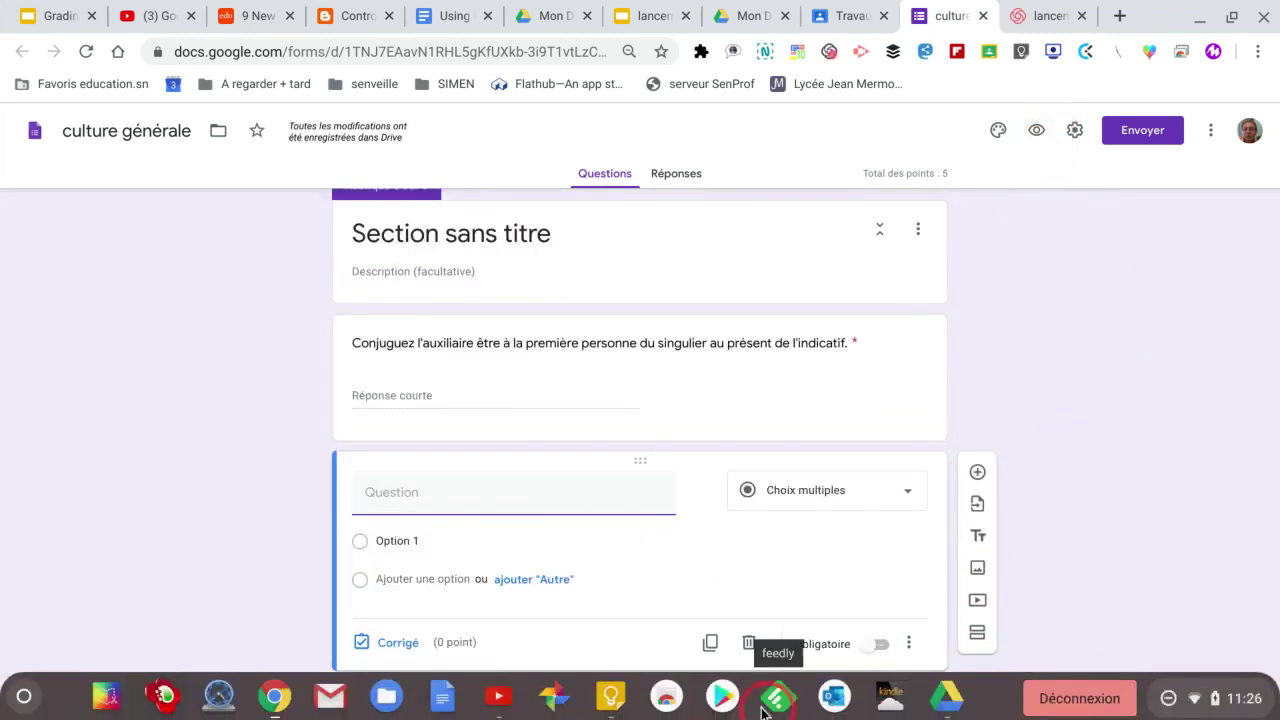
{"action": "left_click", "coordinate": [612, 697]}
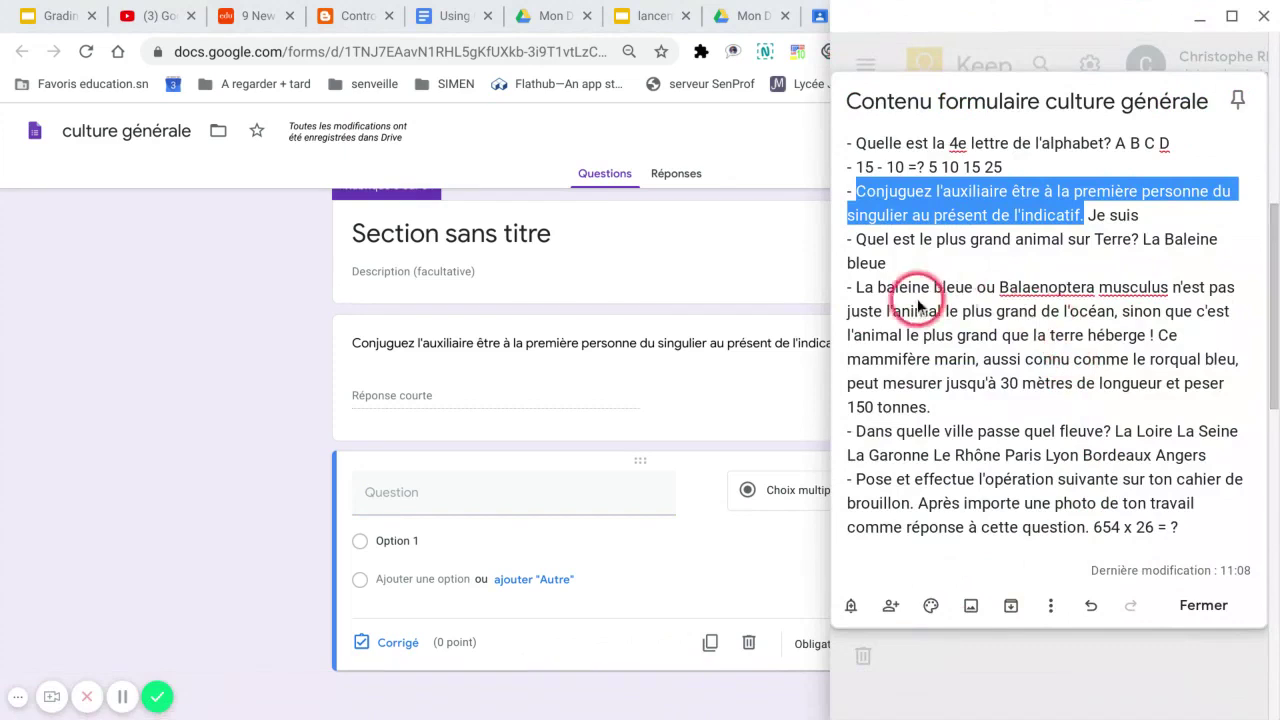
{"action": "left_click", "coordinate": [859, 241]}
{"action": "left_click_drag", "start_coordinate": [859, 241], "coordinate": [1142, 243]}
{"action": "key", "text": "ctrl+c"}
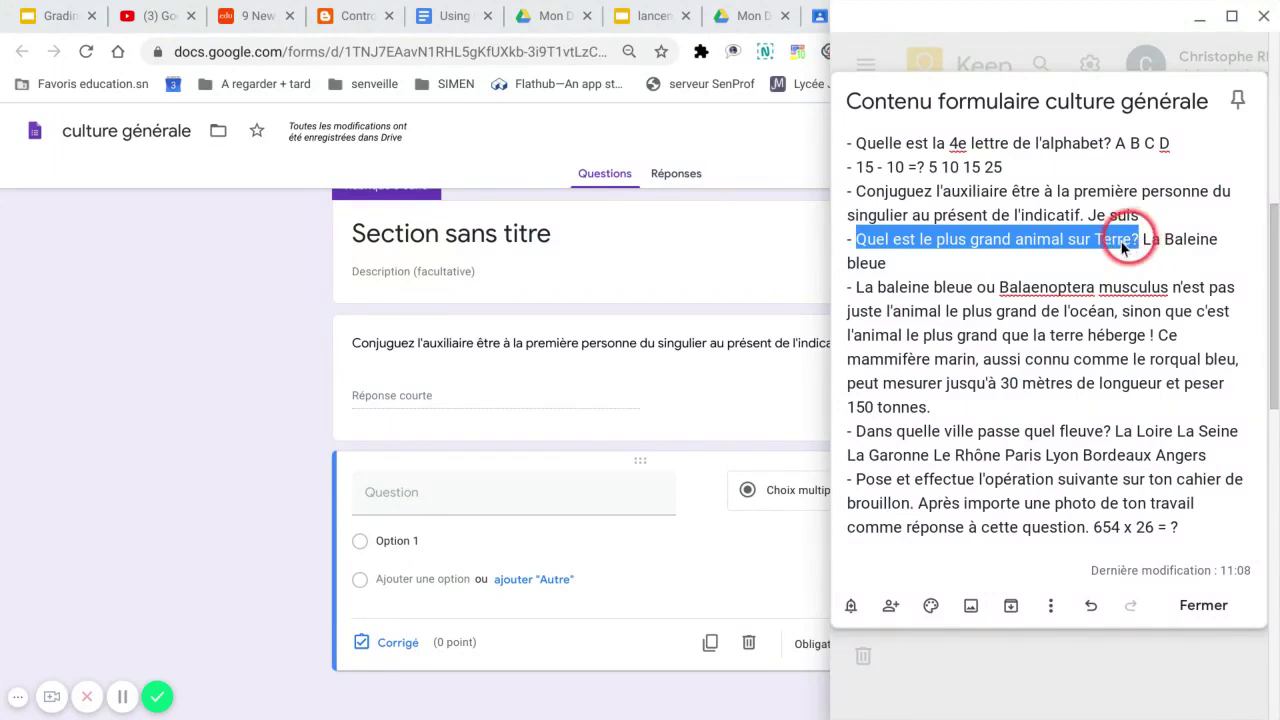
{"action": "left_click", "coordinate": [459, 493]}
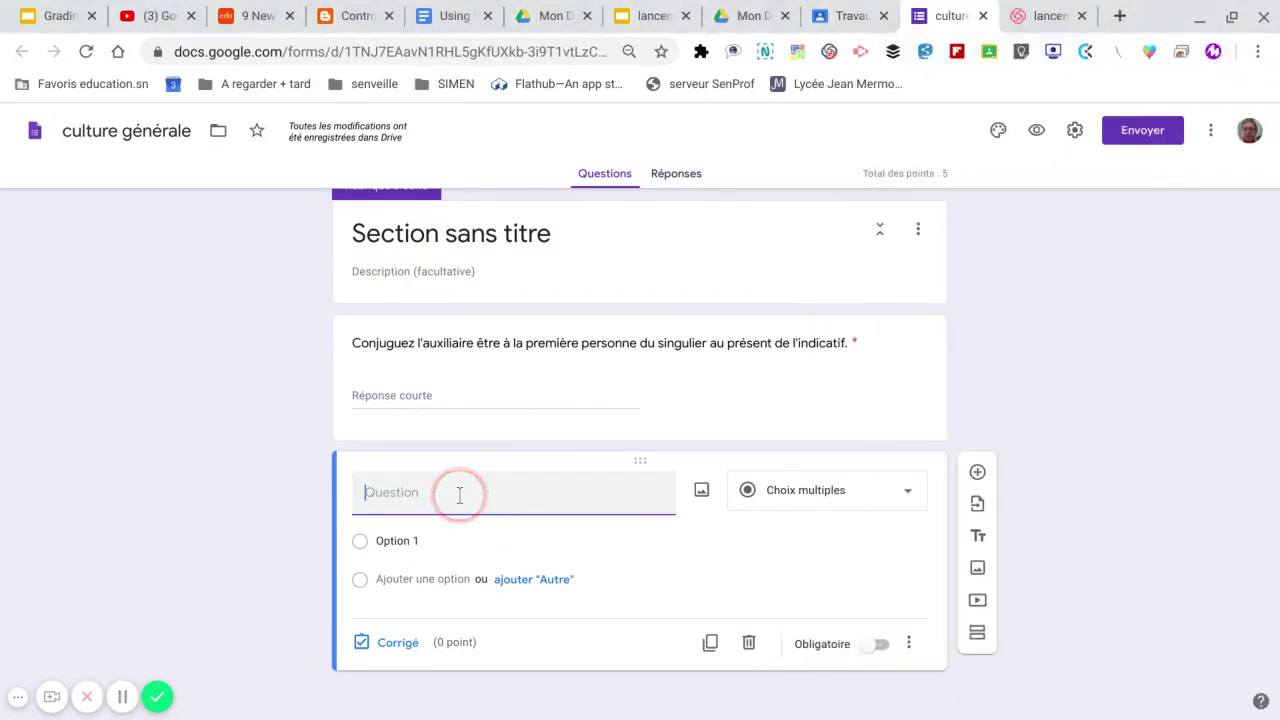
{"action": "key", "text": "ctrl+v"}
Step: Enter the choices "La baleine bleue", "L'éléphant", "La girafe" and "L'ours polaire" for the largest-animal question
{"action": "left_click", "coordinate": [437, 533]}
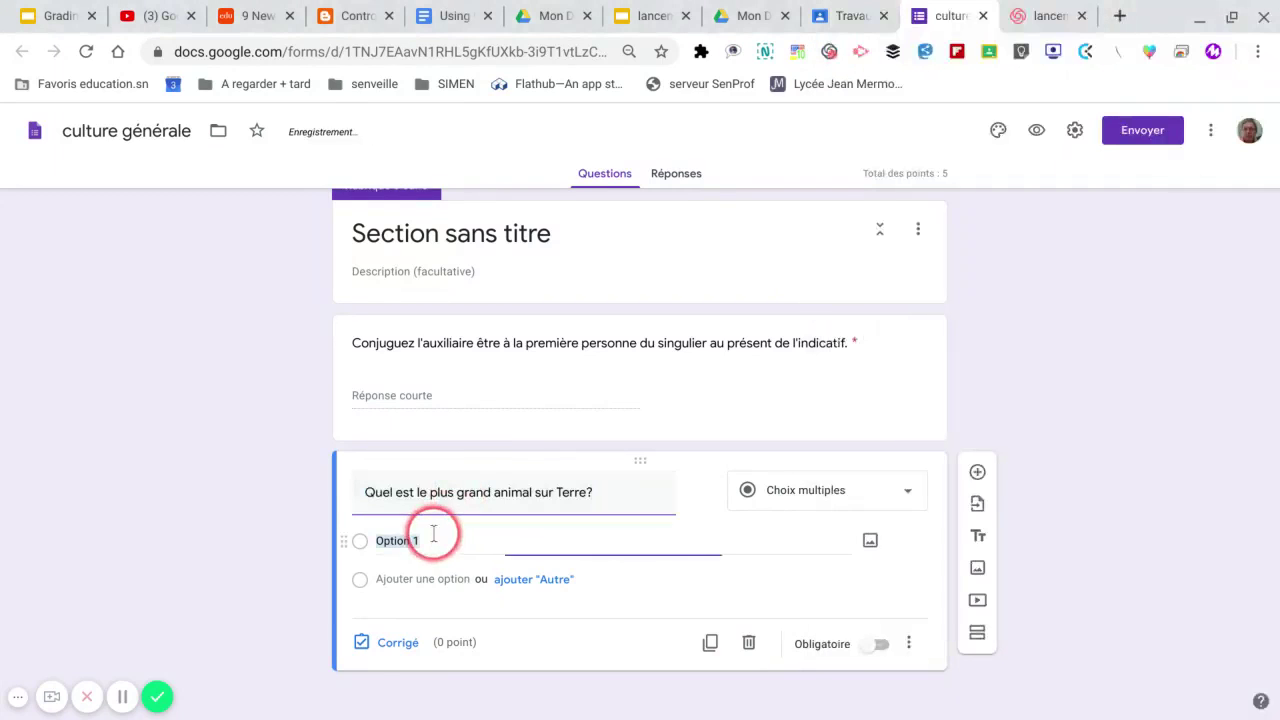
{"action": "type", "text": "La b"}
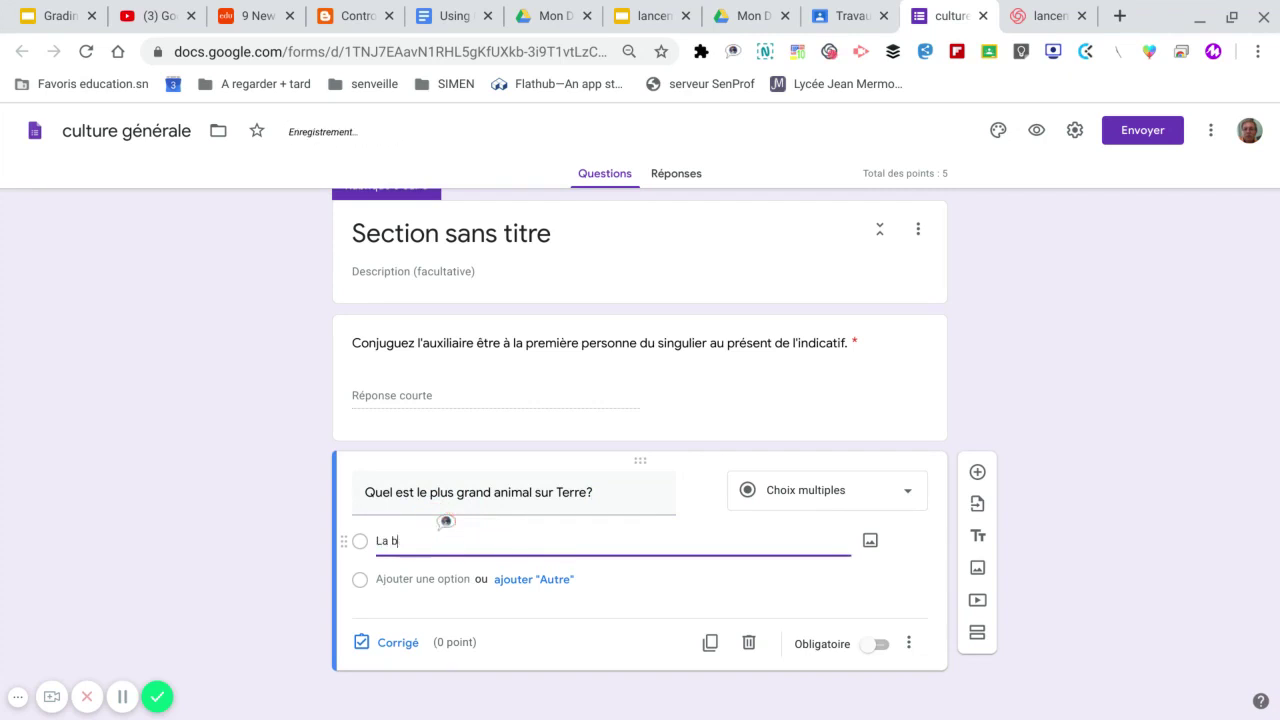
{"action": "type", "text": "aleine bleue"}
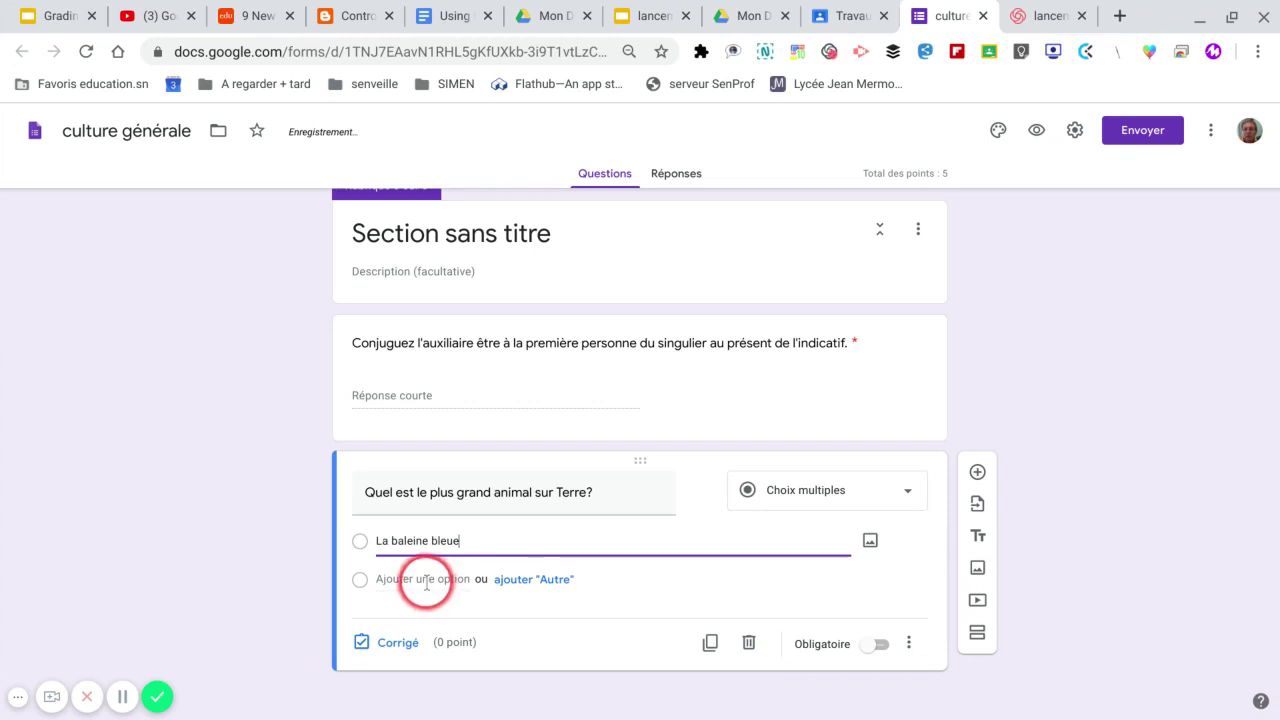
{"action": "left_click", "coordinate": [420, 579]}
{"action": "type", "text": "L'é"}
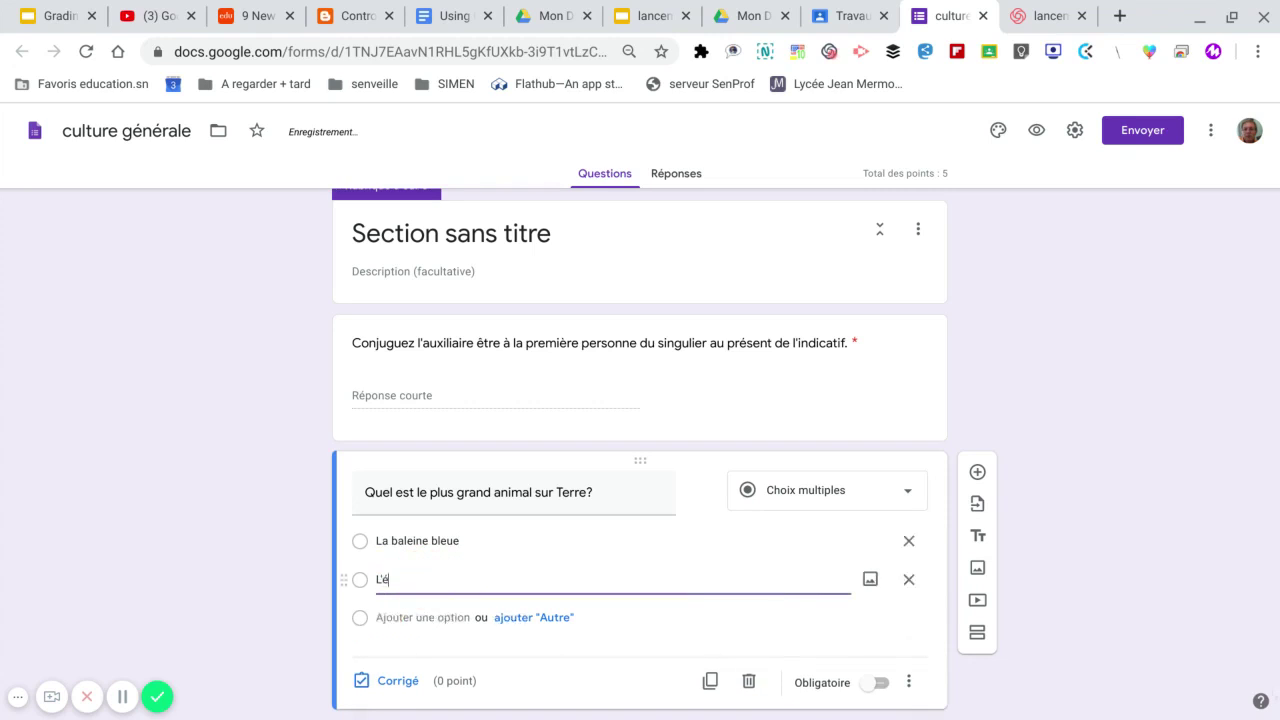
{"action": "type", "text": "léphant"}
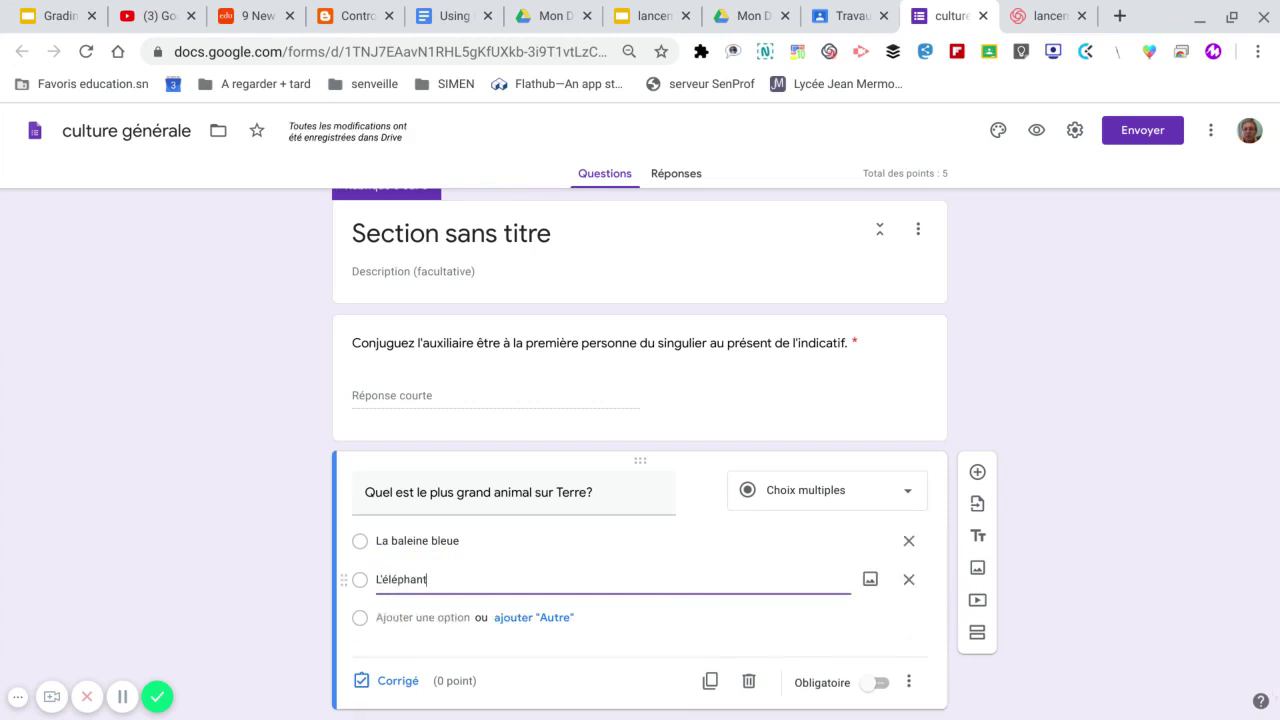
{"action": "left_click", "coordinate": [396, 618]}
{"action": "type", "text": "La girafe"}
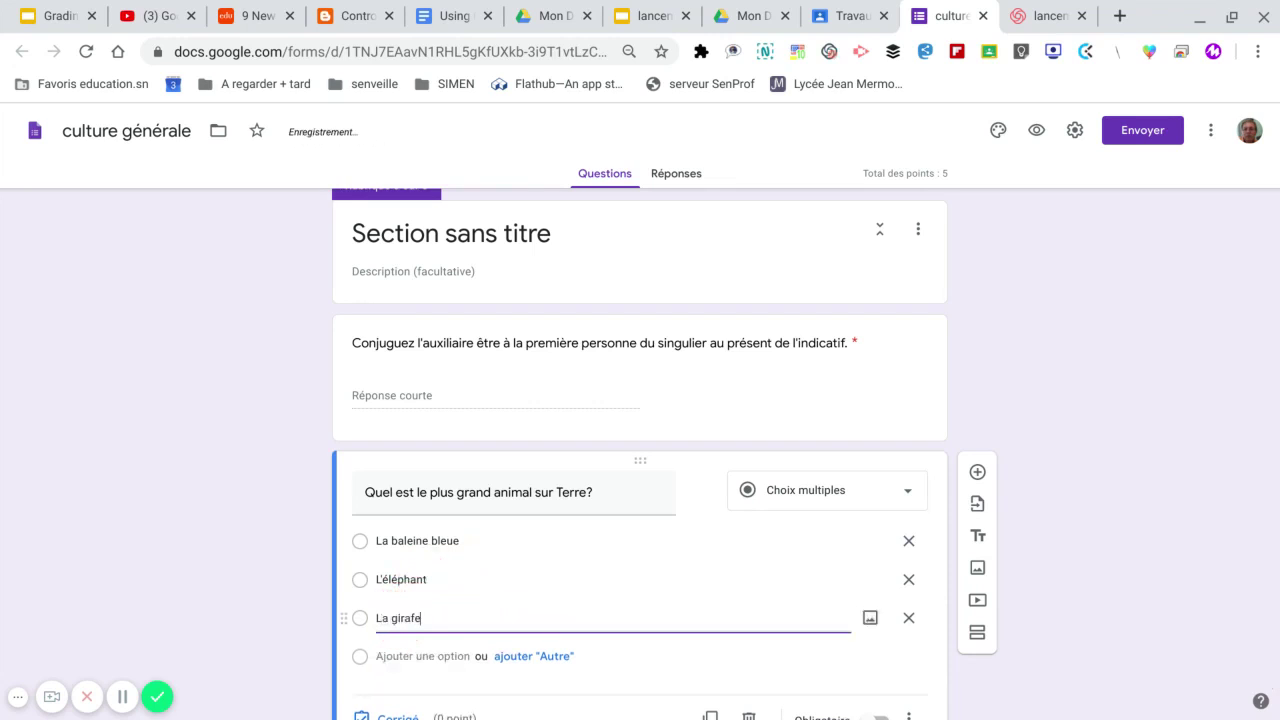
{"action": "left_click", "coordinate": [457, 656]}
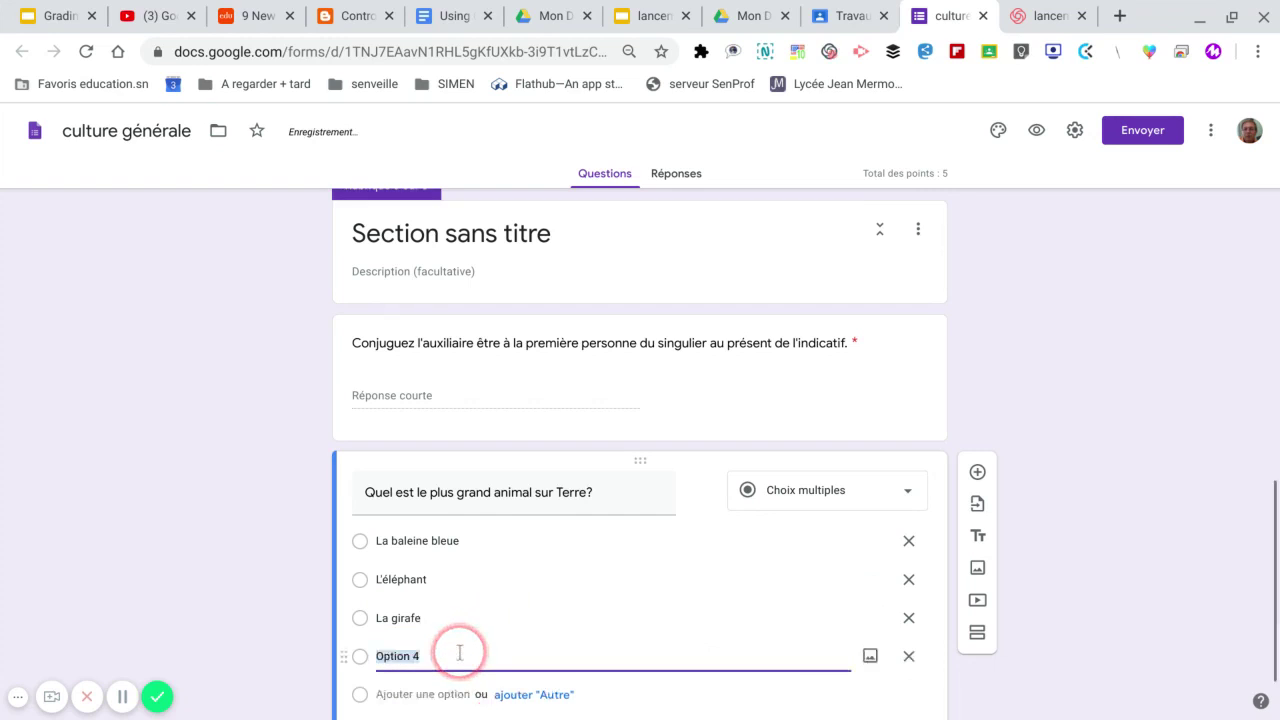
{"action": "key", "text": "BackSpace"}
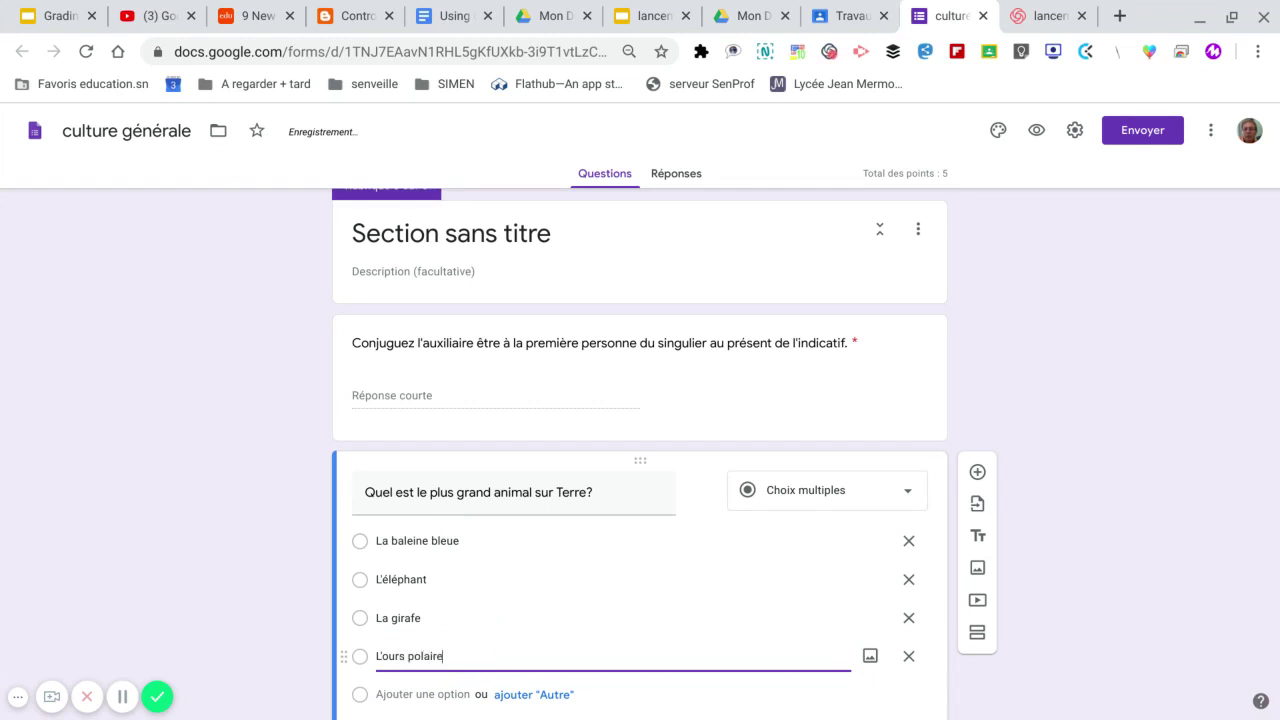
{"action": "left_click", "coordinate": [639, 570]}
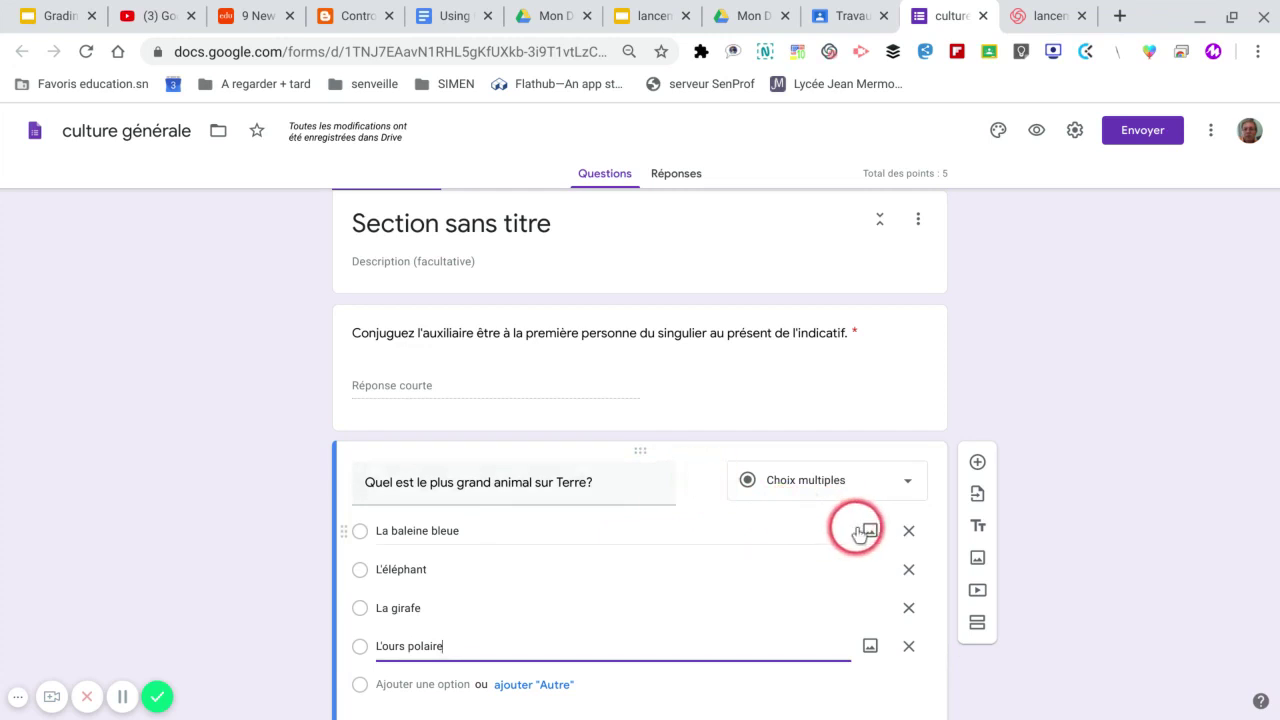
Step: Search Google Images for "baleine bleue" and insert the underwater whale picture into the "La baleine bleue" choice
{"action": "left_click", "coordinate": [868, 531]}
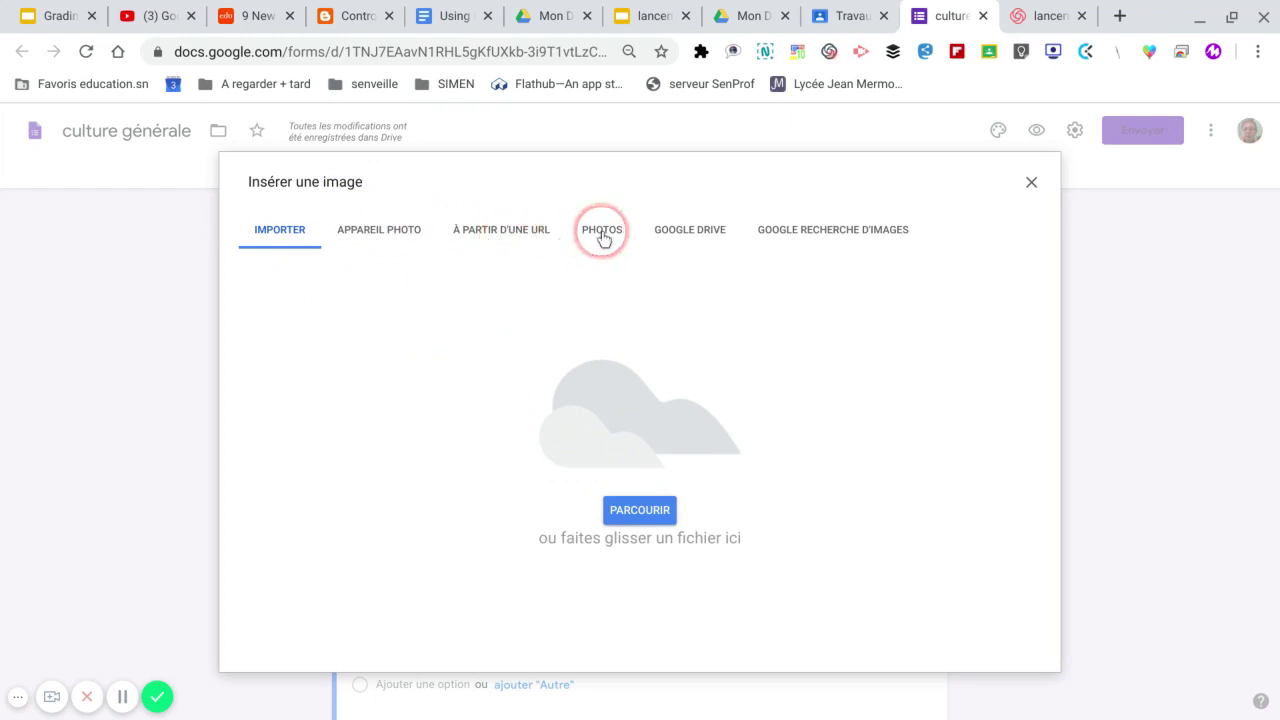
{"action": "left_click", "coordinate": [797, 233]}
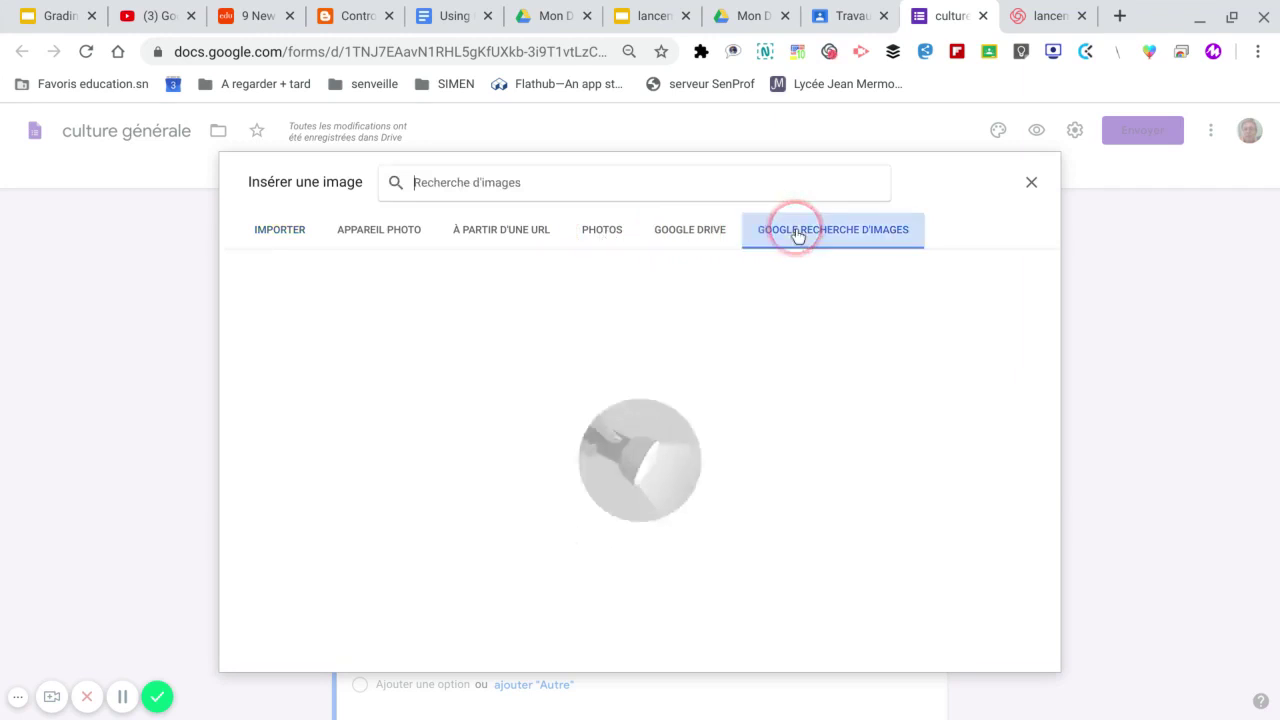
{"action": "left_click", "coordinate": [565, 181]}
{"action": "type", "text": "bale"}
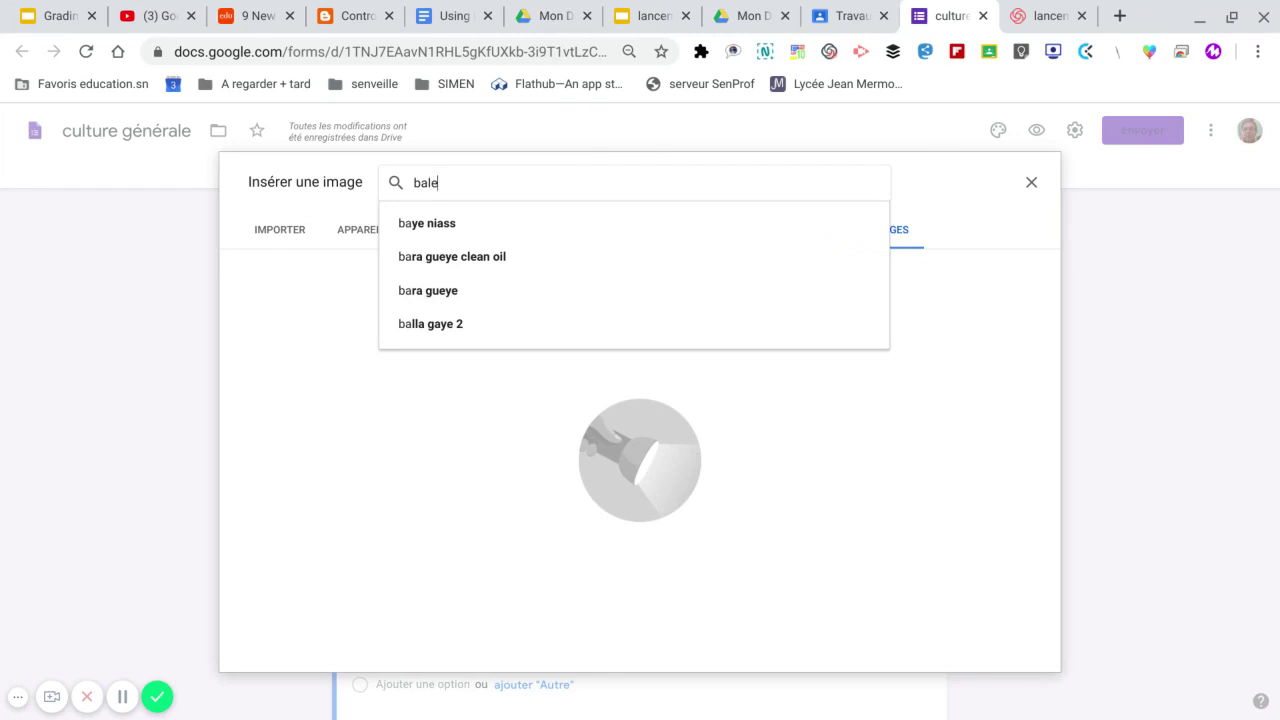
{"action": "type", "text": "in"}
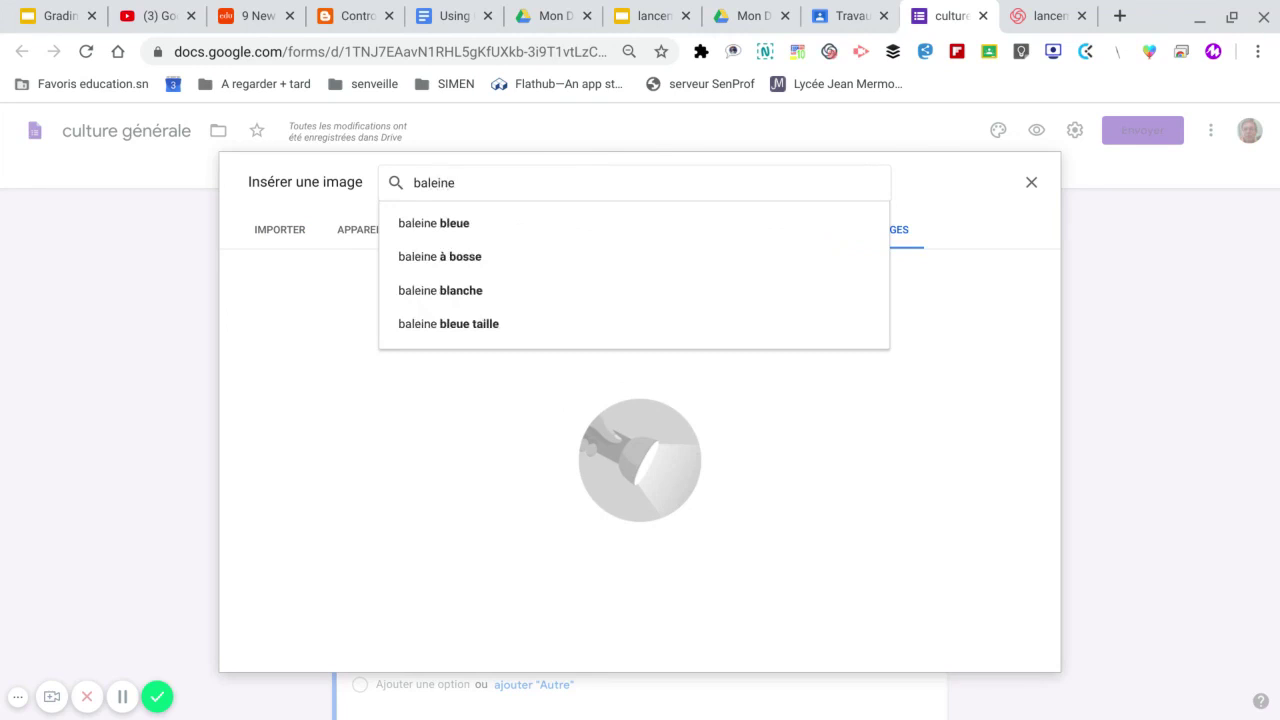
{"action": "type", "text": "e"}
{"action": "left_click", "coordinate": [586, 226]}
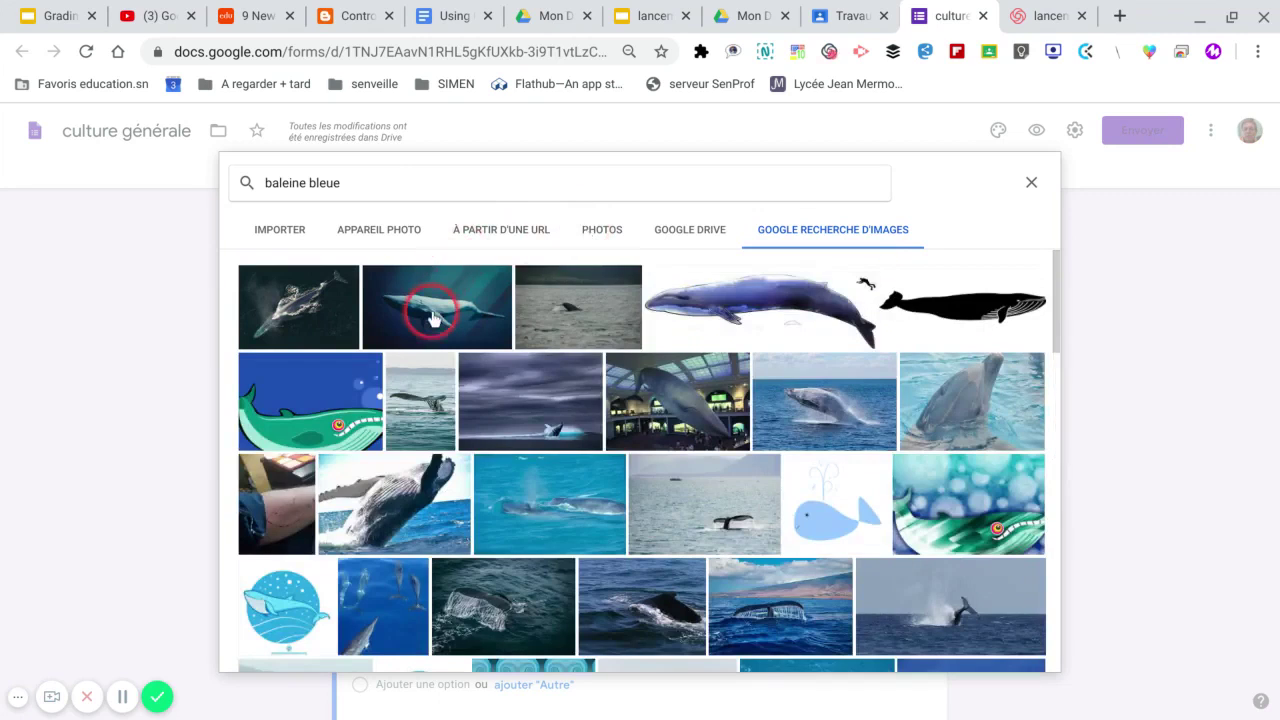
{"action": "left_click", "coordinate": [433, 318]}
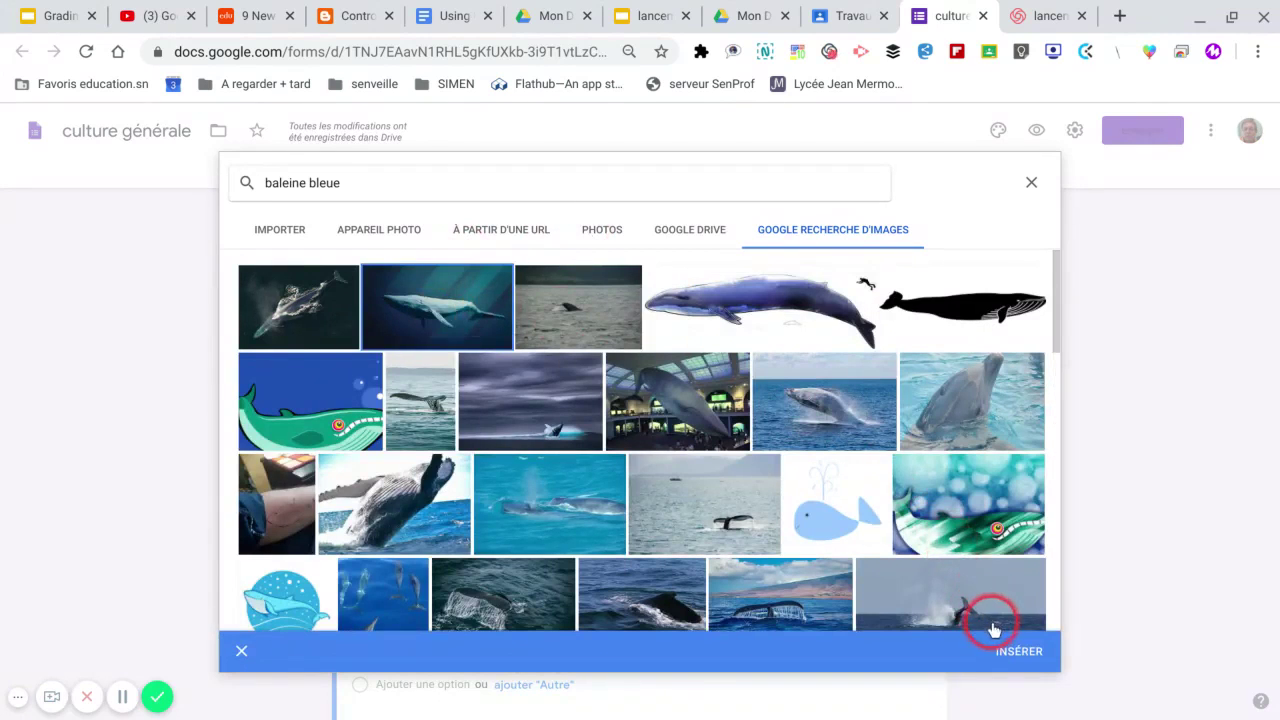
{"action": "left_click", "coordinate": [1020, 658]}
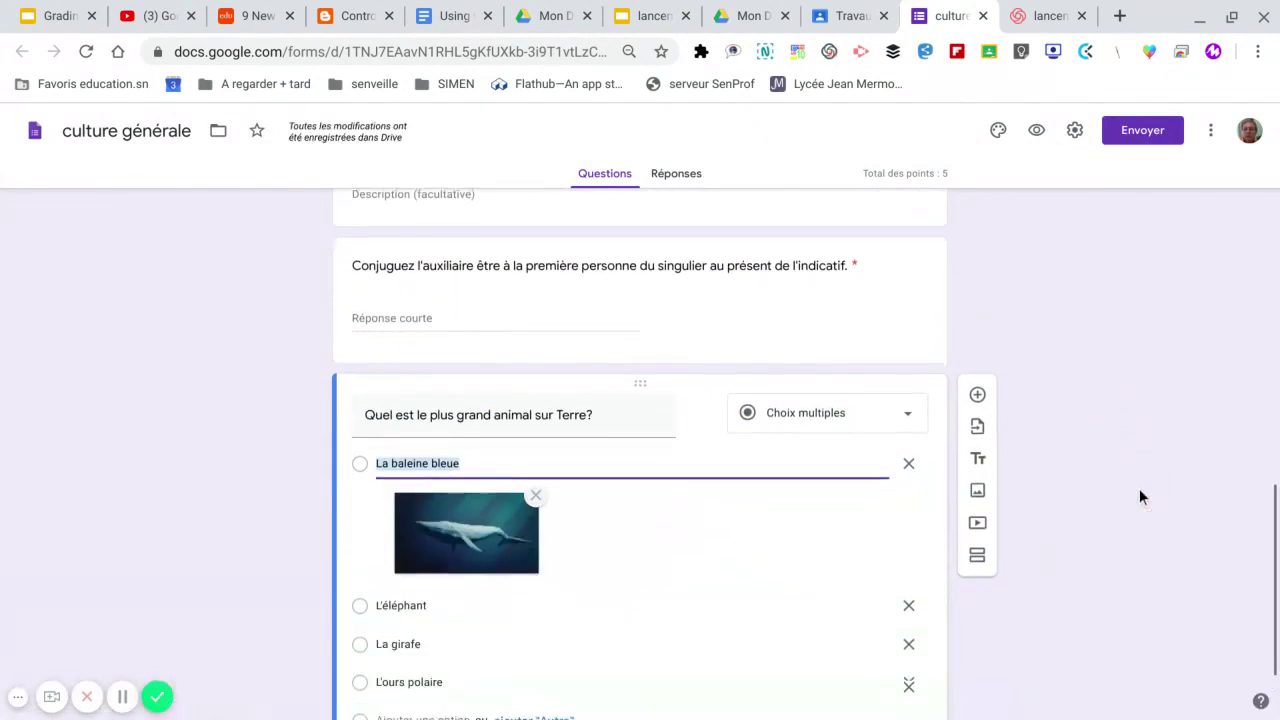
{"action": "left_click", "coordinate": [124, 697]}
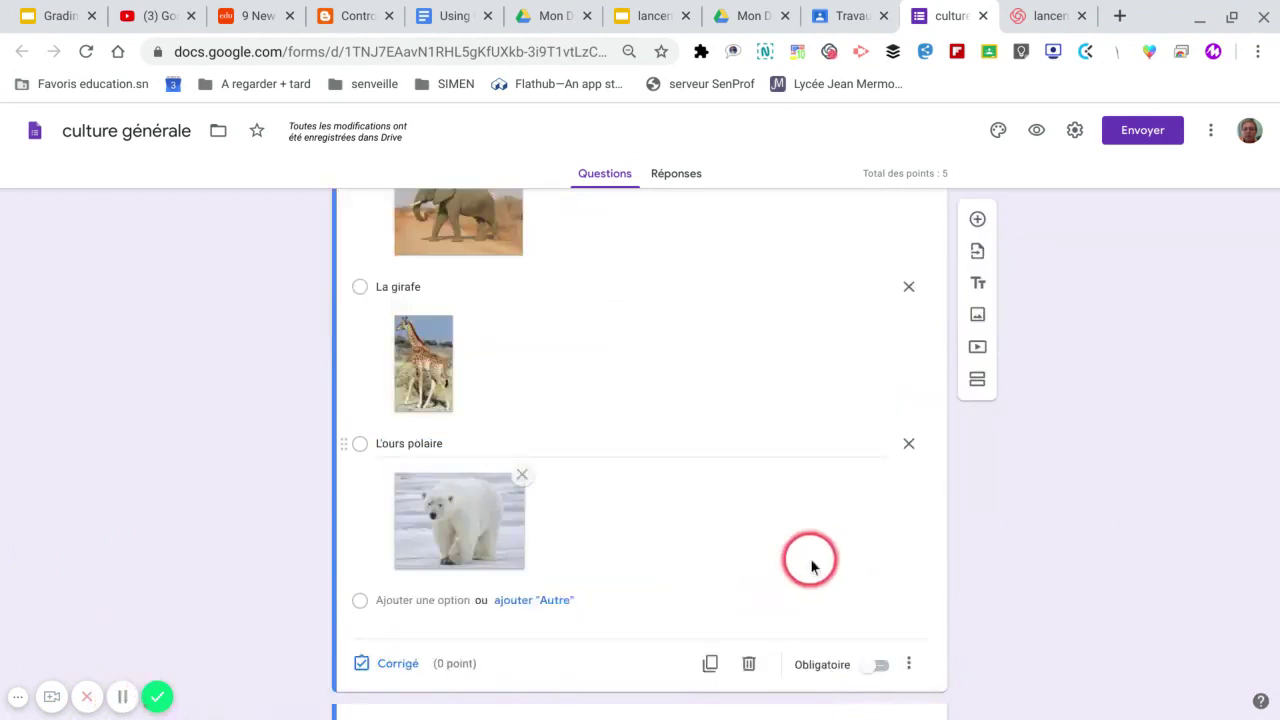
{"action": "scroll", "coordinate": [574, 491], "scroll_direction": "up", "scroll_amount": 3}
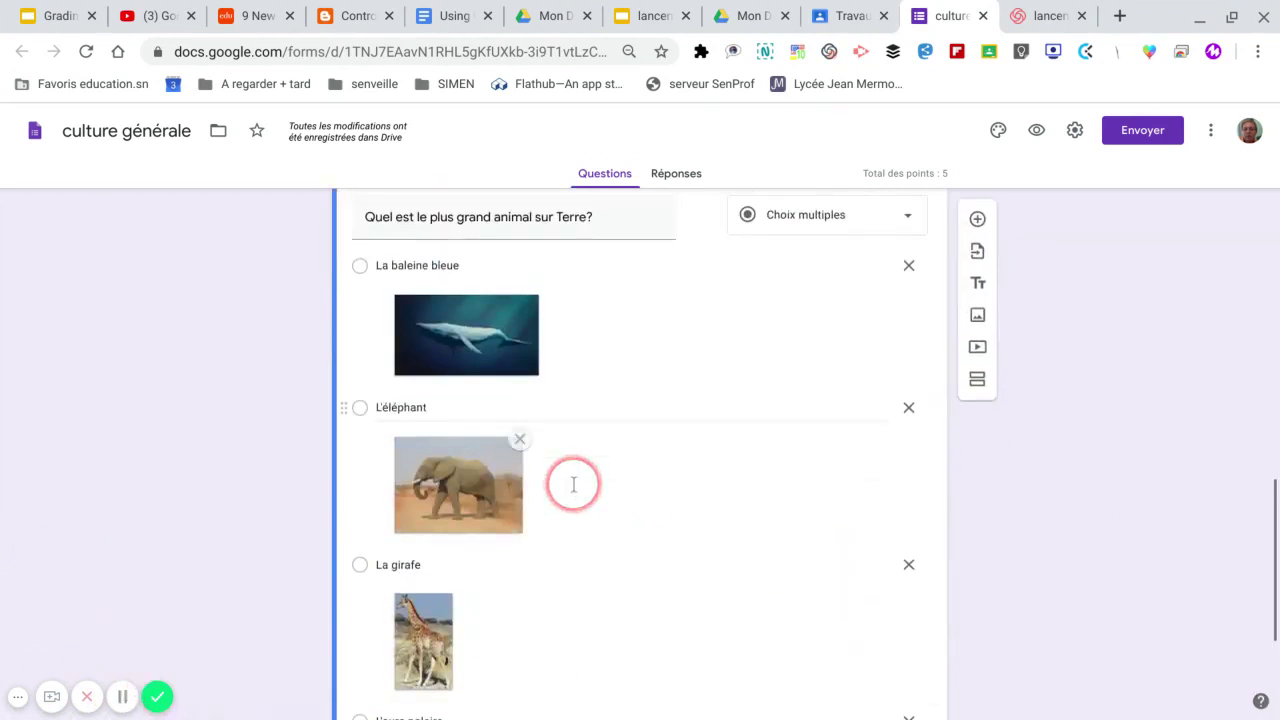
{"action": "scroll", "coordinate": [573, 485], "scroll_direction": "down", "scroll_amount": 3}
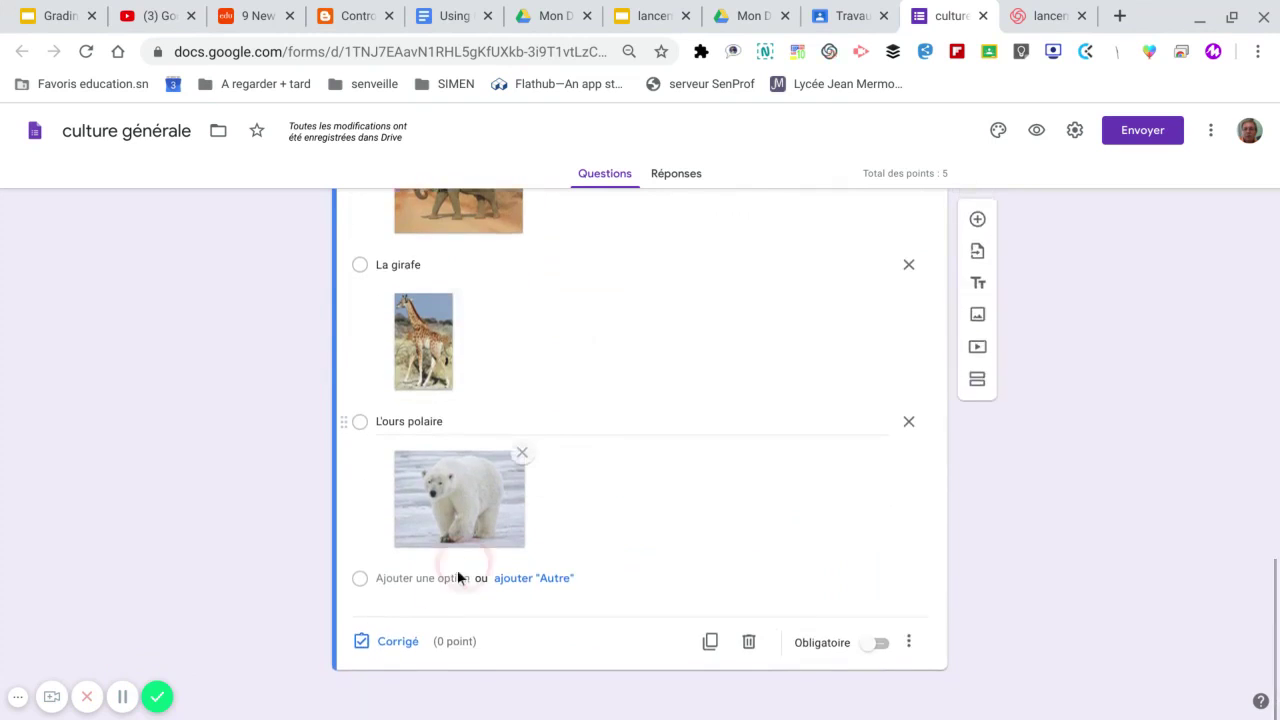
Step: Make the largest-animal question required and set "La baleine bleue" as its correct answer worth 2 points
{"action": "left_click", "coordinate": [880, 645]}
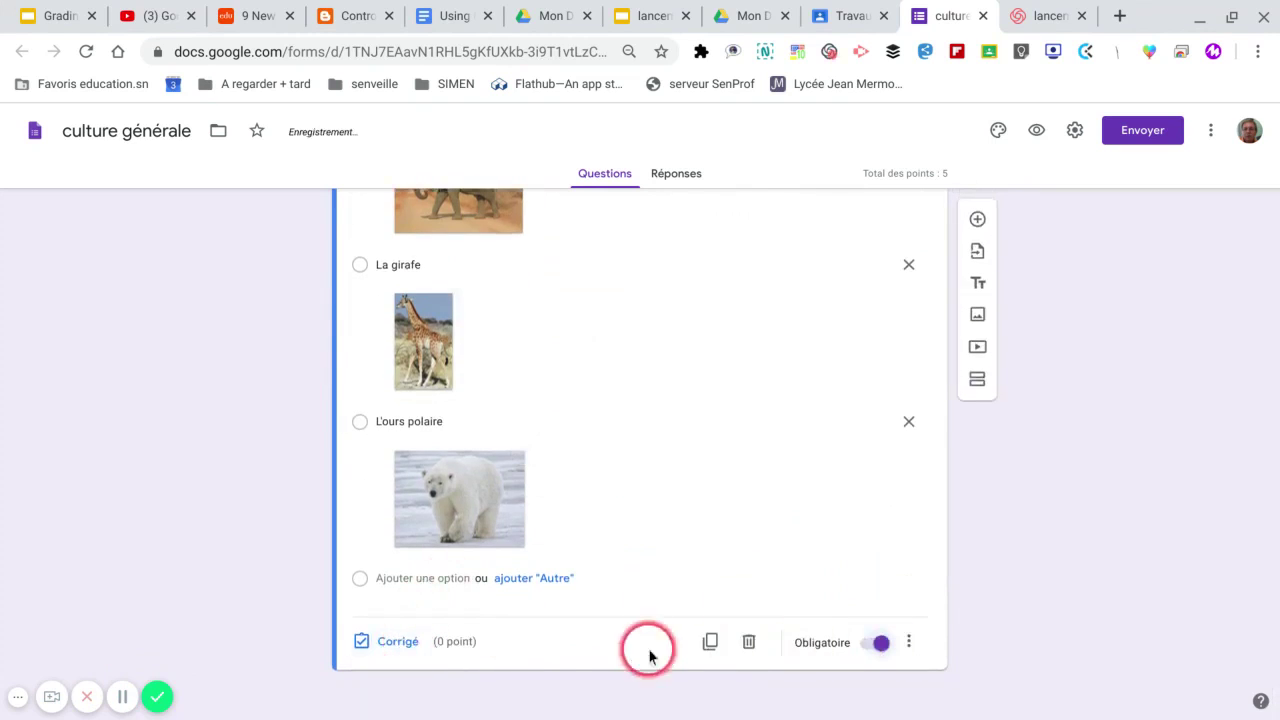
{"action": "left_click", "coordinate": [375, 641]}
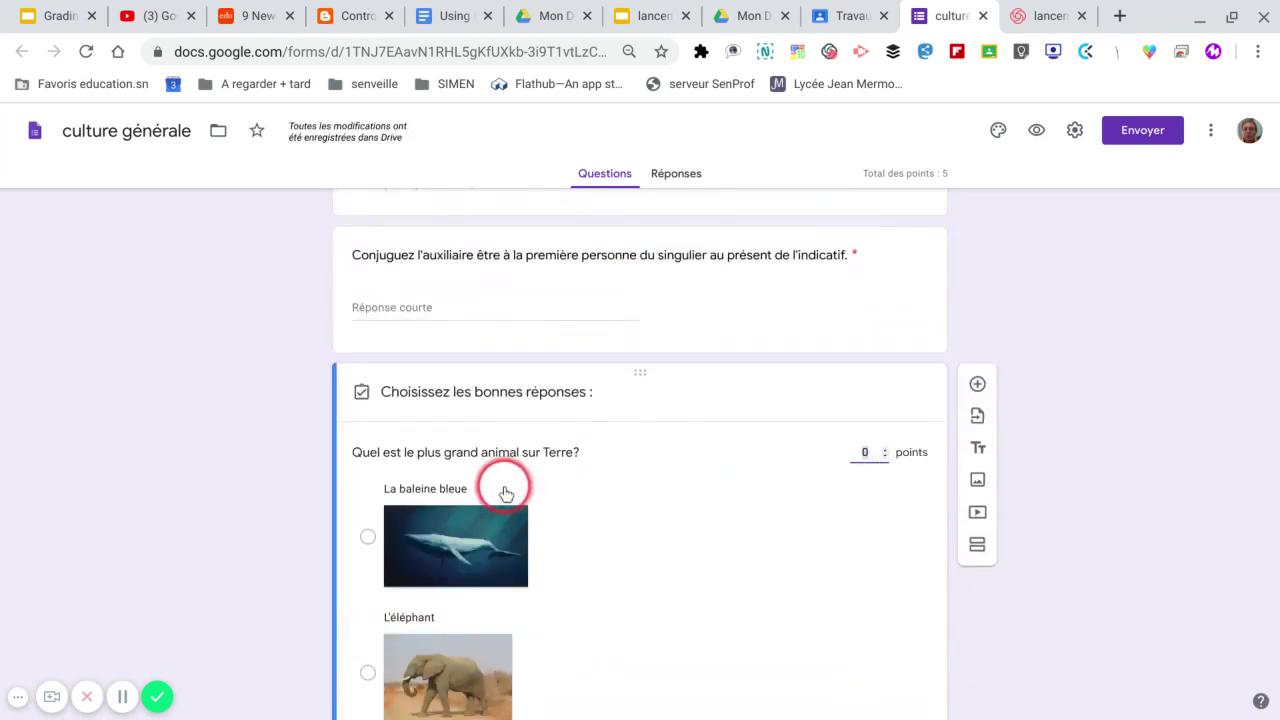
{"action": "left_click", "coordinate": [463, 494]}
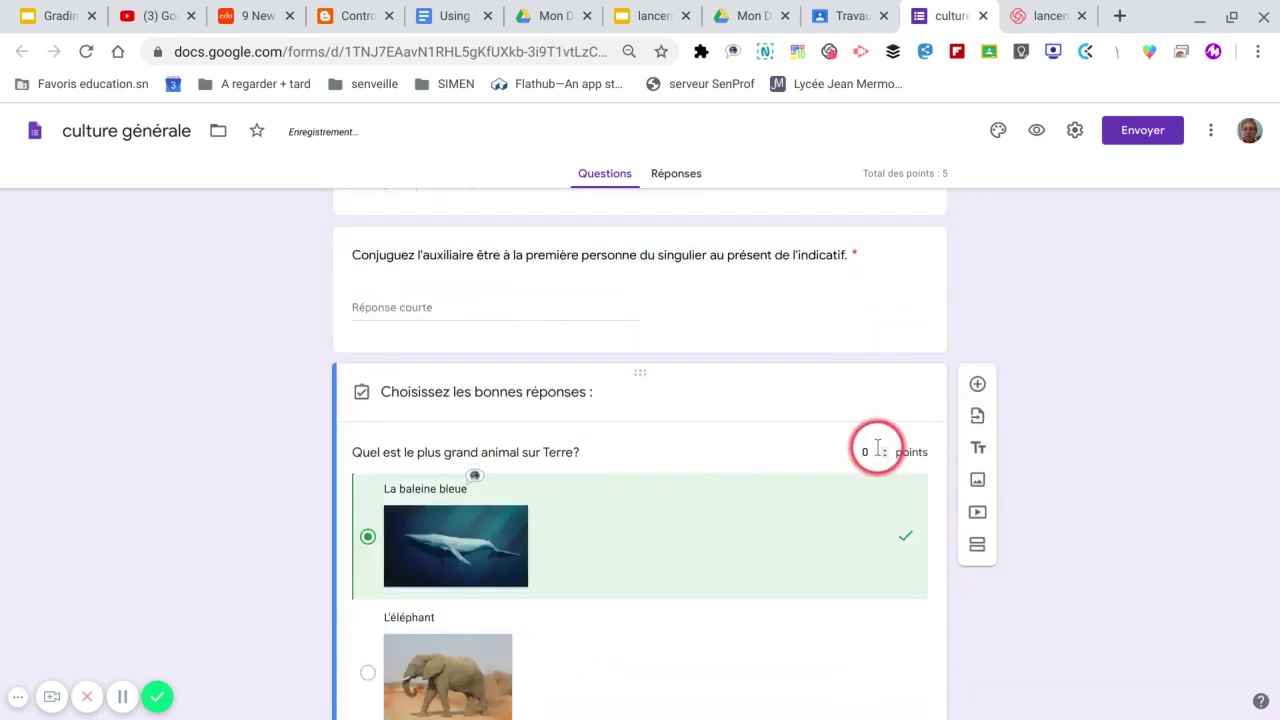
{"action": "left_click", "coordinate": [885, 449]}
{"action": "left_click", "coordinate": [885, 449]}
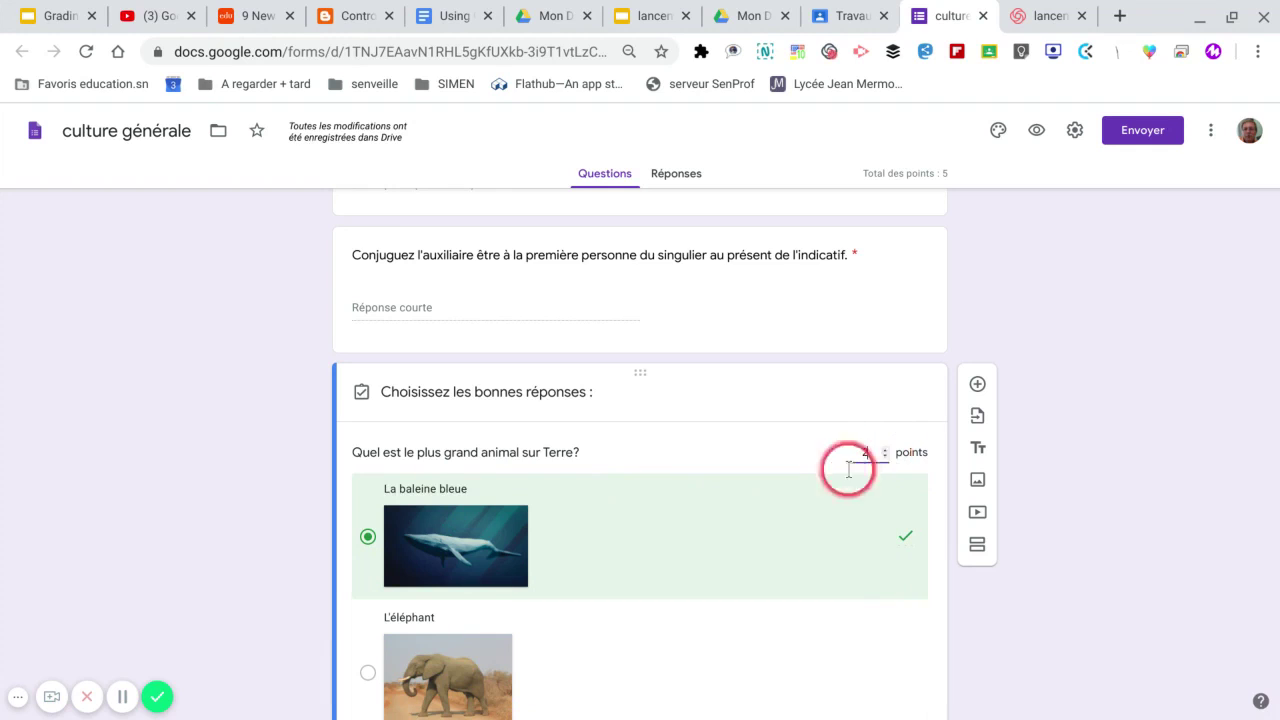
Step: Add feedback for wrong answers to the largest-animal question, using the blue whale paragraph copied from the Keep note
{"action": "scroll", "coordinate": [694, 529], "scroll_direction": "down", "scroll_amount": 2}
{"action": "scroll", "coordinate": [694, 529], "scroll_direction": "down", "scroll_amount": 3}
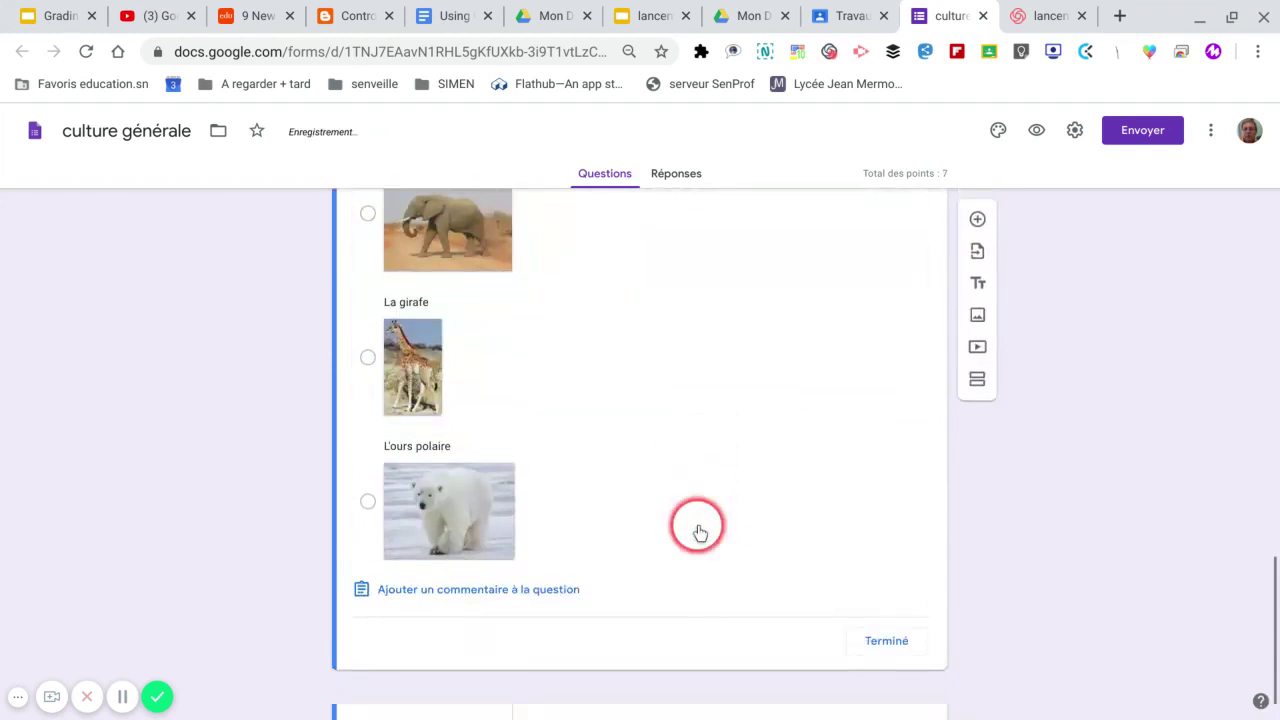
{"action": "left_click", "coordinate": [463, 592]}
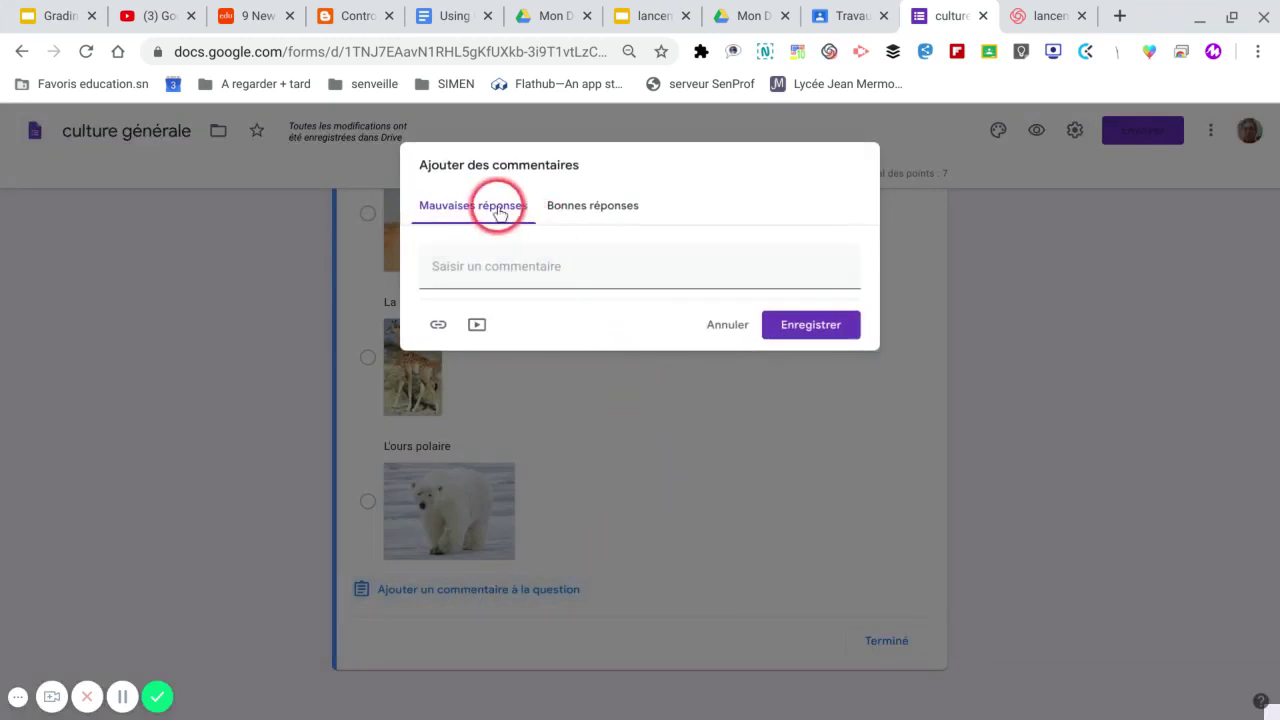
{"action": "mouse_move", "coordinate": [836, 712]}
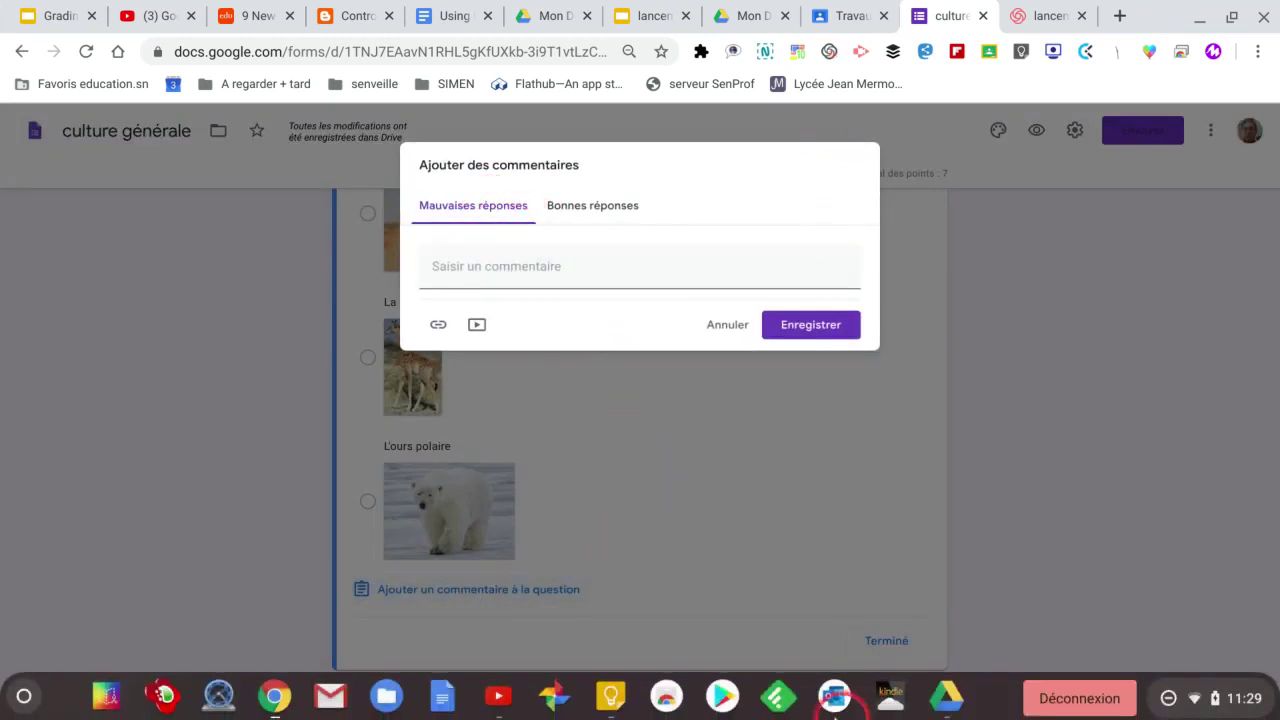
{"action": "left_click", "coordinate": [613, 697]}
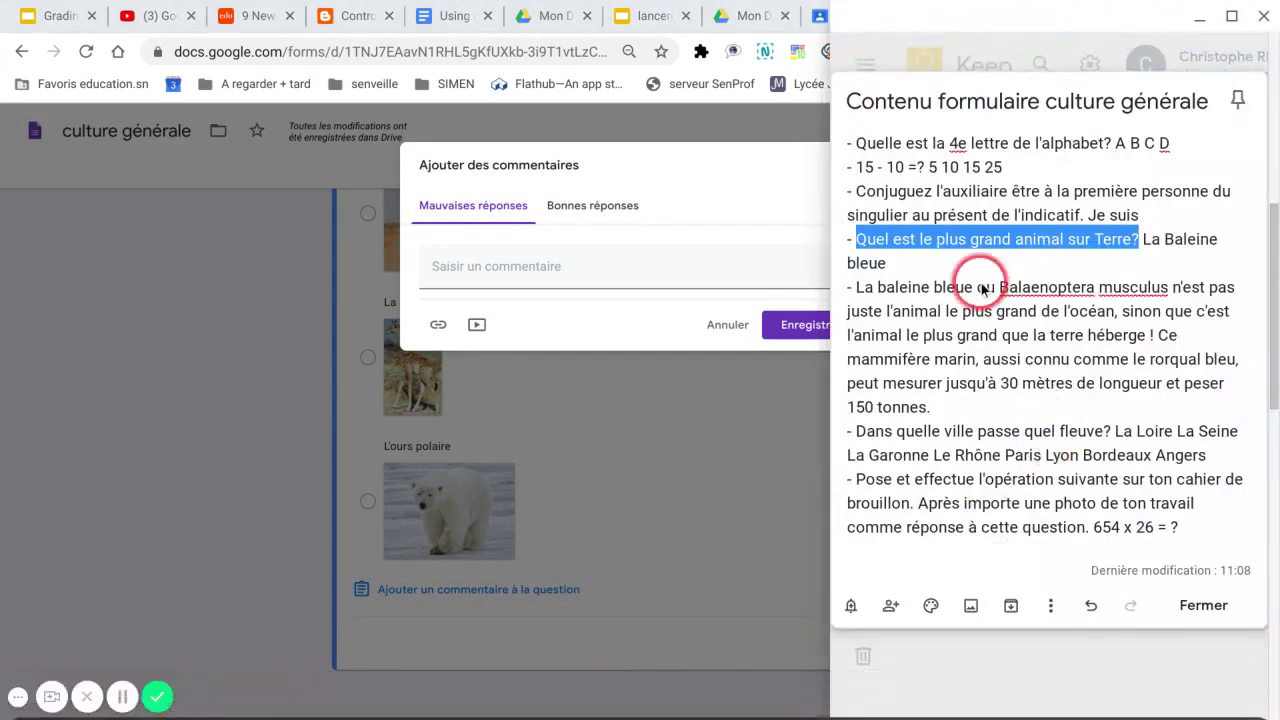
{"action": "left_click_drag", "start_coordinate": [858, 292], "coordinate": [935, 404]}
{"action": "key", "text": "ctrl+c"}
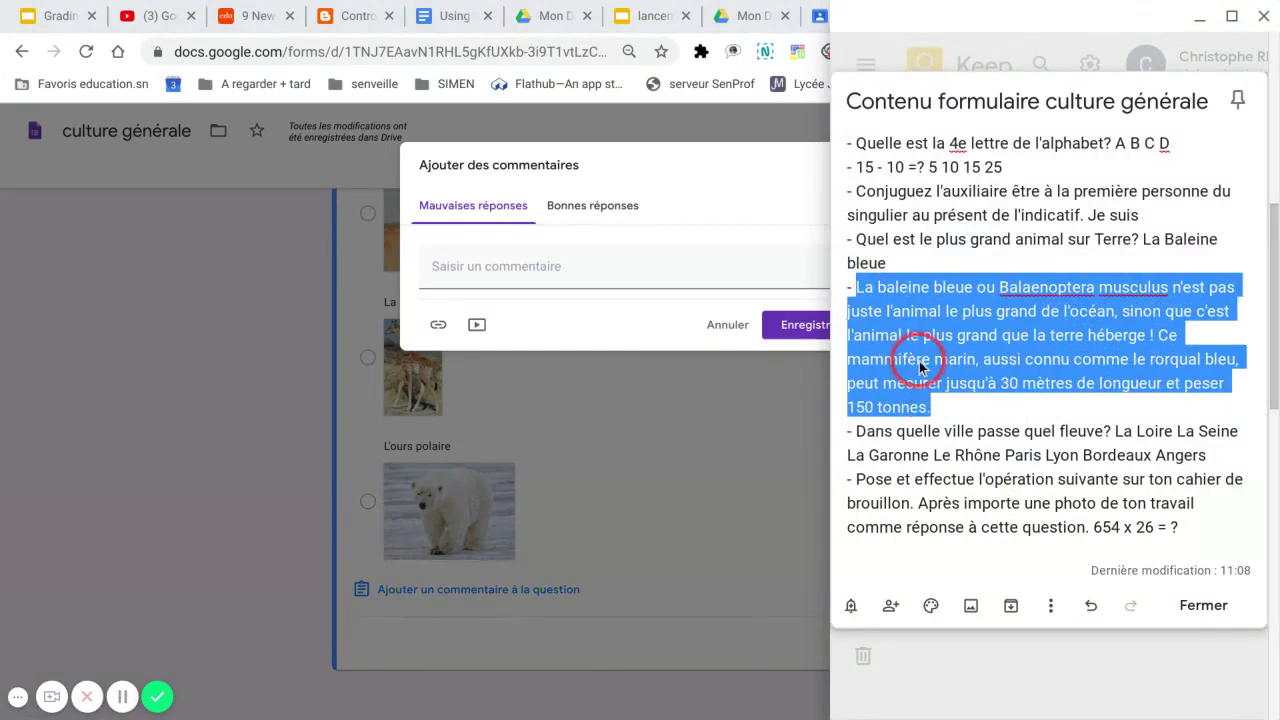
{"action": "left_click", "coordinate": [515, 268]}
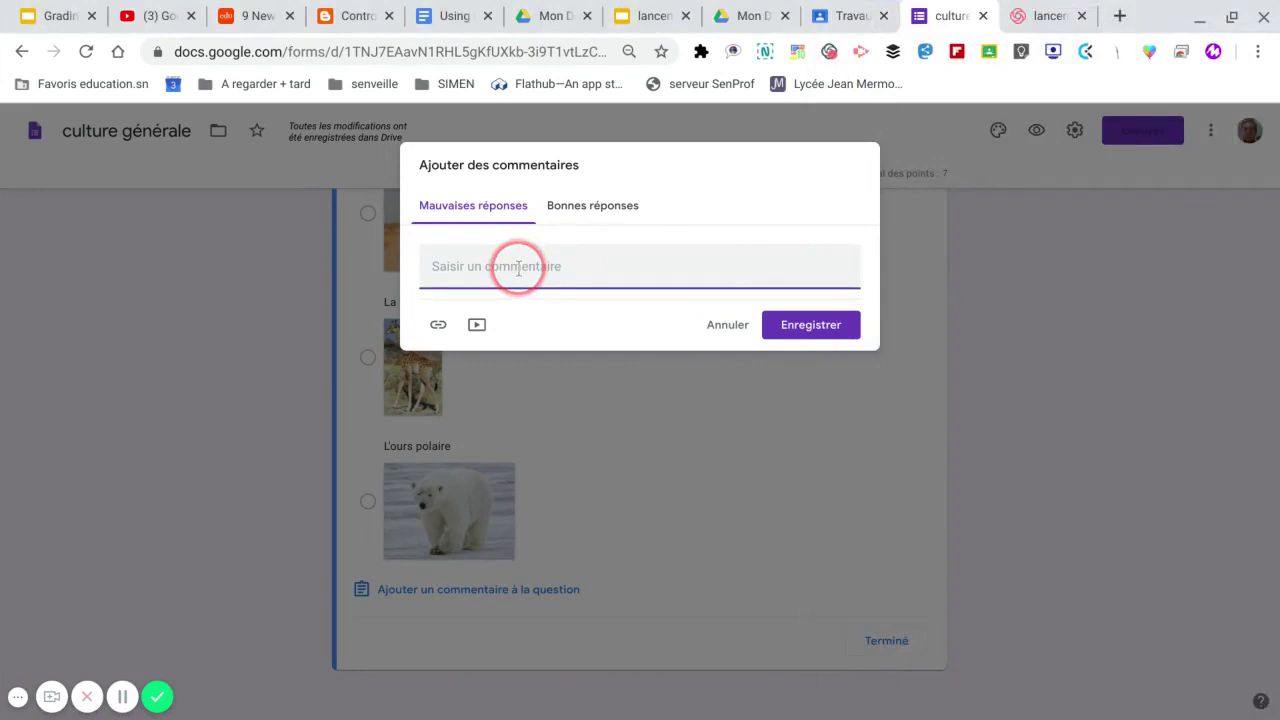
{"action": "key", "text": "ctrl+v"}
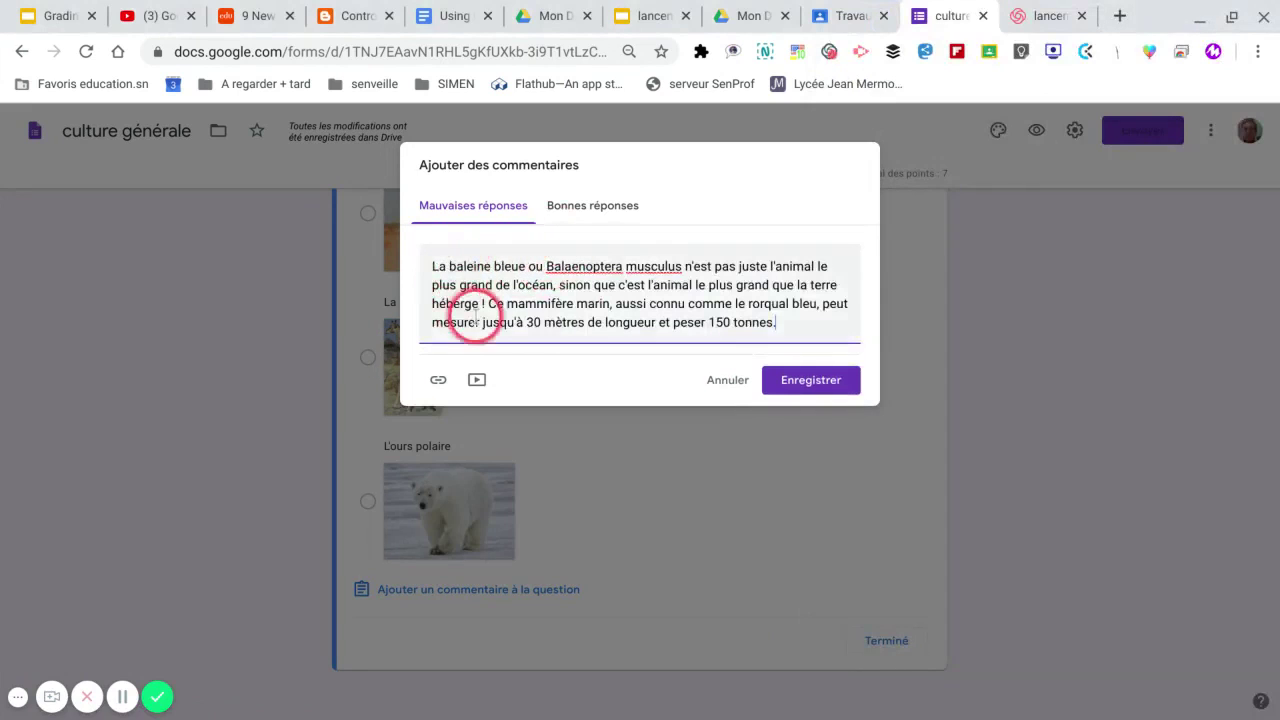
Step: Enter "Bravo!" as the feedback for correct answers to the largest-animal question
{"action": "left_click", "coordinate": [570, 210]}
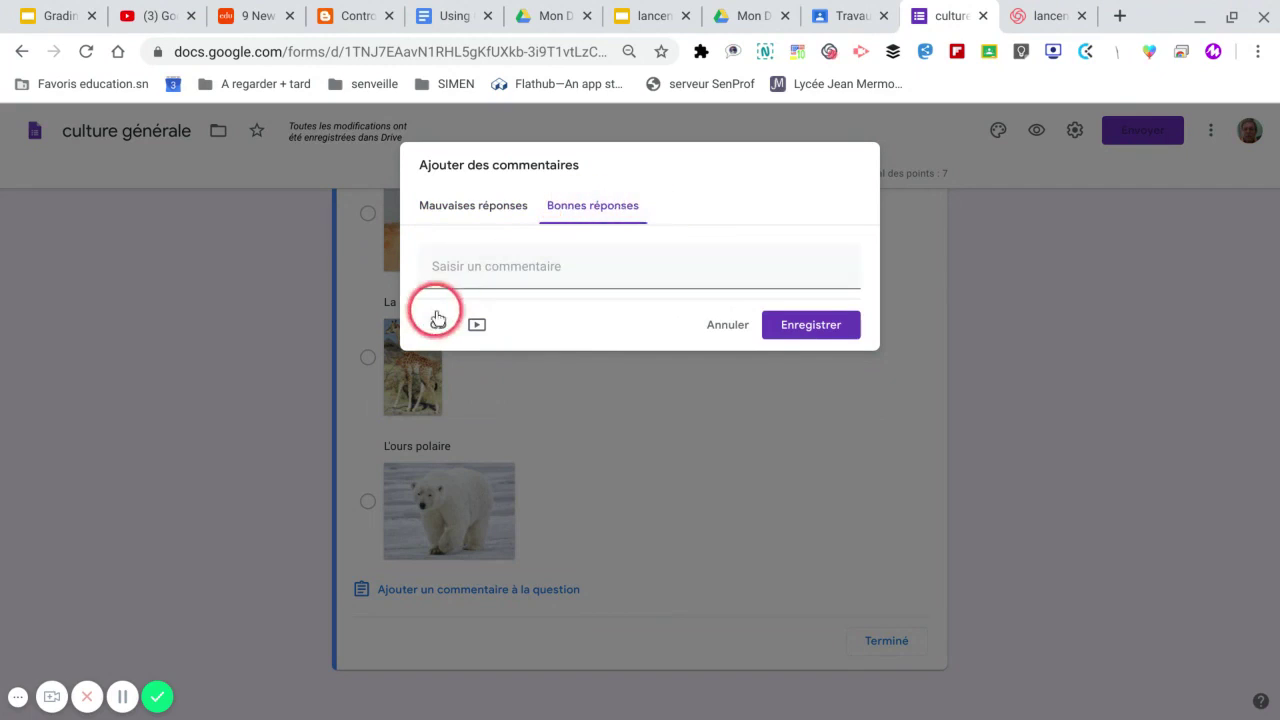
{"action": "left_click", "coordinate": [452, 266]}
{"action": "type", "text": "Bravo!"}
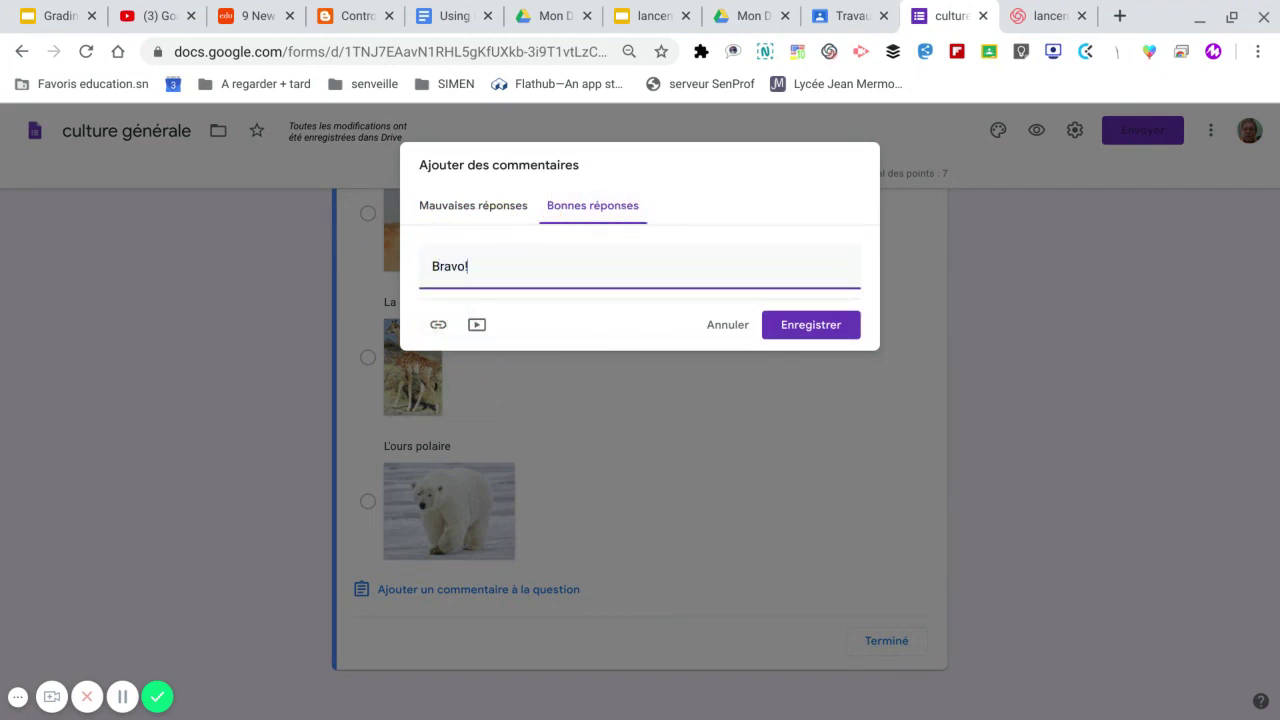
Step: Attach the YouTube video "Baleine bleue : le plus grand animal du monde - ZAPPING SAUVAGE" to the correct-answer feedback and save the feedback
{"action": "left_click", "coordinate": [478, 325]}
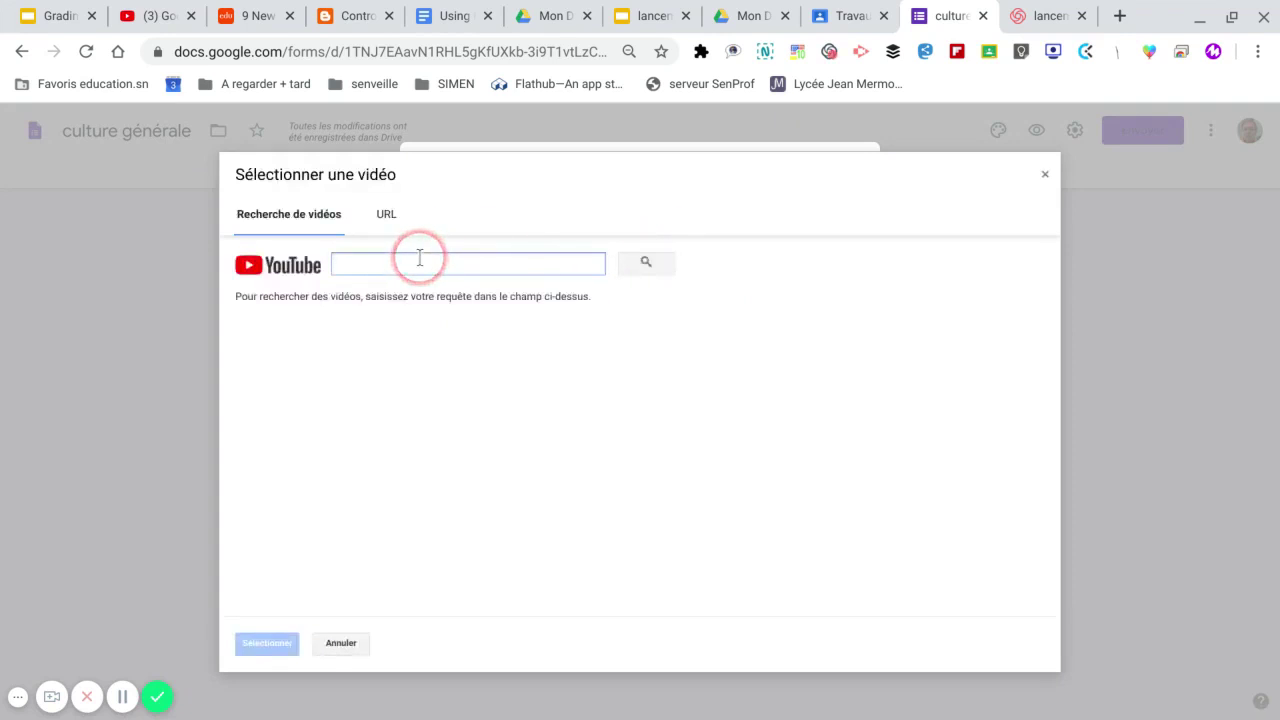
{"action": "type", "text": "baleine bleue"}
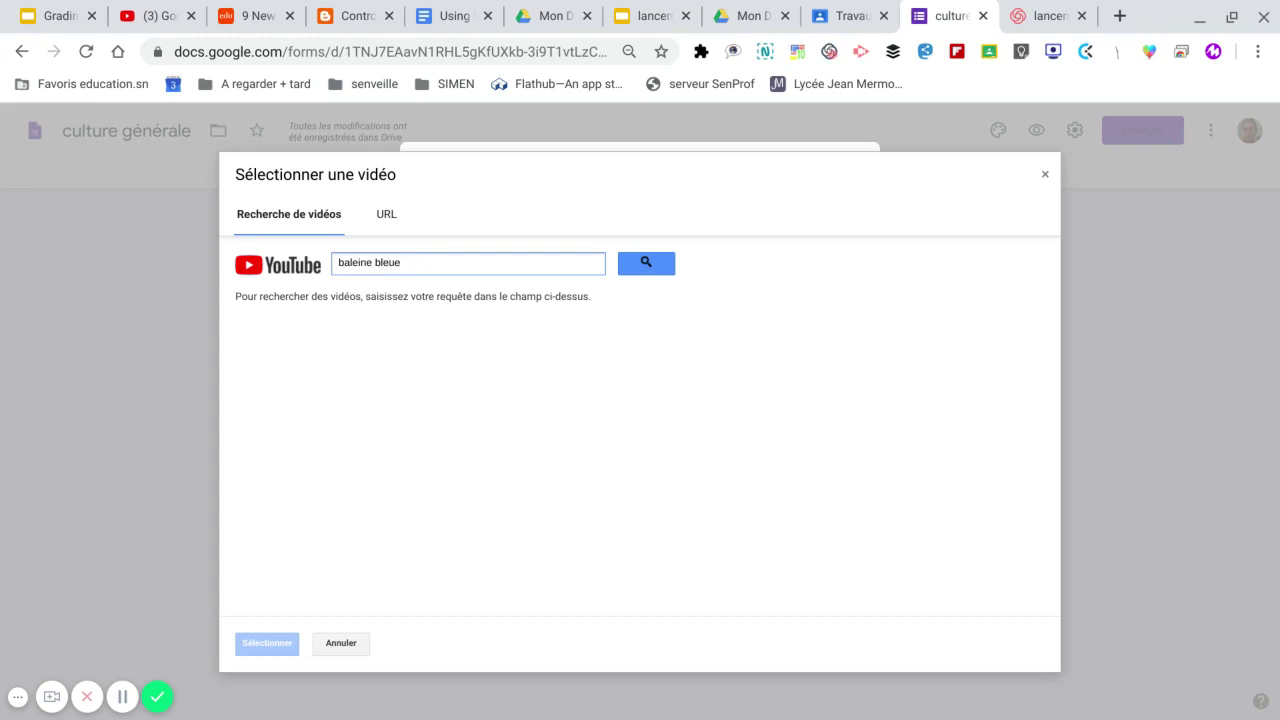
{"action": "left_click", "coordinate": [652, 262]}
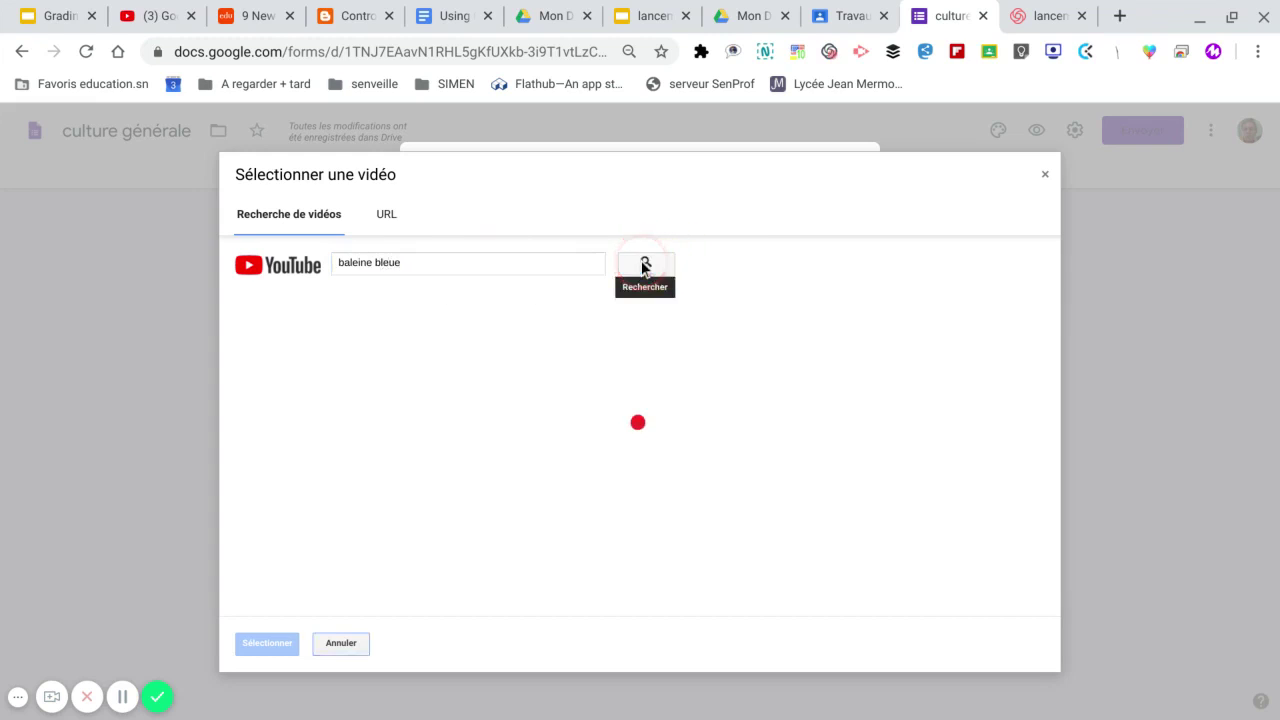
{"action": "left_click", "coordinate": [453, 350]}
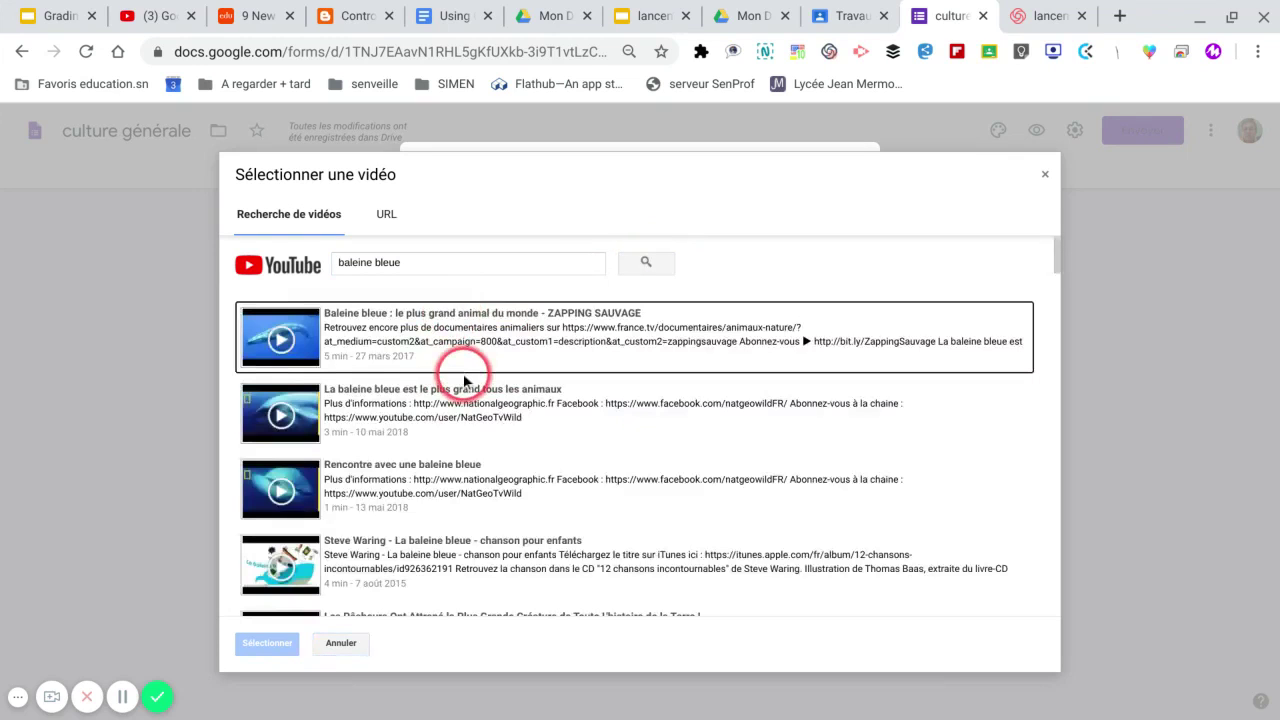
{"action": "left_click", "coordinate": [416, 338]}
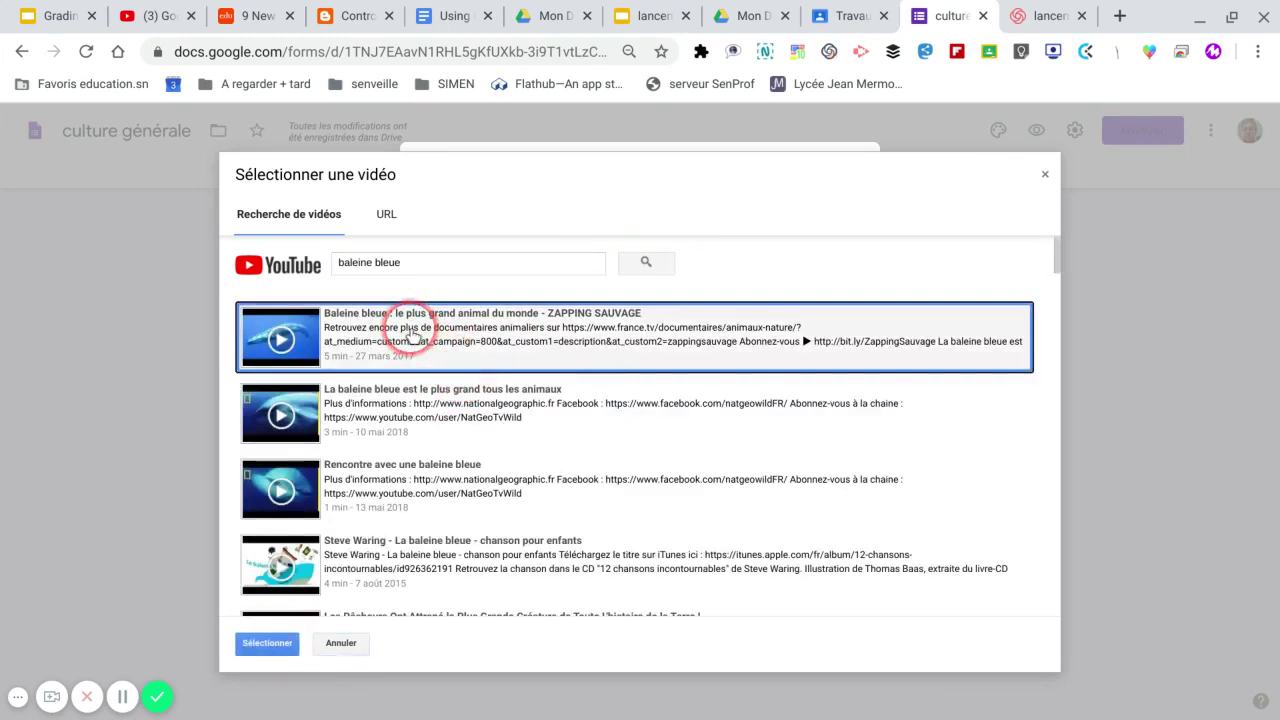
{"action": "left_click", "coordinate": [268, 643]}
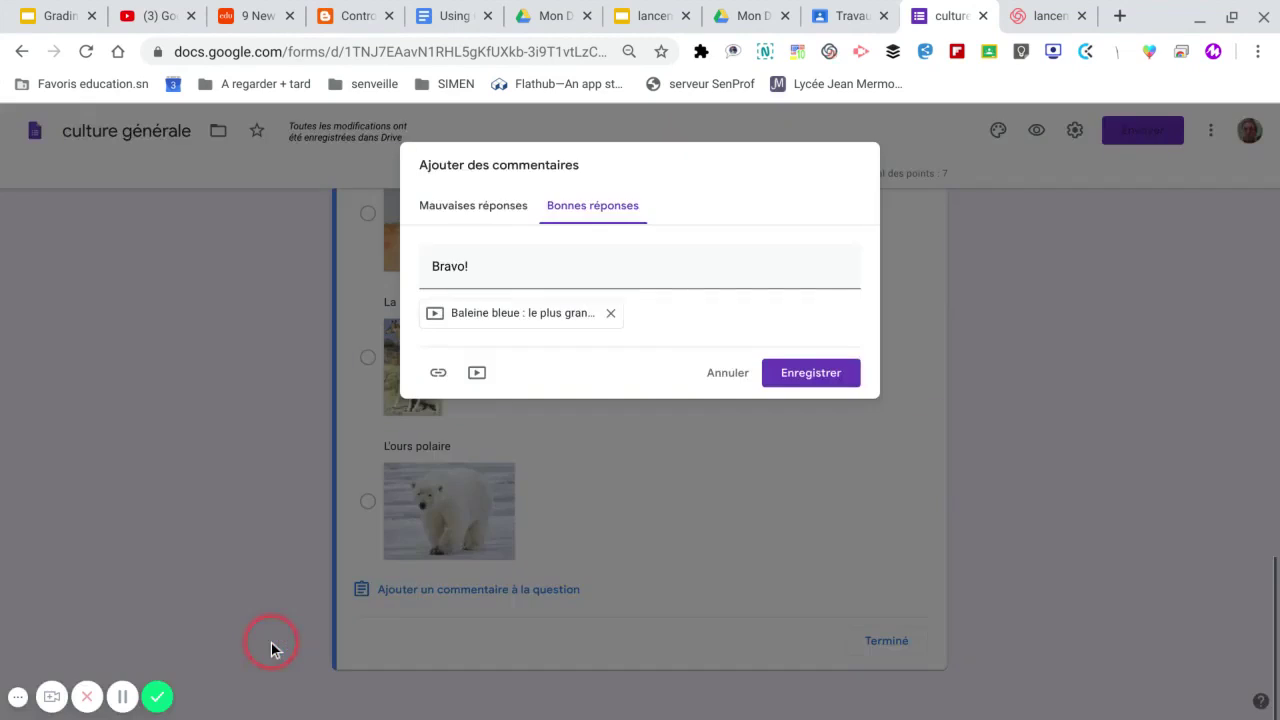
{"action": "left_click", "coordinate": [808, 374]}
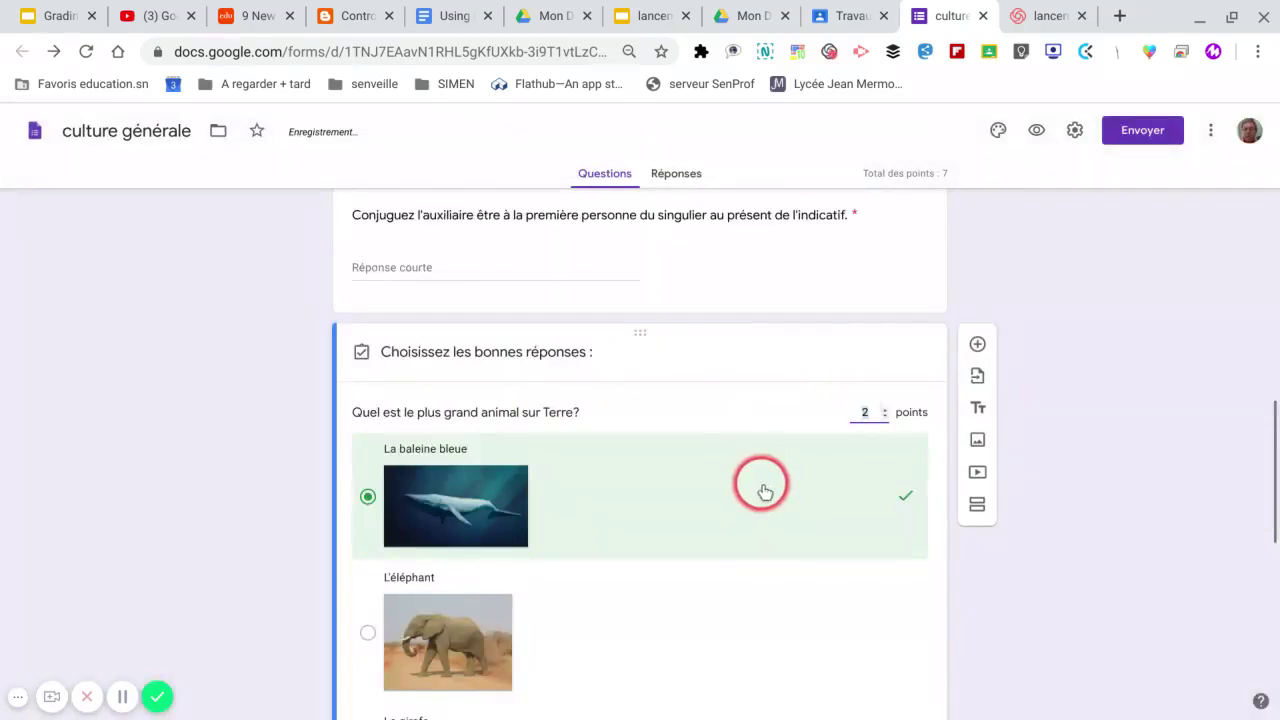
Step: Close the largest-animal question's answer key and add a new section after the question
{"action": "scroll", "coordinate": [765, 490], "scroll_direction": "down", "scroll_amount": 6}
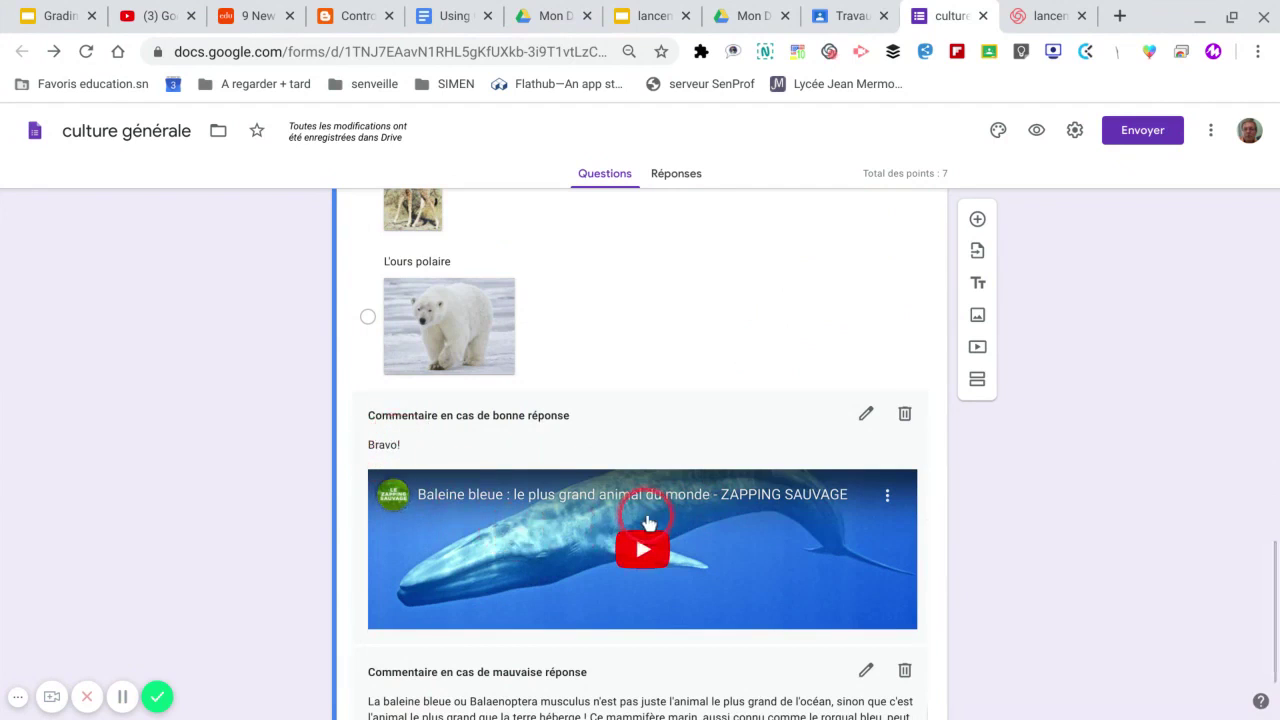
{"action": "scroll", "coordinate": [646, 526], "scroll_direction": "down", "scroll_amount": 2}
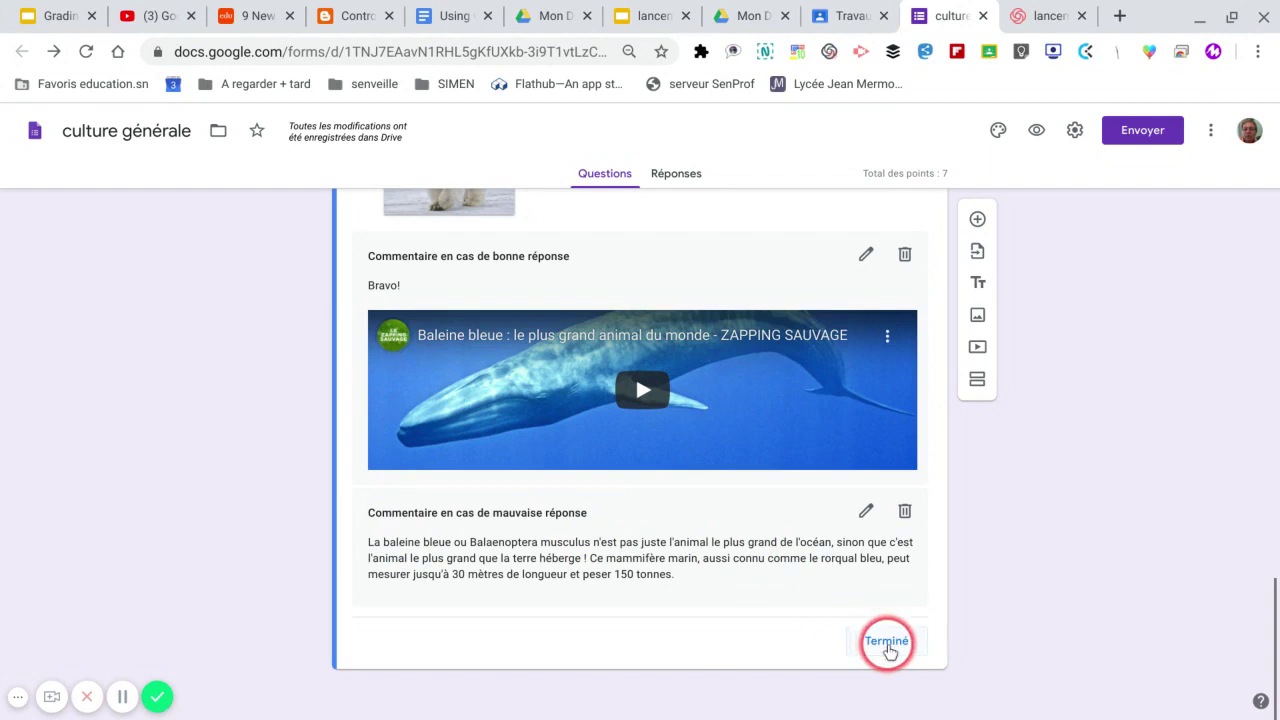
{"action": "left_click", "coordinate": [886, 641]}
{"action": "scroll", "coordinate": [1020, 495], "scroll_direction": "down", "scroll_amount": 4}
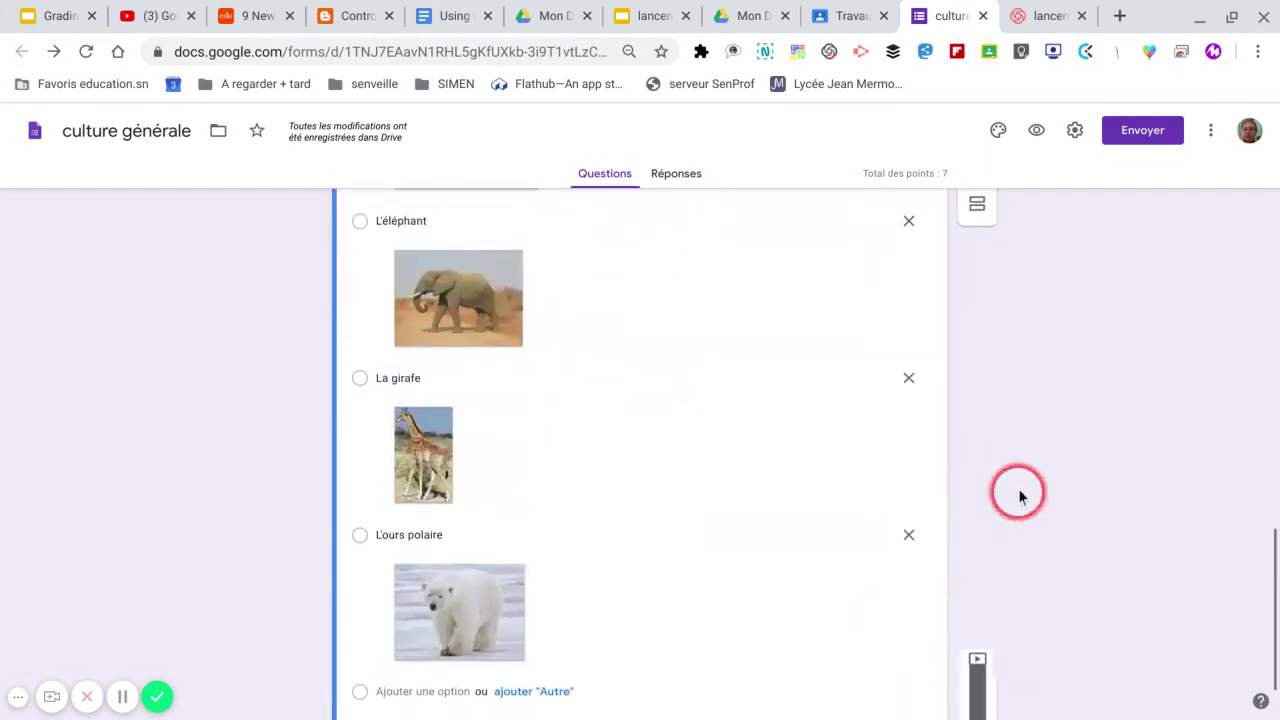
{"action": "scroll", "coordinate": [952, 344], "scroll_direction": "up", "scroll_amount": 2}
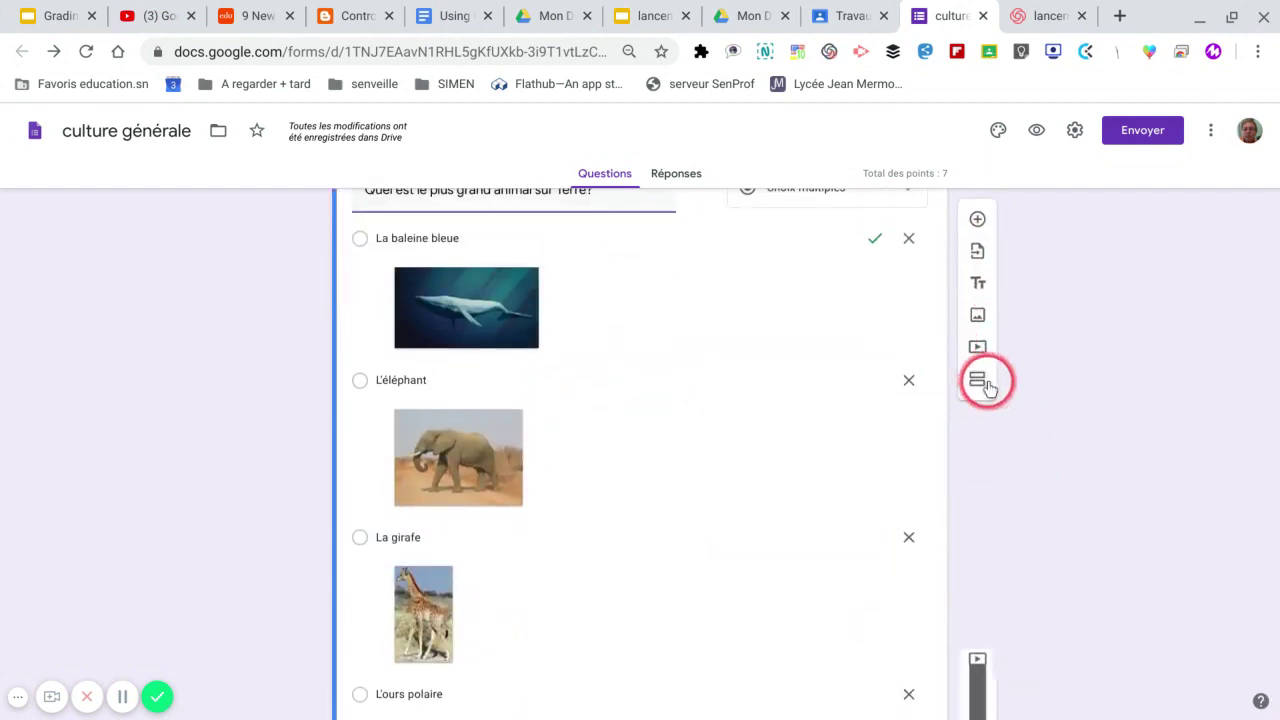
{"action": "left_click", "coordinate": [977, 379]}
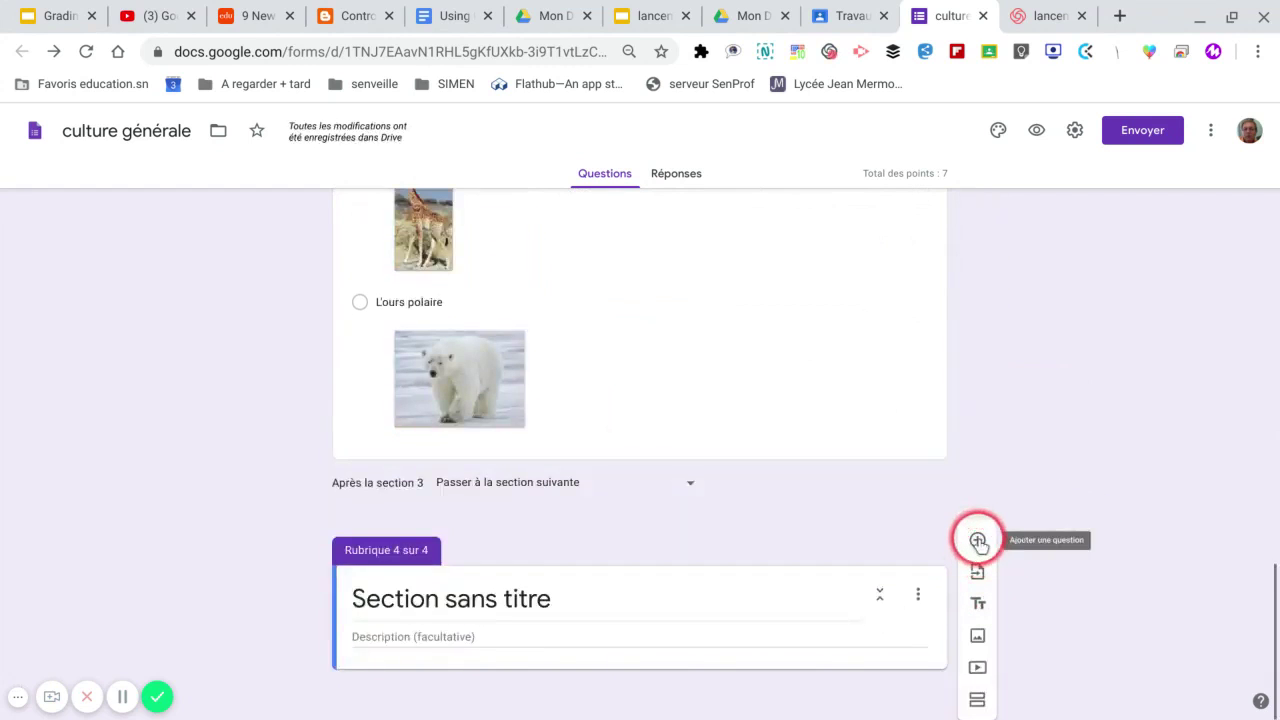
Step: Add a file-upload question (Importer un fichier) to section 4 and allow respondents to upload files to Drive
{"action": "left_click", "coordinate": [979, 539]}
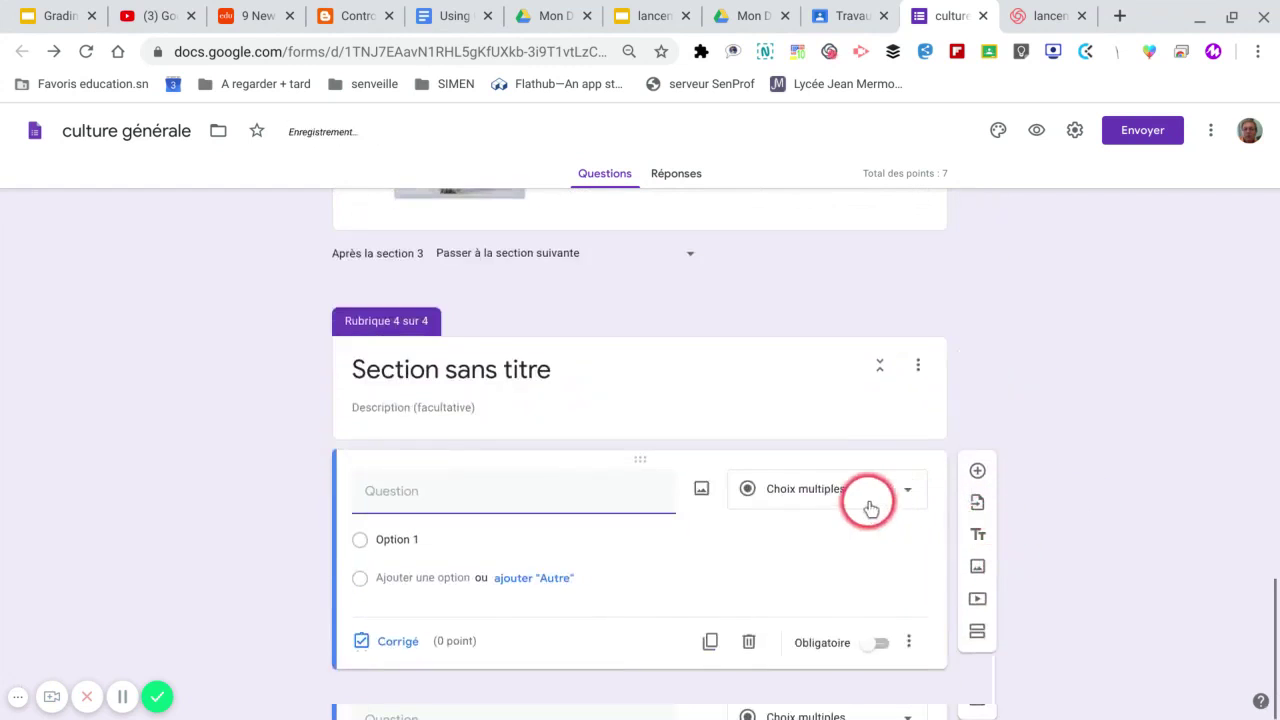
{"action": "left_click", "coordinate": [906, 490]}
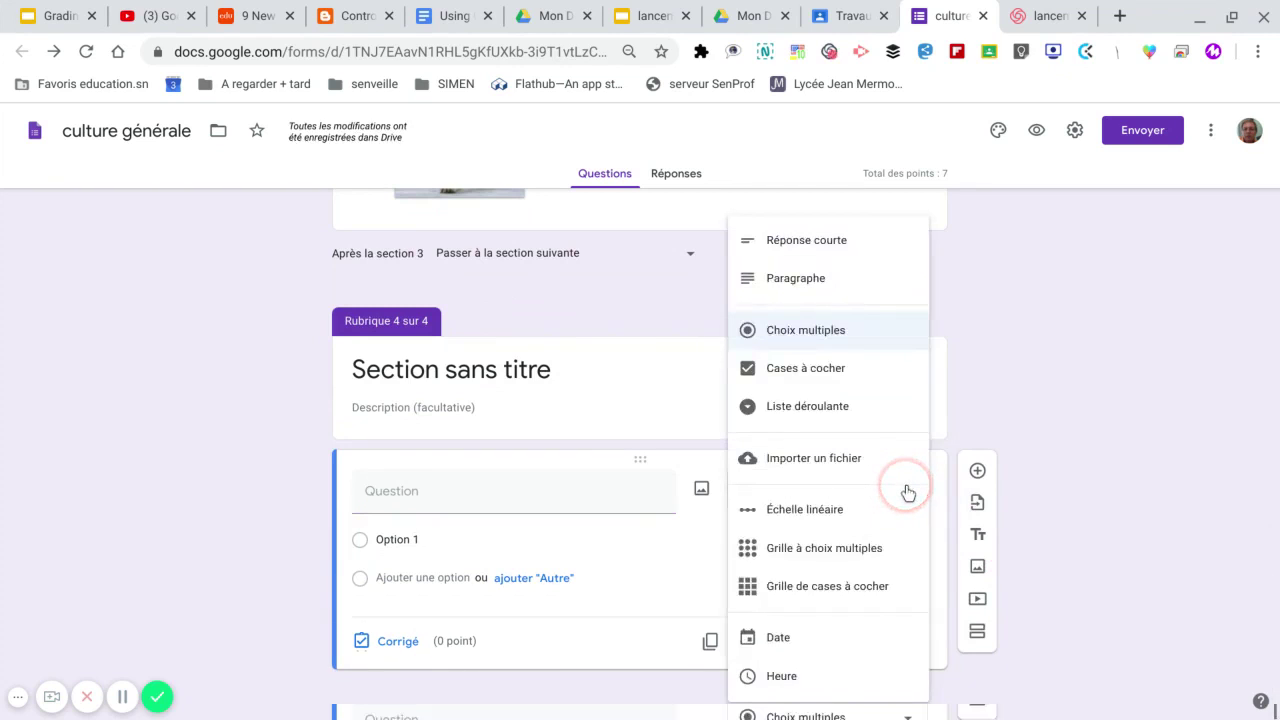
{"action": "left_click", "coordinate": [818, 466]}
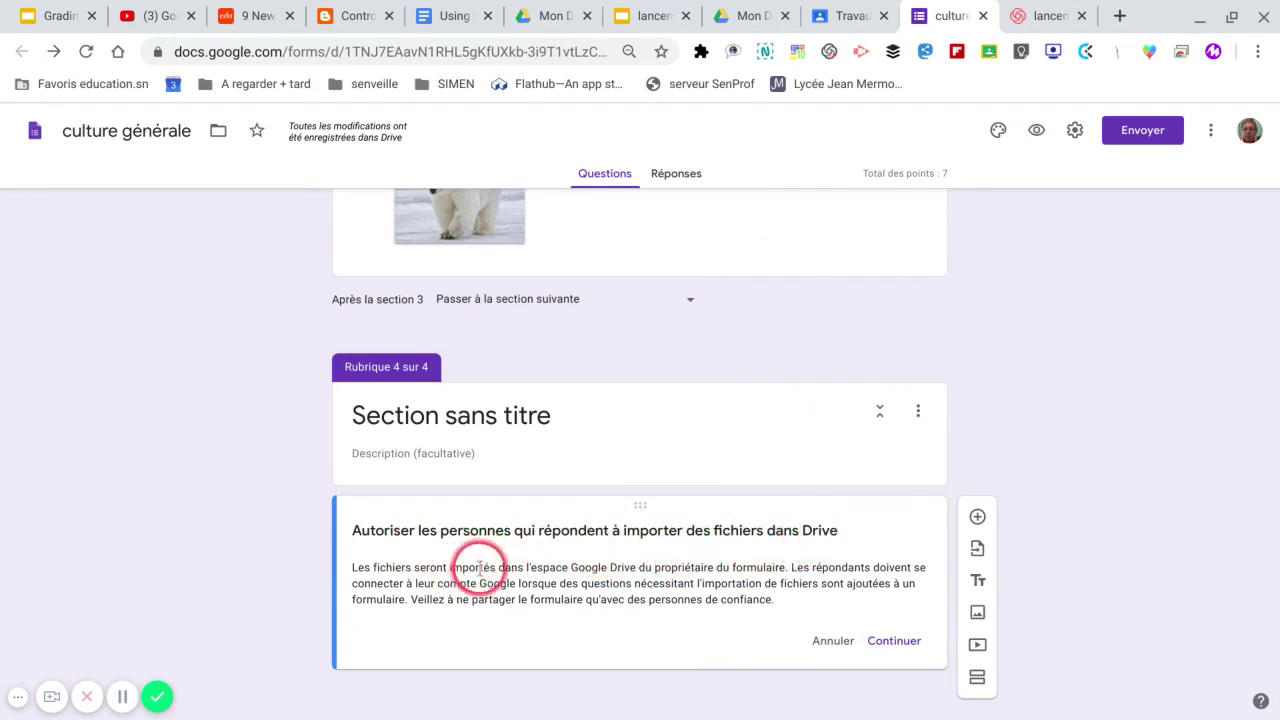
{"action": "left_click", "coordinate": [894, 640]}
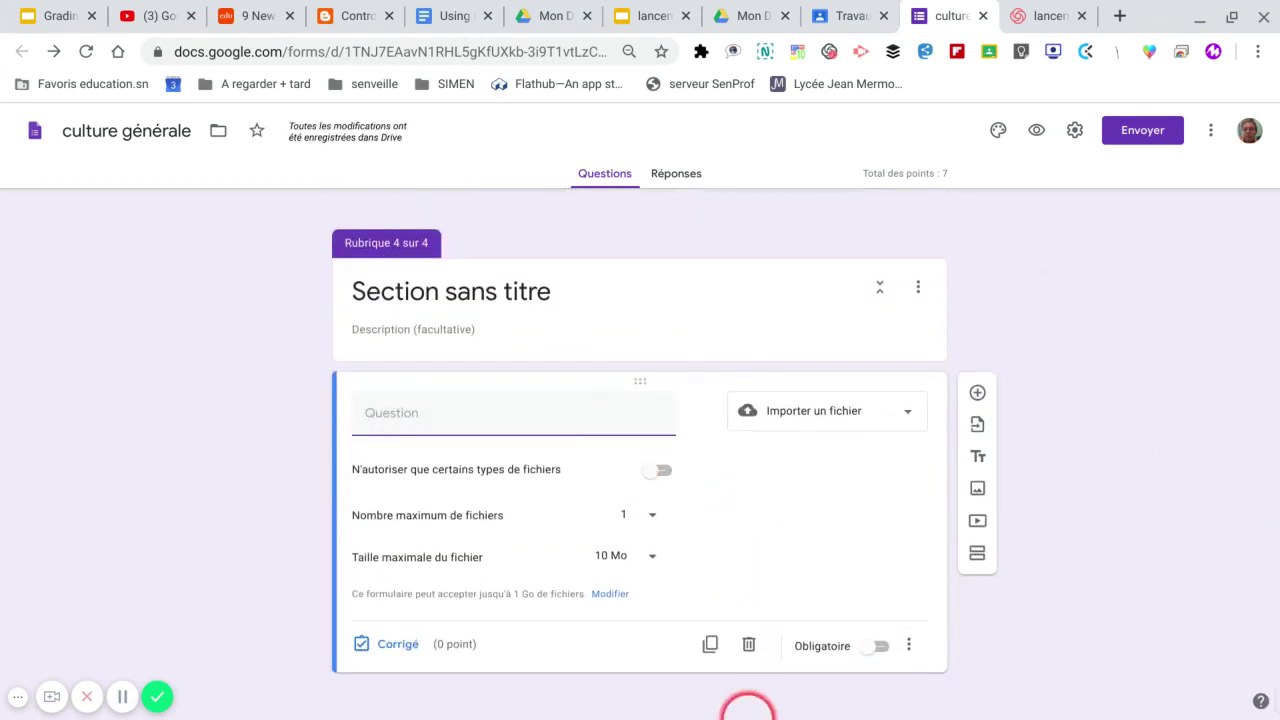
Step: Copy the "Pose et effectue l'opération suivante… 654 x 26 = ?" text from the Keep note into the file-upload question's title
{"action": "mouse_move", "coordinate": [742, 713]}
{"action": "left_click", "coordinate": [612, 697]}
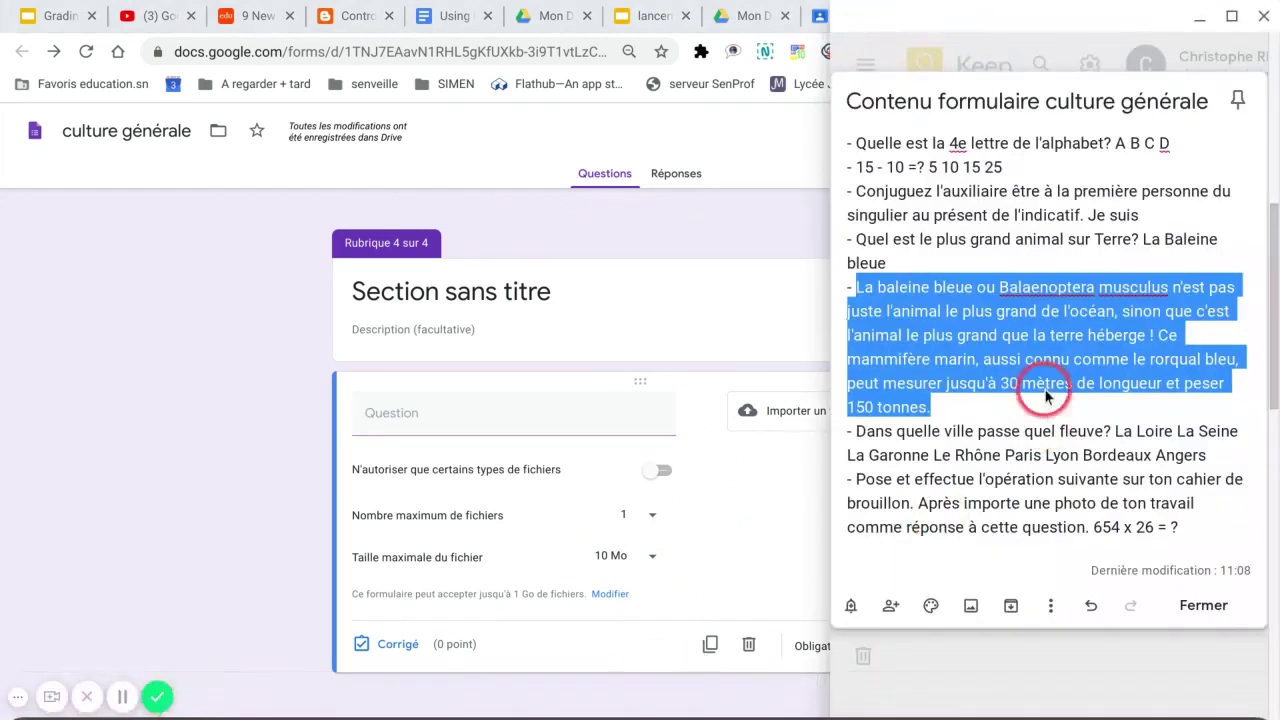
{"action": "left_click", "coordinate": [862, 483]}
{"action": "left_click_drag", "start_coordinate": [859, 484], "coordinate": [389, 413]}
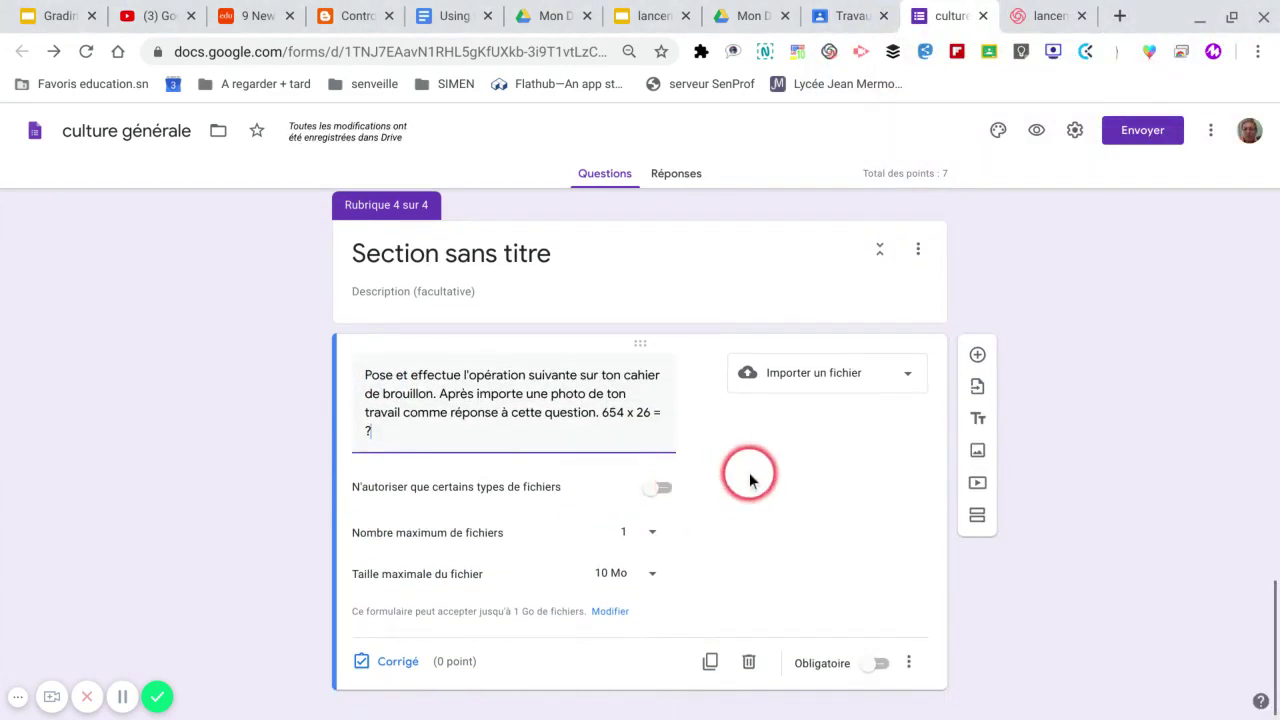
Step: Restrict the file-upload question to the Image file type and make the question required
{"action": "left_click", "coordinate": [665, 490]}
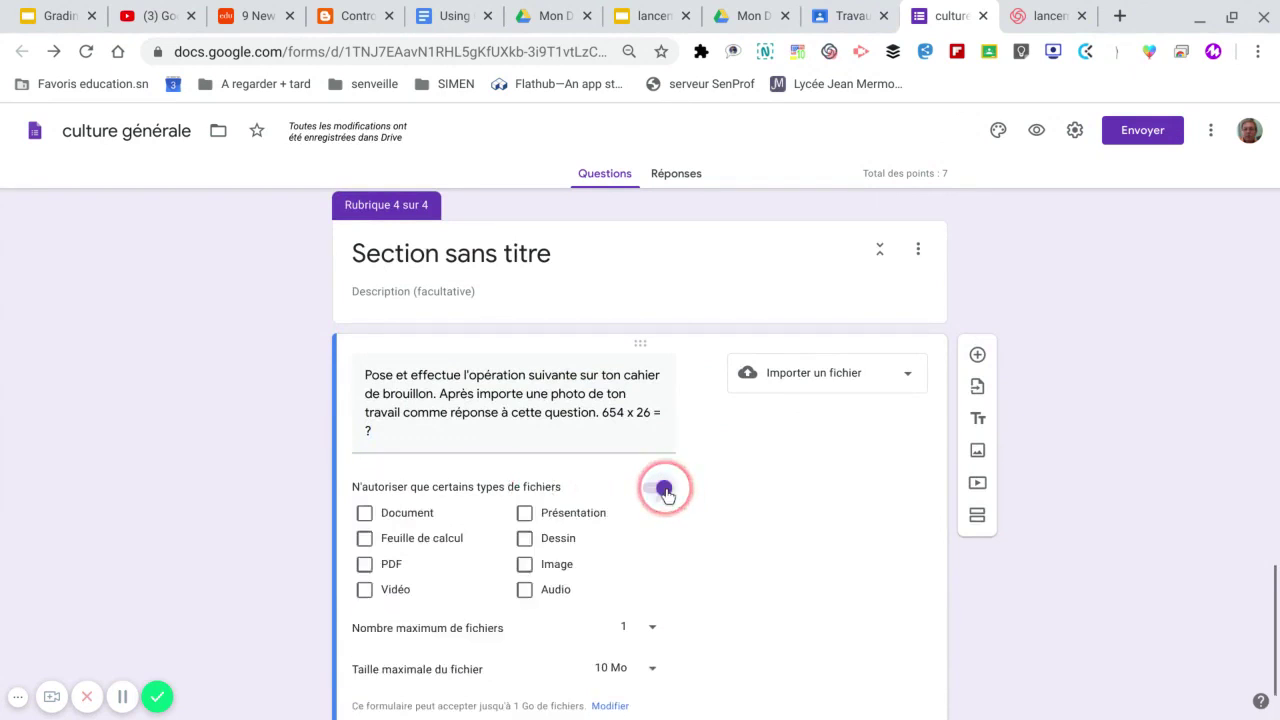
{"action": "left_click", "coordinate": [524, 565]}
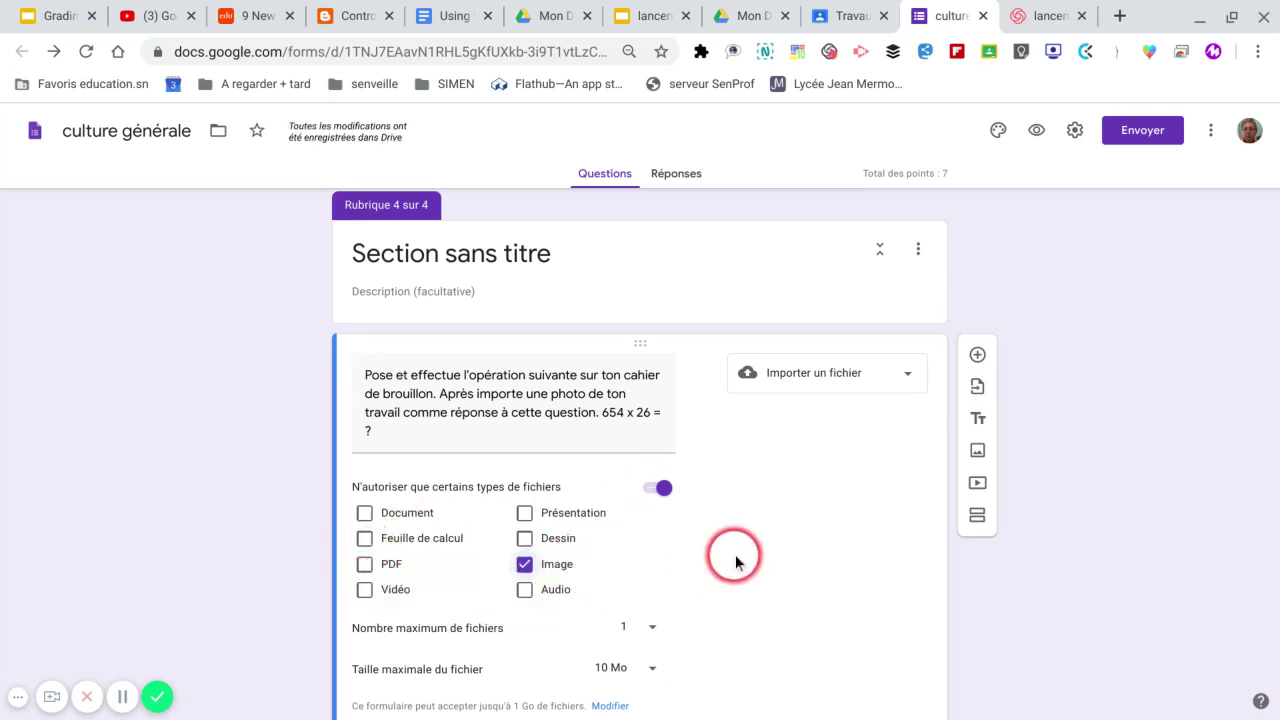
{"action": "scroll", "coordinate": [737, 555], "scroll_direction": "down", "scroll_amount": 1}
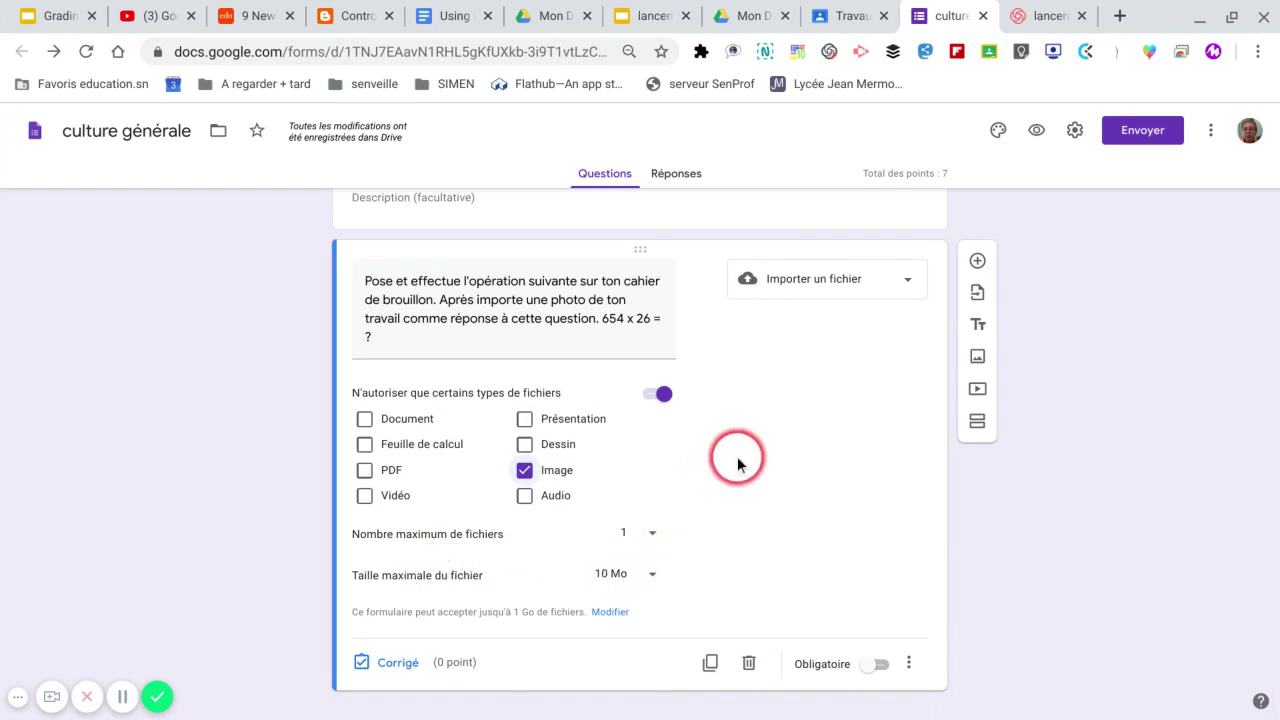
{"action": "scroll", "coordinate": [737, 457], "scroll_direction": "up", "scroll_amount": 1}
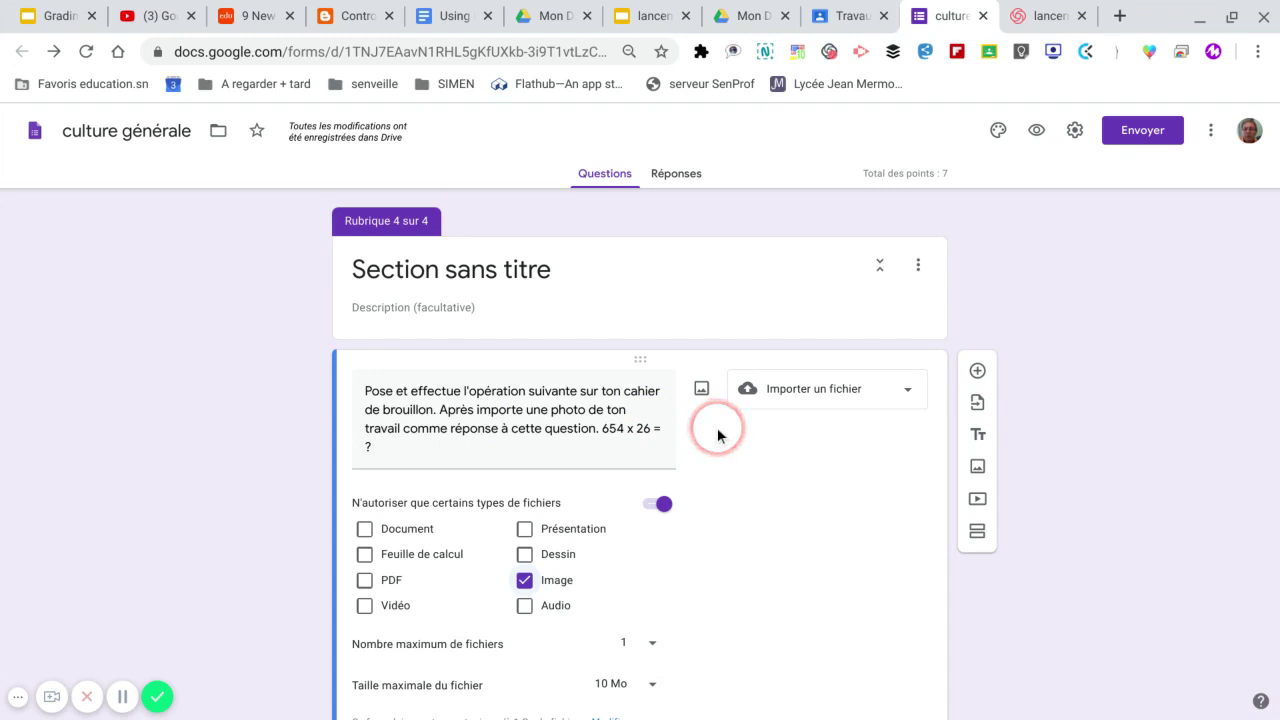
{"action": "left_click", "coordinate": [811, 397]}
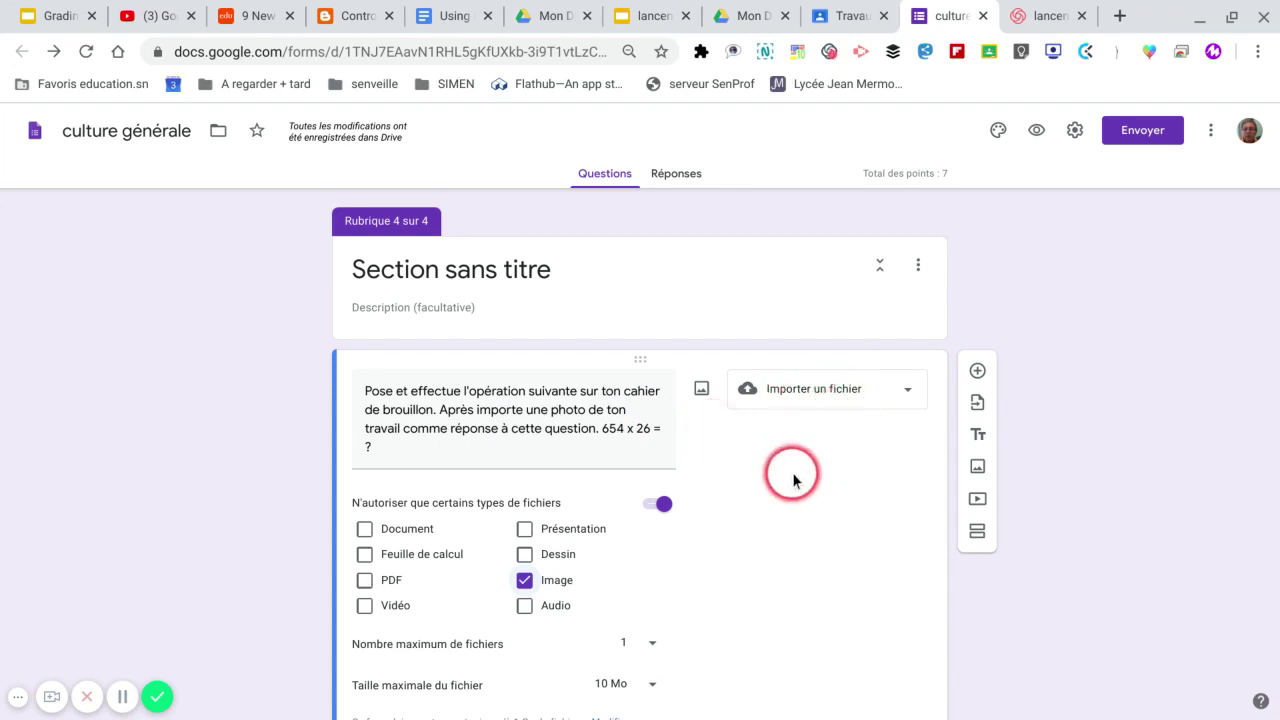
{"action": "scroll", "coordinate": [797, 478], "scroll_direction": "down", "scroll_amount": 1}
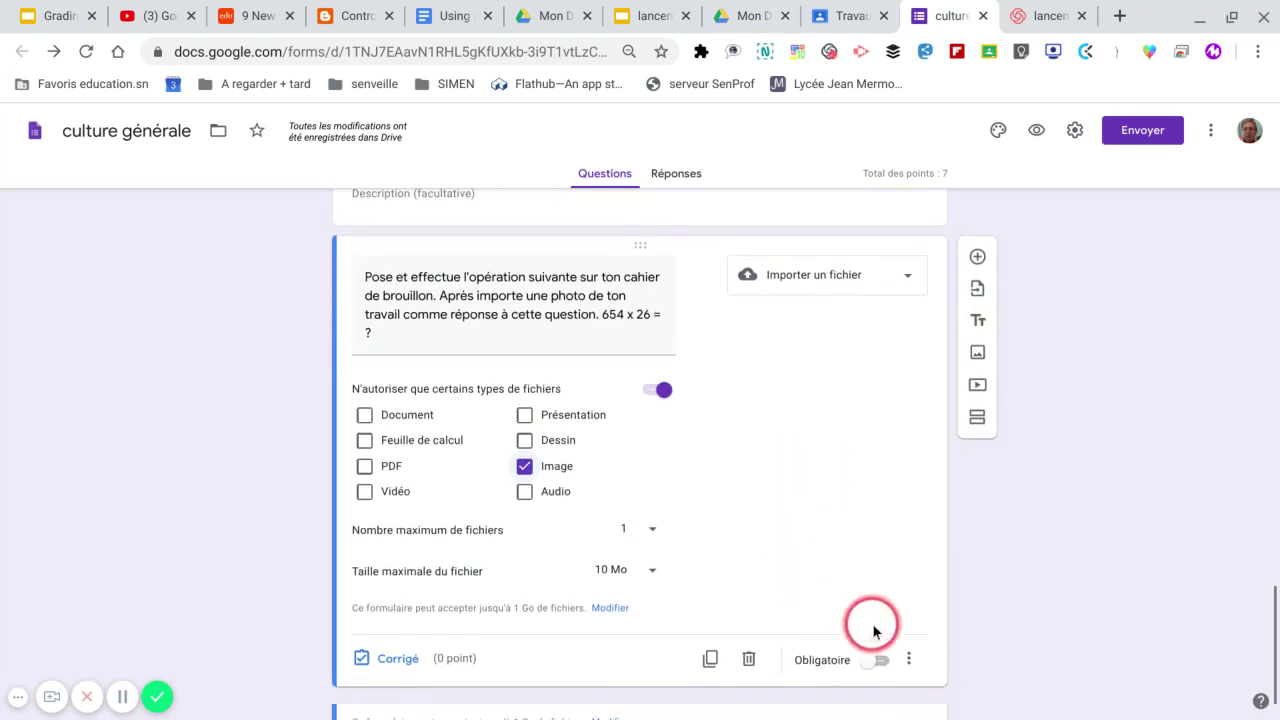
{"action": "left_click", "coordinate": [878, 661]}
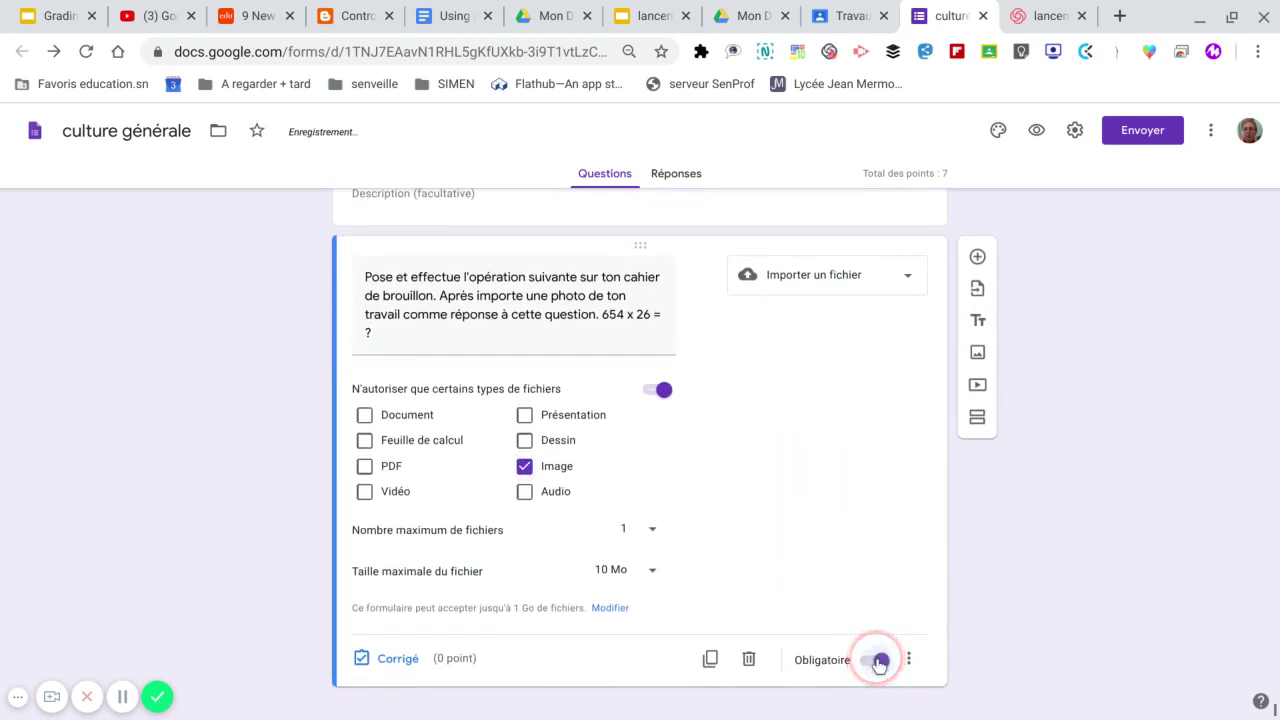
{"action": "scroll", "coordinate": [836, 498], "scroll_direction": "down", "scroll_amount": 1}
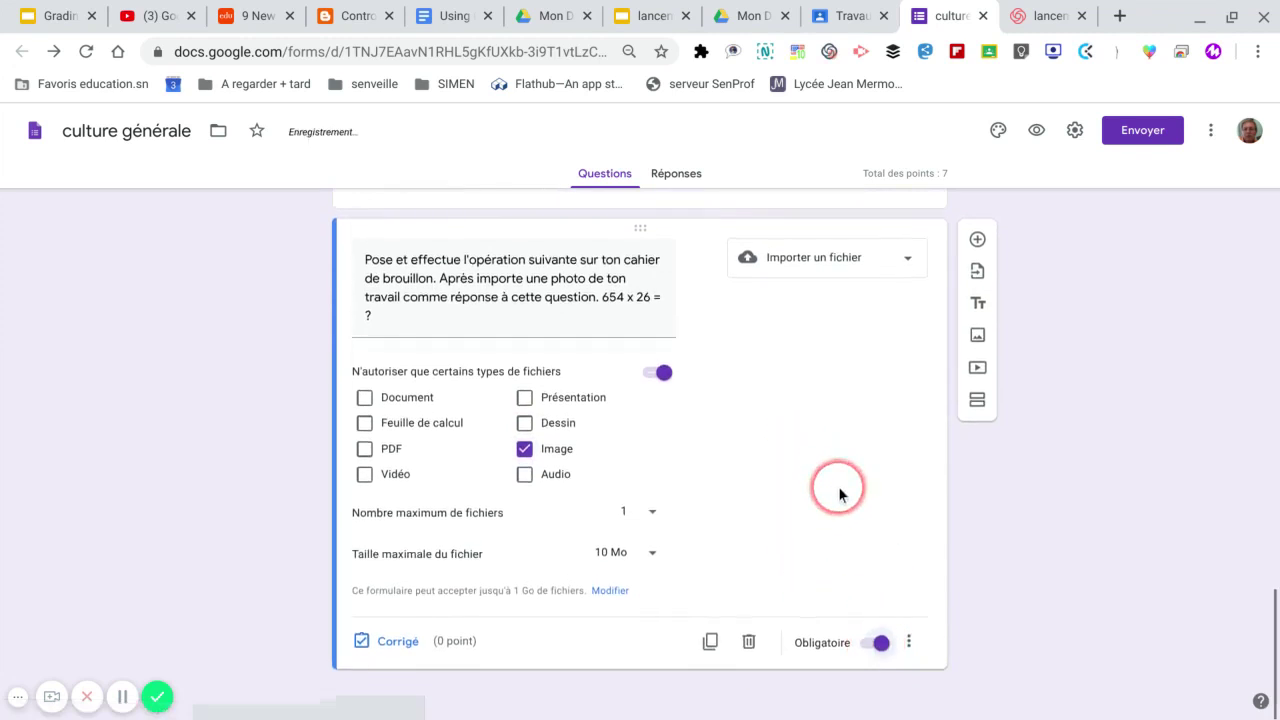
Step: Add a fifth section containing a new question of the multiple-choice grid type (Grille à choix multiples)
{"action": "left_click", "coordinate": [977, 401]}
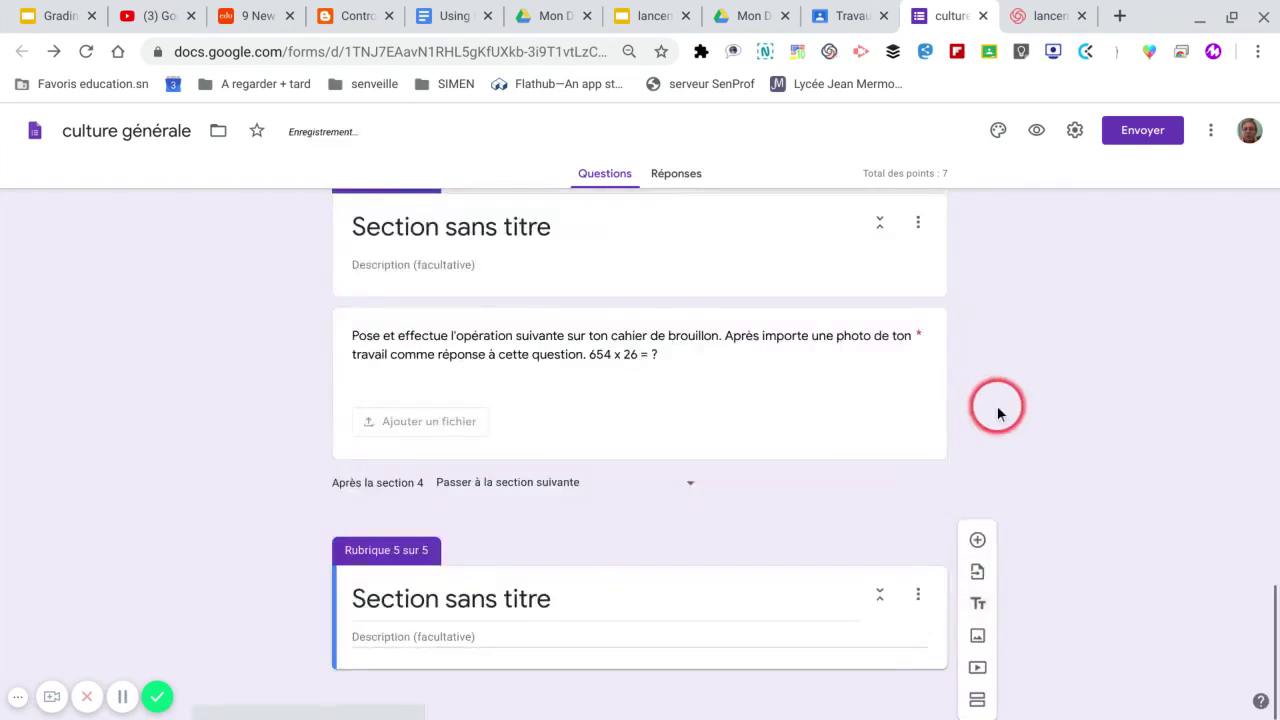
{"action": "left_click", "coordinate": [977, 541]}
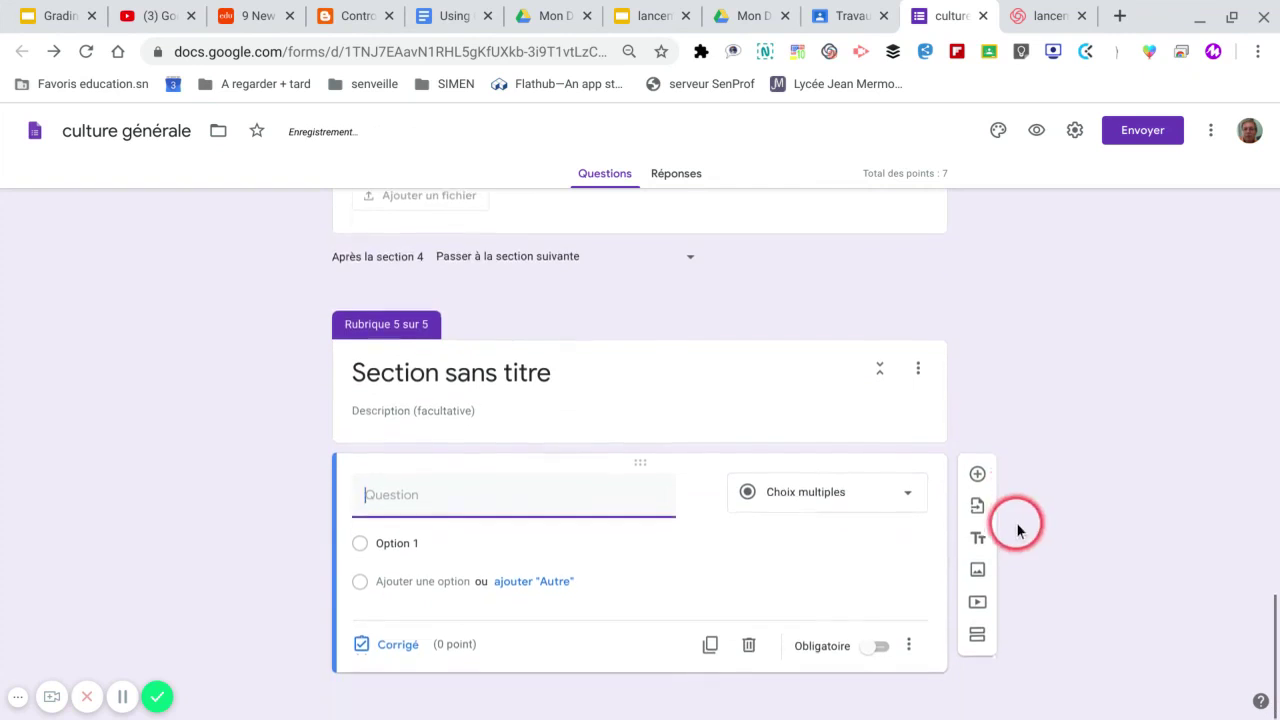
{"action": "left_click", "coordinate": [903, 492]}
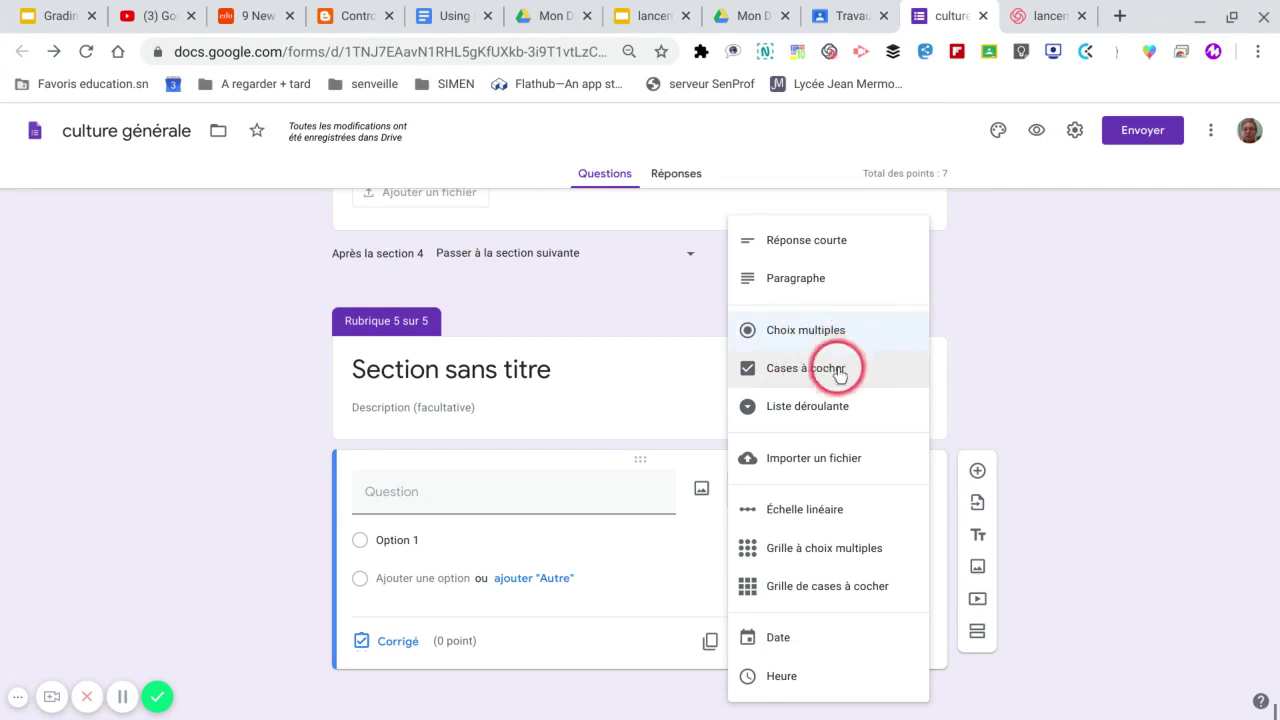
{"action": "left_click", "coordinate": [845, 591]}
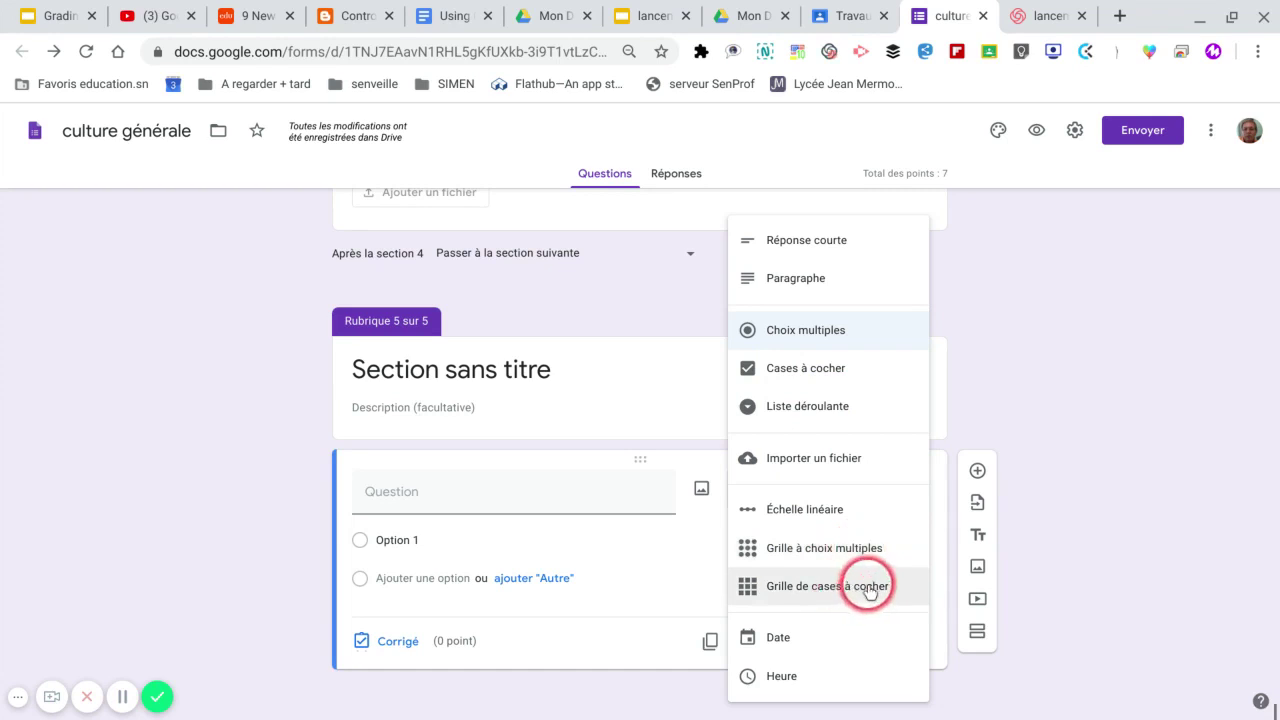
{"action": "left_click", "coordinate": [839, 558]}
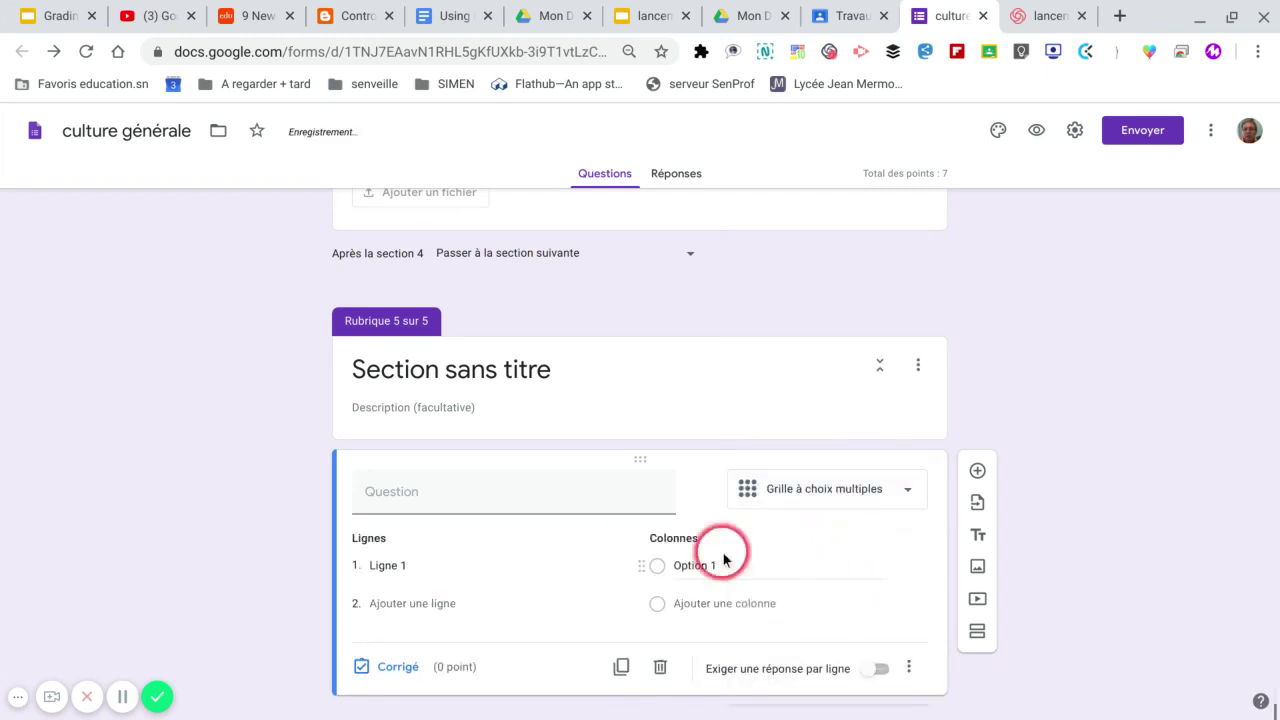
Step: Fill the grid with rows Bordeaux, Paris, Lyon, Angers and columns Le Rhône, La Seine, La Garonne, La Loire
{"action": "left_click_drag", "start_coordinate": [372, 563], "coordinate": [462, 563]}
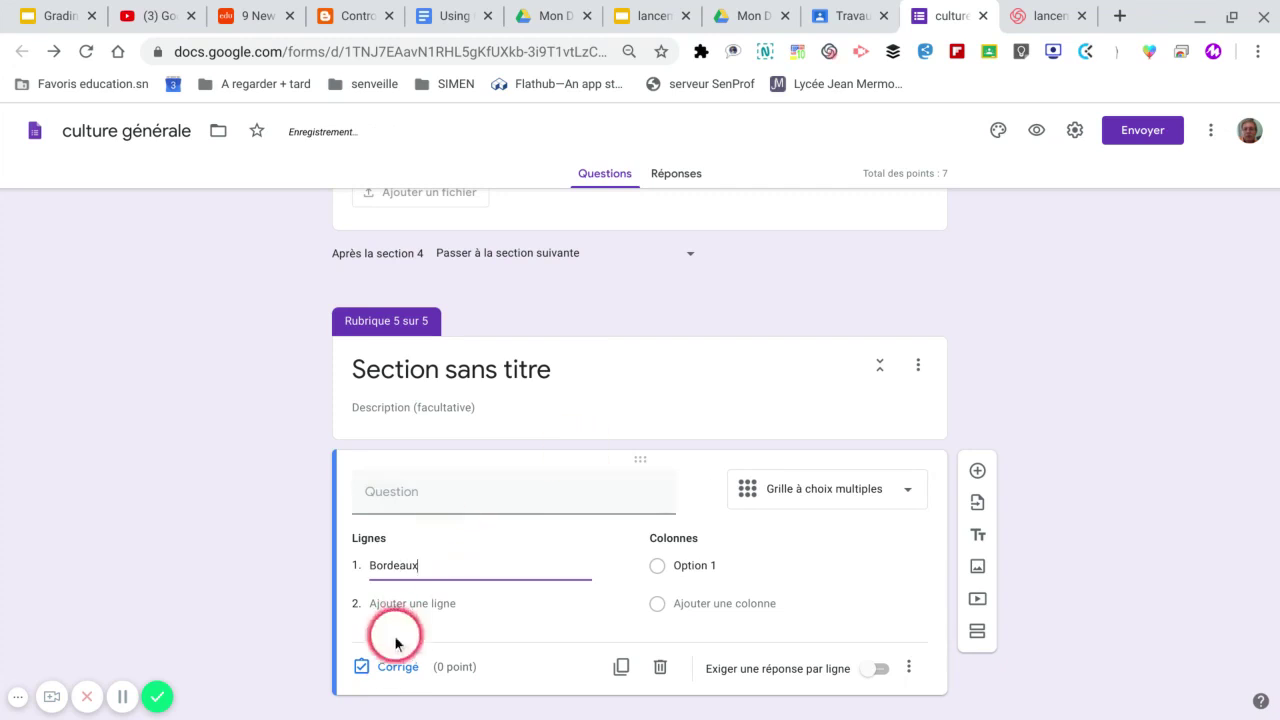
{"action": "left_click", "coordinate": [434, 603]}
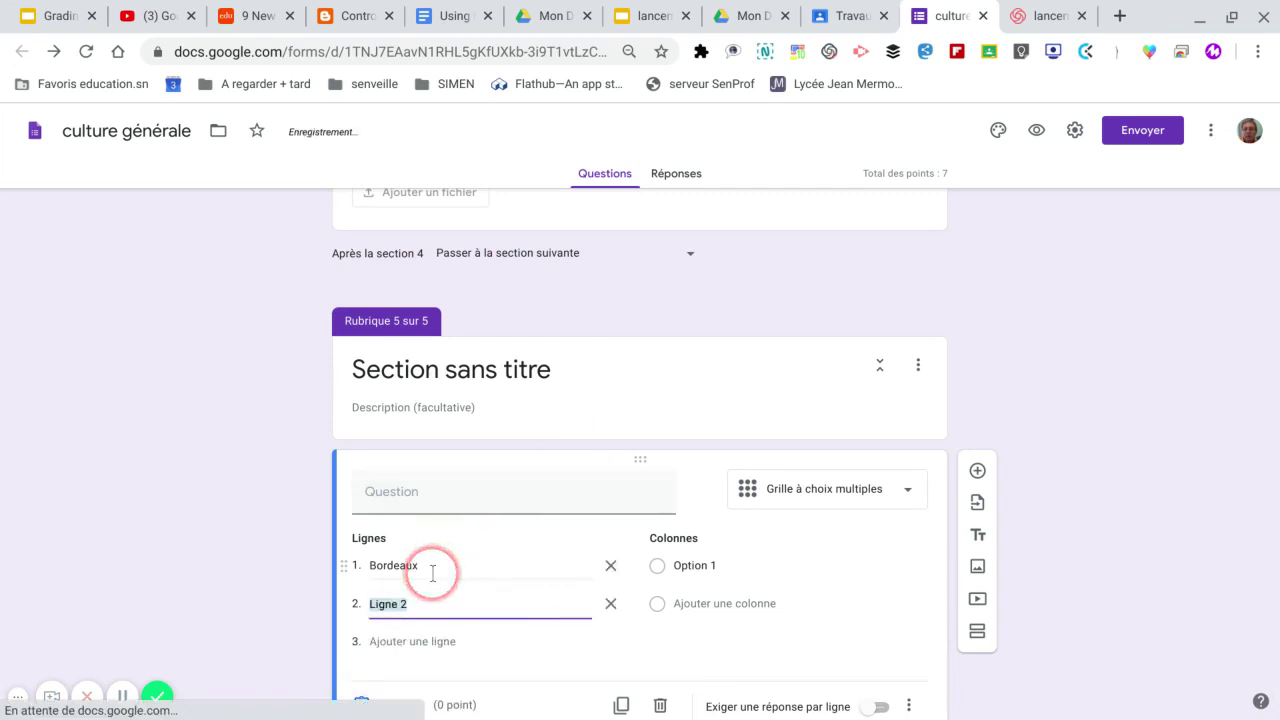
{"action": "type", "text": "Paris"}
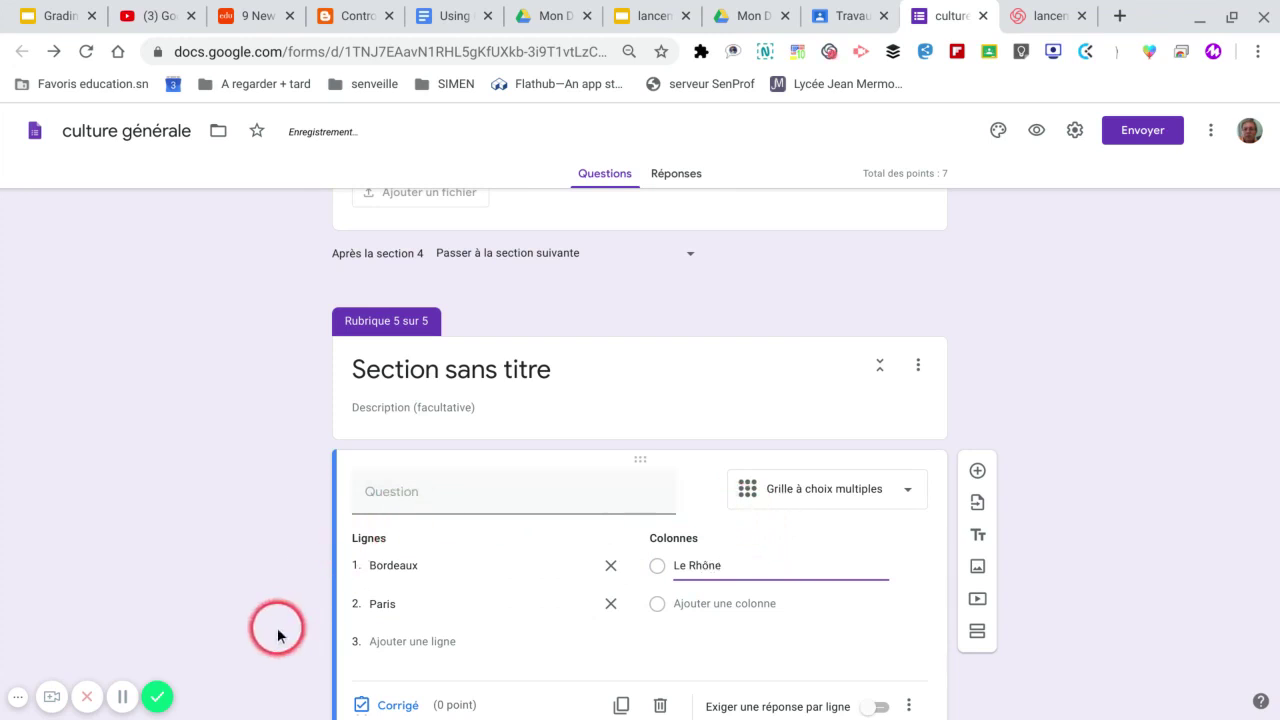
{"action": "left_click", "coordinate": [122, 700]}
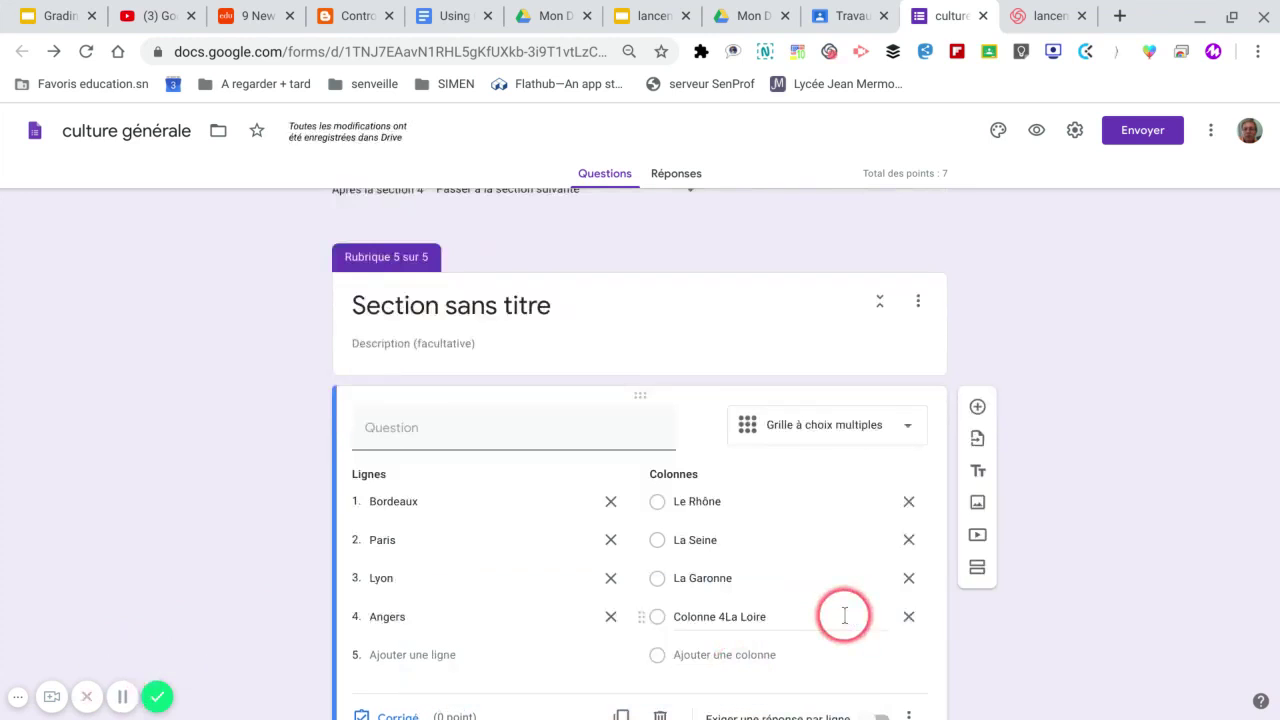
{"action": "left_click", "coordinate": [727, 617]}
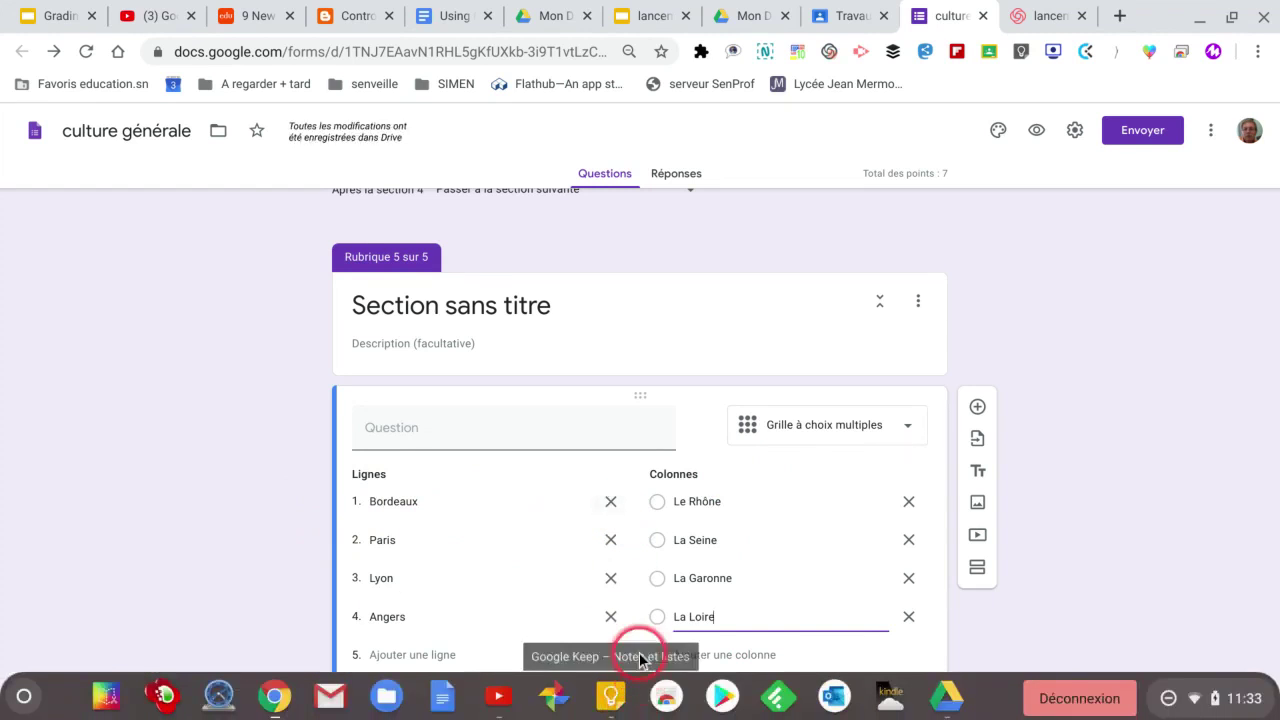
Step: Copy "Dans quelle ville passe quel fleuve?" from the Keep note into the grid question's title
{"action": "left_click", "coordinate": [610, 697]}
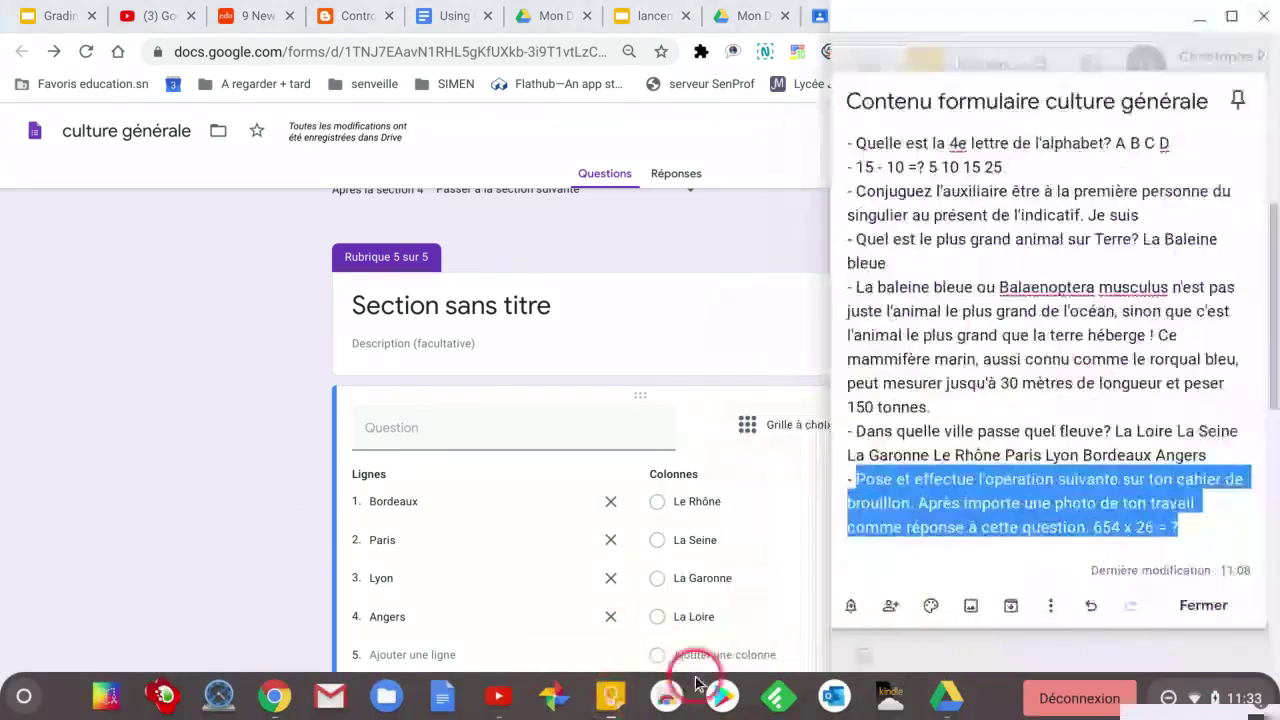
{"action": "left_click", "coordinate": [889, 440]}
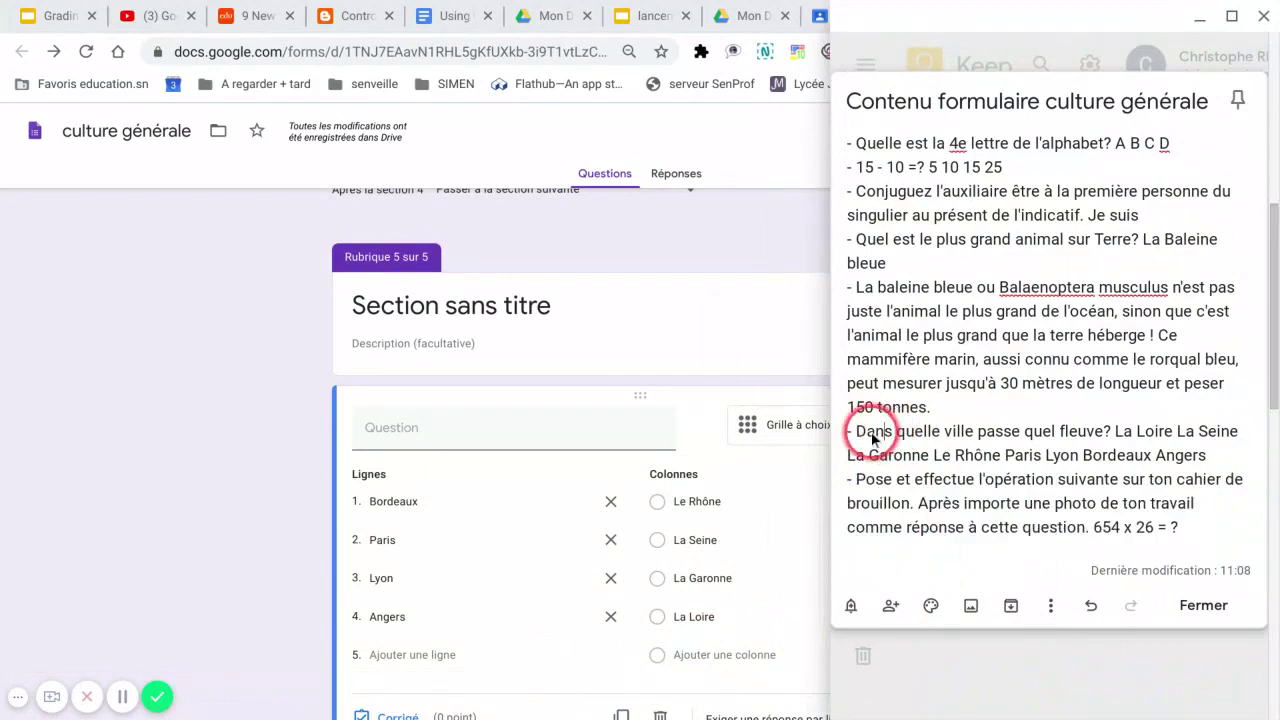
{"action": "left_click_drag", "start_coordinate": [857, 432], "coordinate": [1107, 432]}
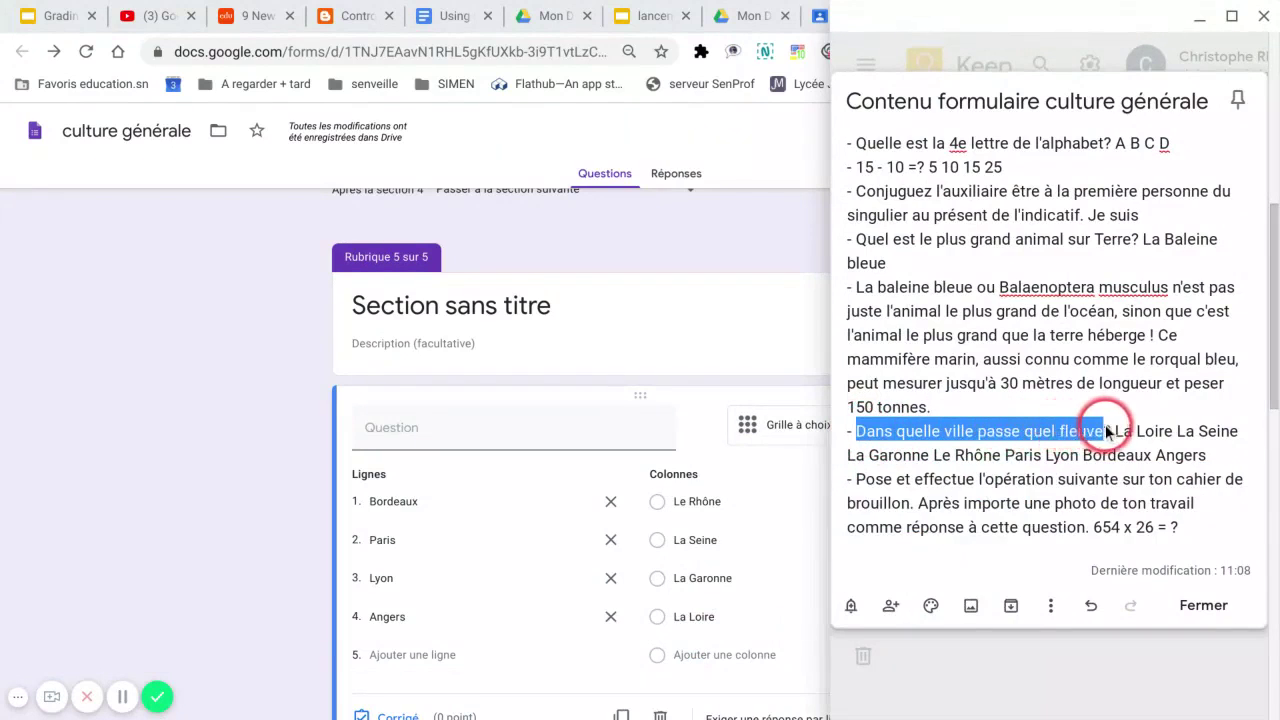
{"action": "left_click", "coordinate": [424, 430]}
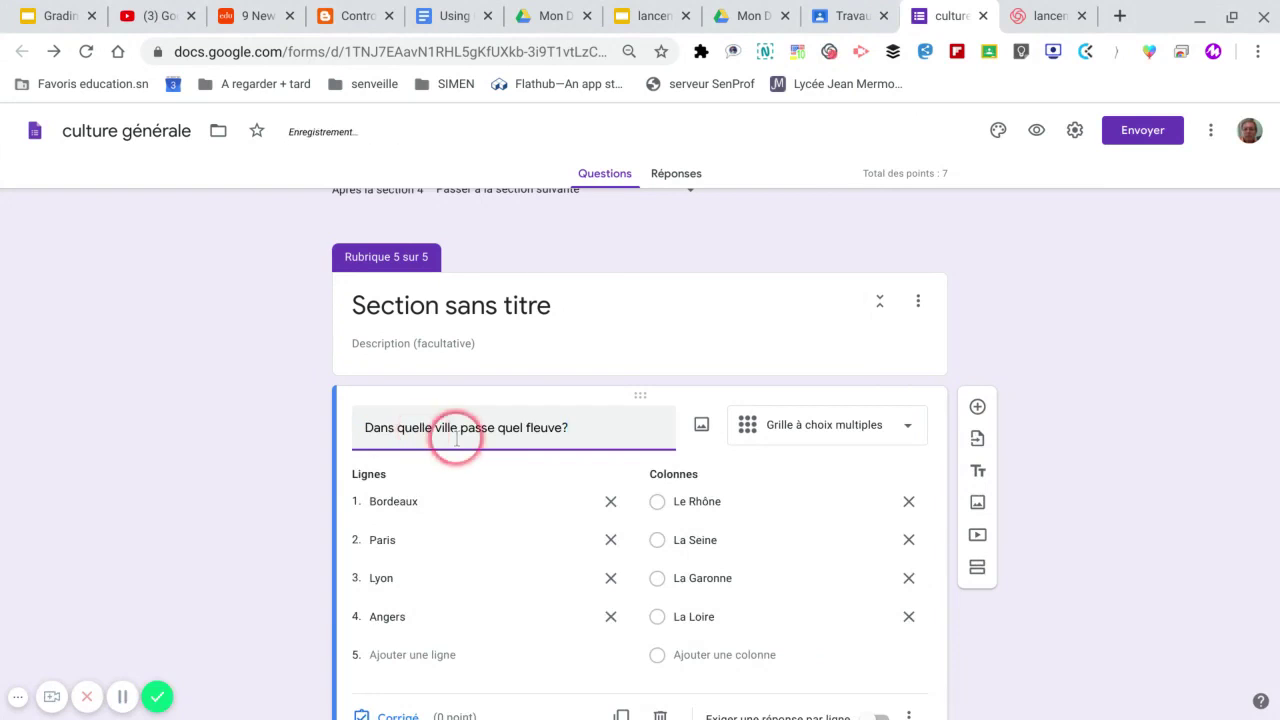
Step: In the grid question's answer key, match Bordeaux with La Garonne, Paris with La Seine, Lyon with Le Rhône and Angers with La Loire
{"action": "scroll", "coordinate": [460, 440], "scroll_direction": "down", "scroll_amount": 1}
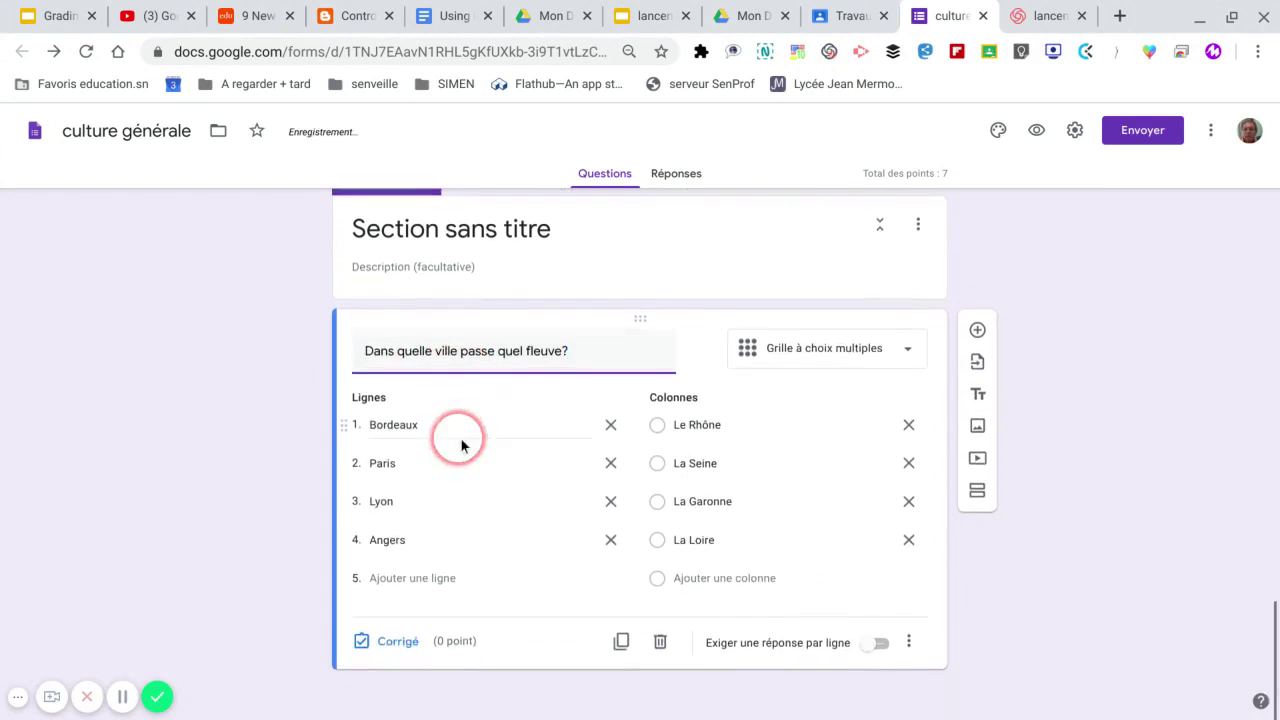
{"action": "left_click", "coordinate": [393, 643]}
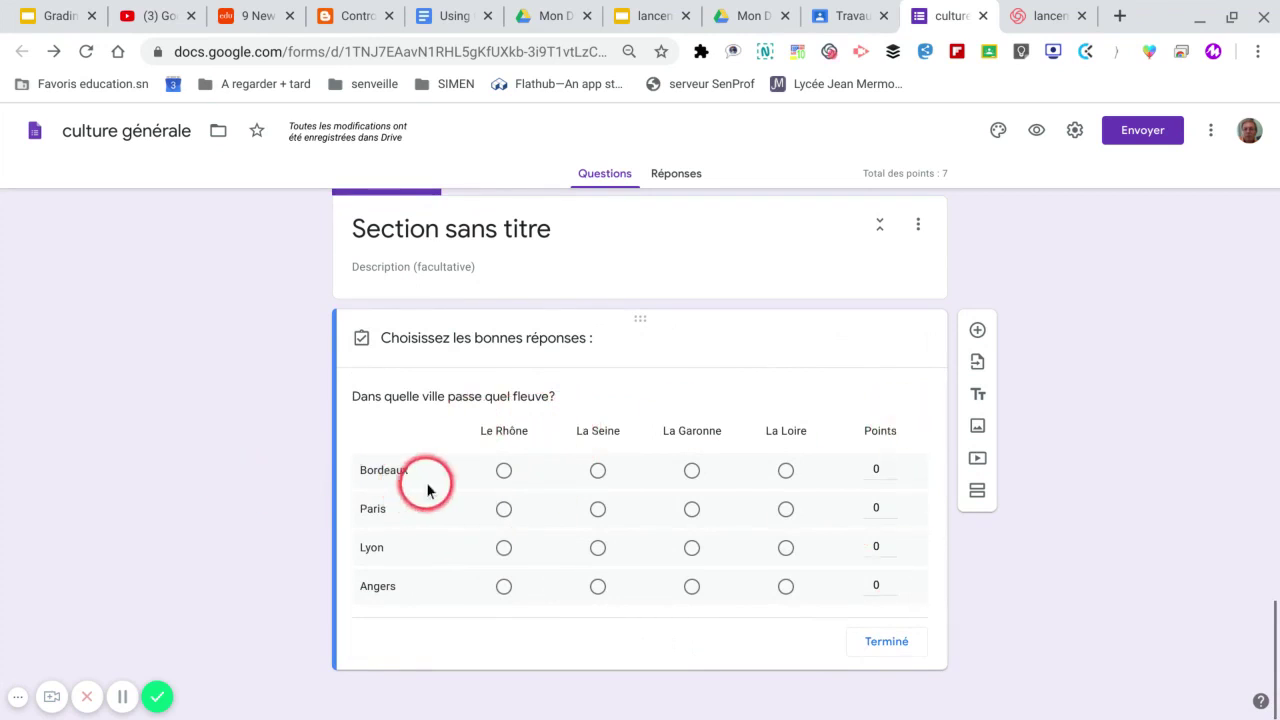
{"action": "left_click", "coordinate": [691, 472]}
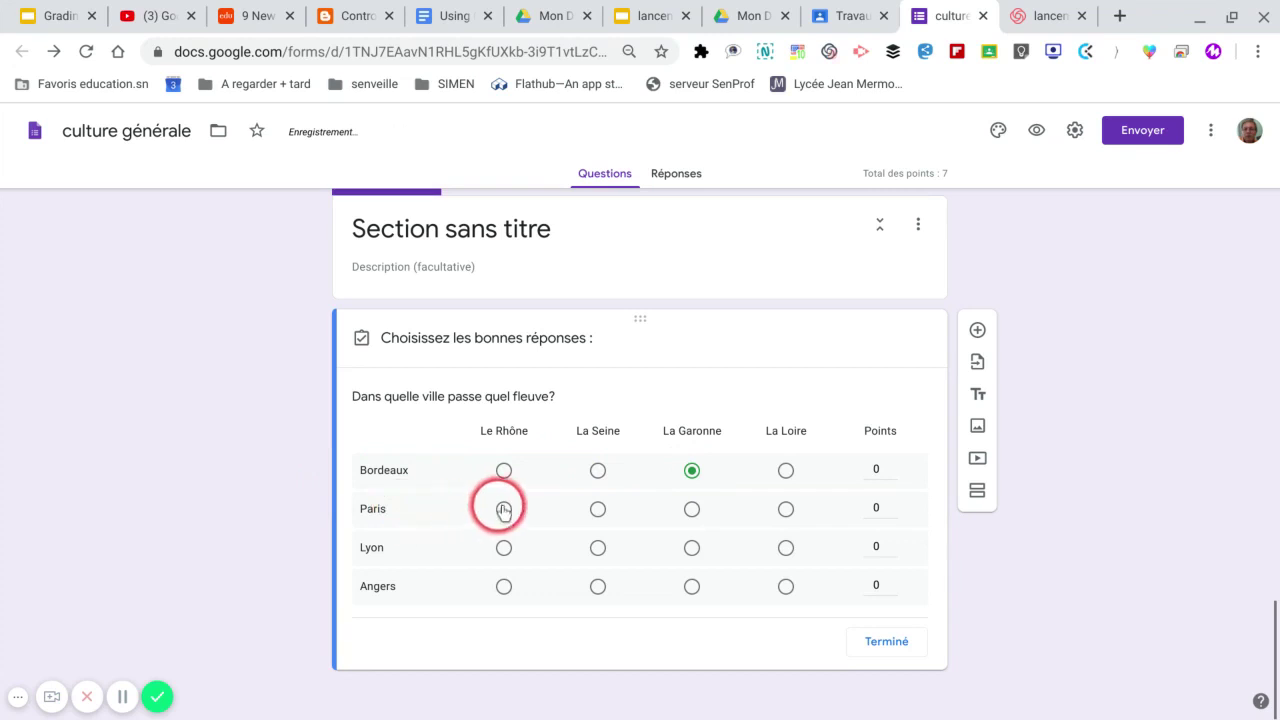
{"action": "left_click", "coordinate": [596, 510]}
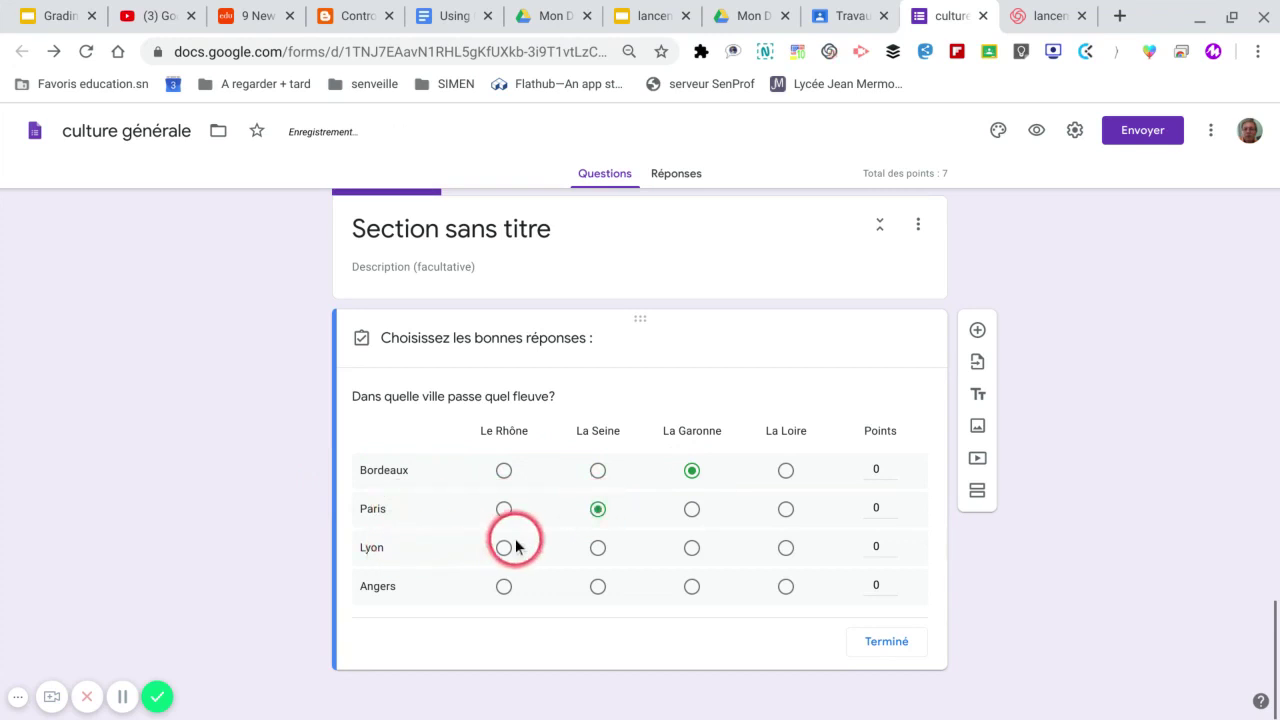
{"action": "left_click", "coordinate": [504, 548]}
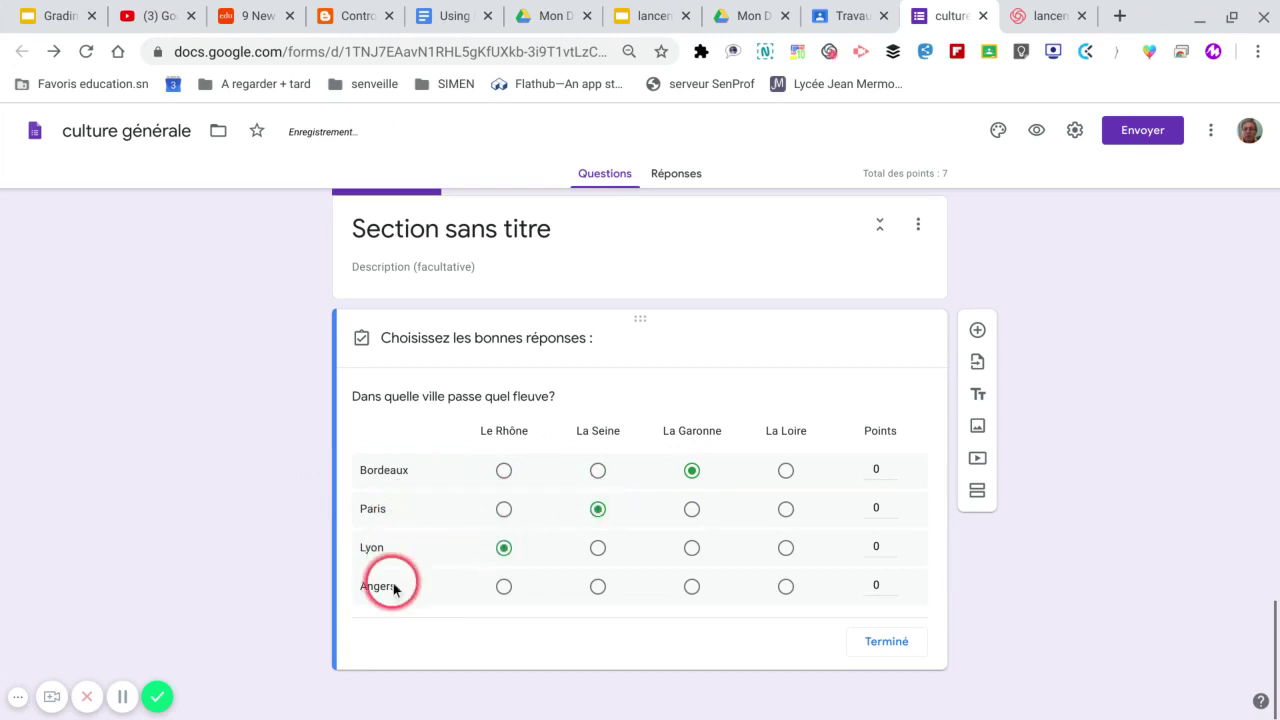
{"action": "left_click", "coordinate": [785, 588]}
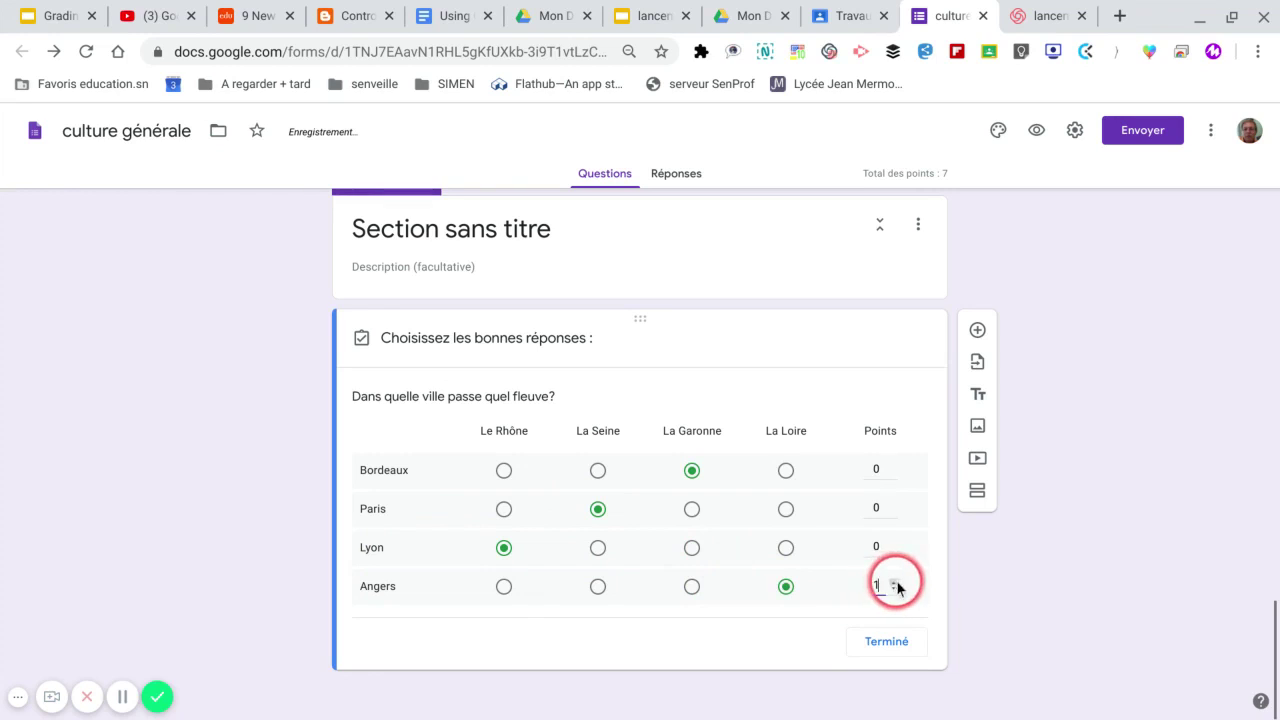
Step: Award 1 point to each row of the grid's answer key and require a response in each row
{"action": "left_click", "coordinate": [894, 507]}
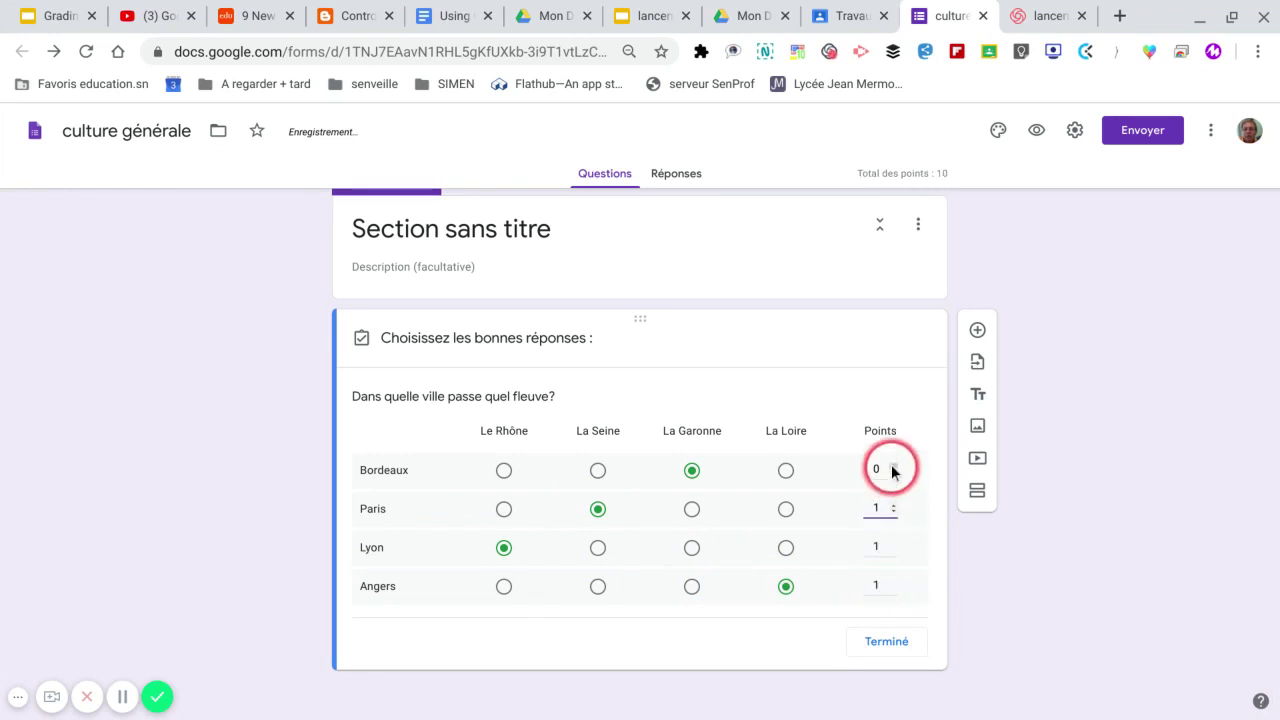
{"action": "left_click", "coordinate": [881, 641]}
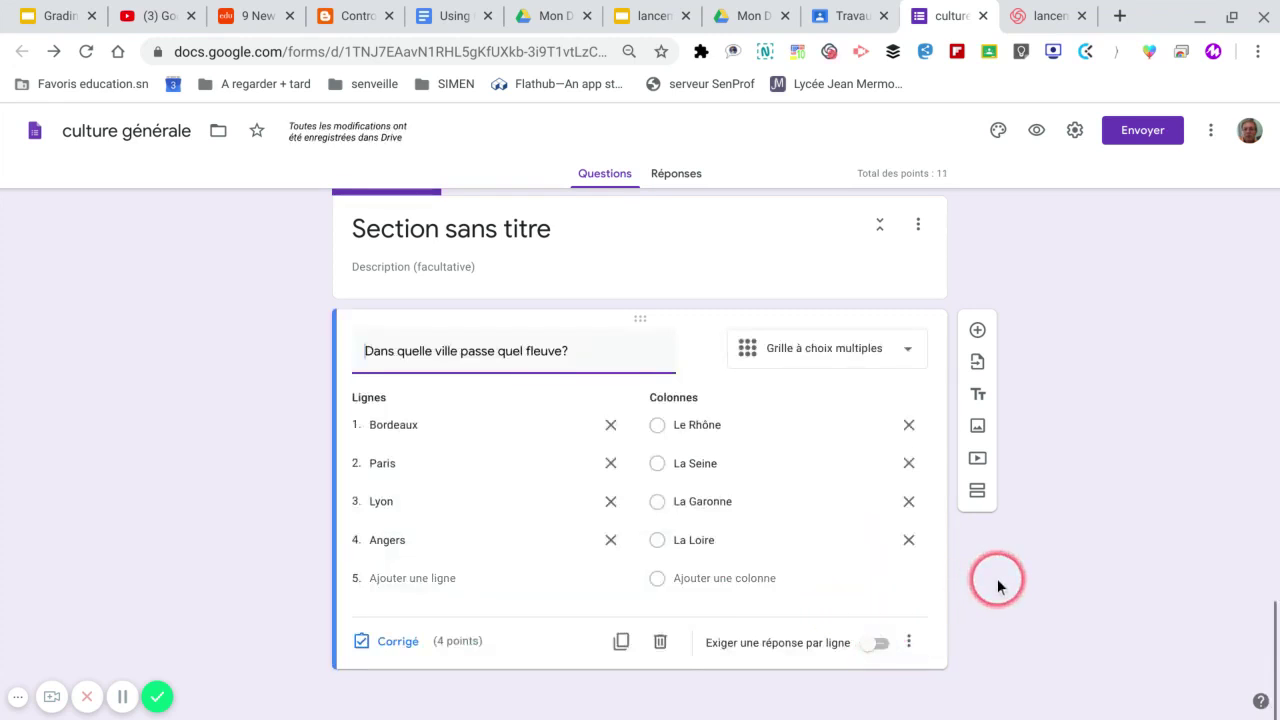
{"action": "left_click", "coordinate": [882, 644]}
Step: Preview the form, fill in Prénom with "xx" and Nom with "tr", and continue to the second section
{"action": "scroll", "coordinate": [1100, 390], "scroll_direction": "up", "scroll_amount": 5}
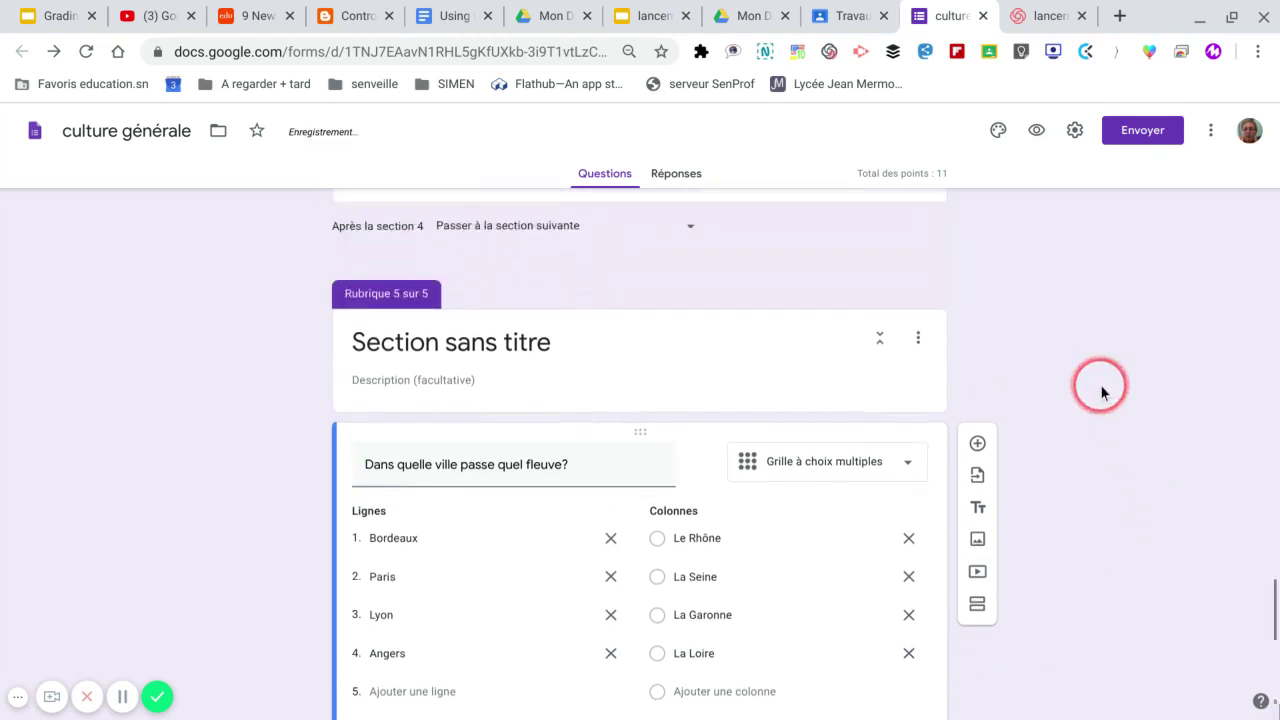
{"action": "scroll", "coordinate": [1100, 390], "scroll_direction": "up", "scroll_amount": 15}
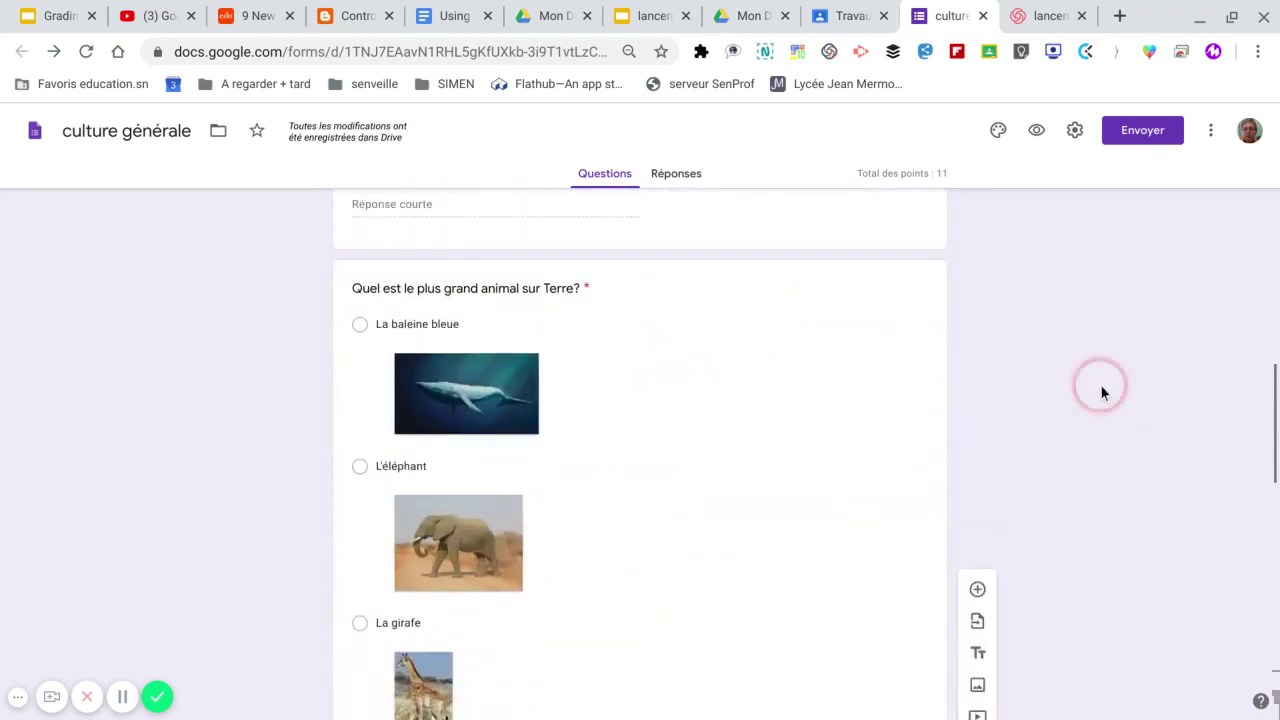
{"action": "scroll", "coordinate": [1010, 378], "scroll_direction": "up", "scroll_amount": 5}
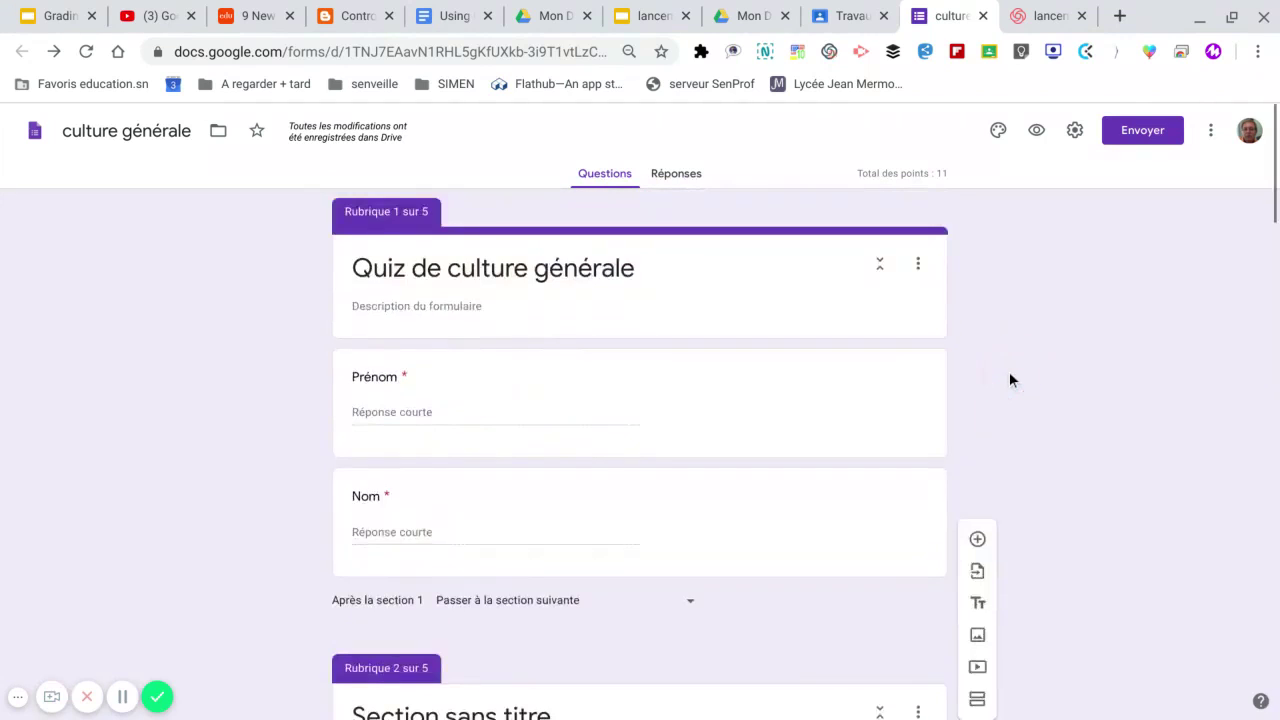
{"action": "scroll", "coordinate": [1010, 378], "scroll_direction": "down", "scroll_amount": 10}
{"action": "scroll", "coordinate": [1009, 380], "scroll_direction": "down", "scroll_amount": 5}
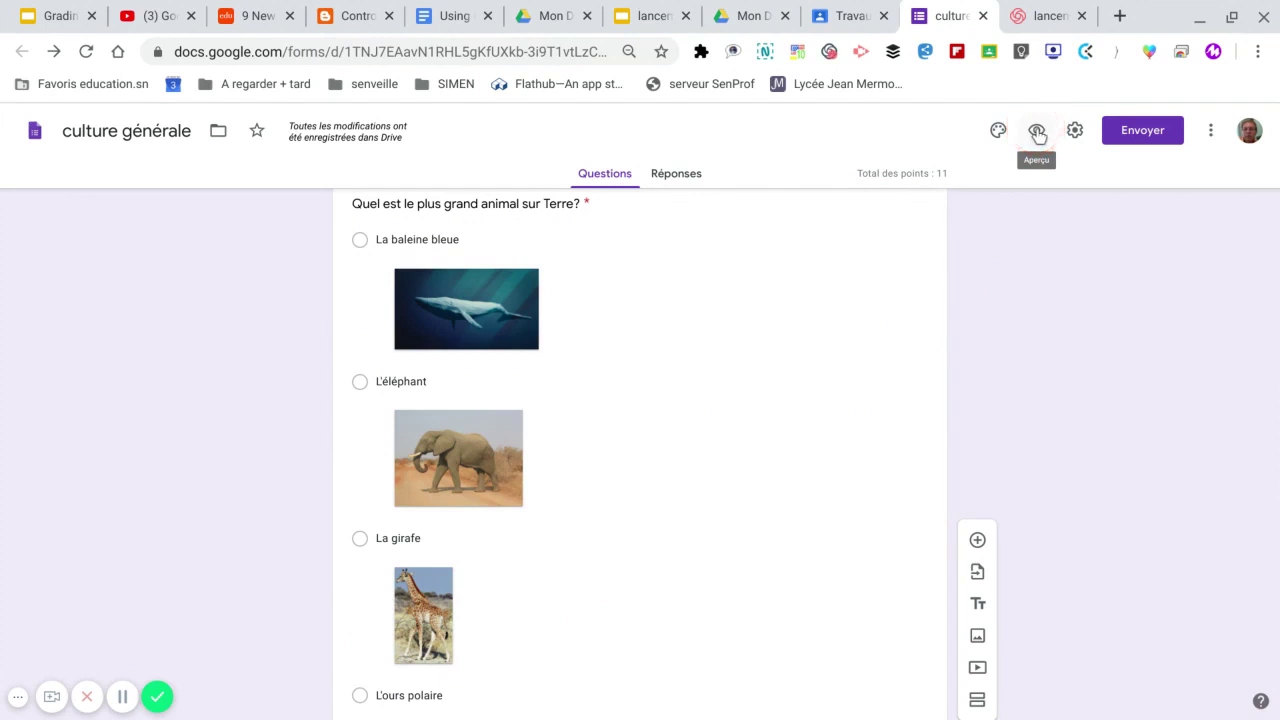
{"action": "left_click", "coordinate": [1037, 132]}
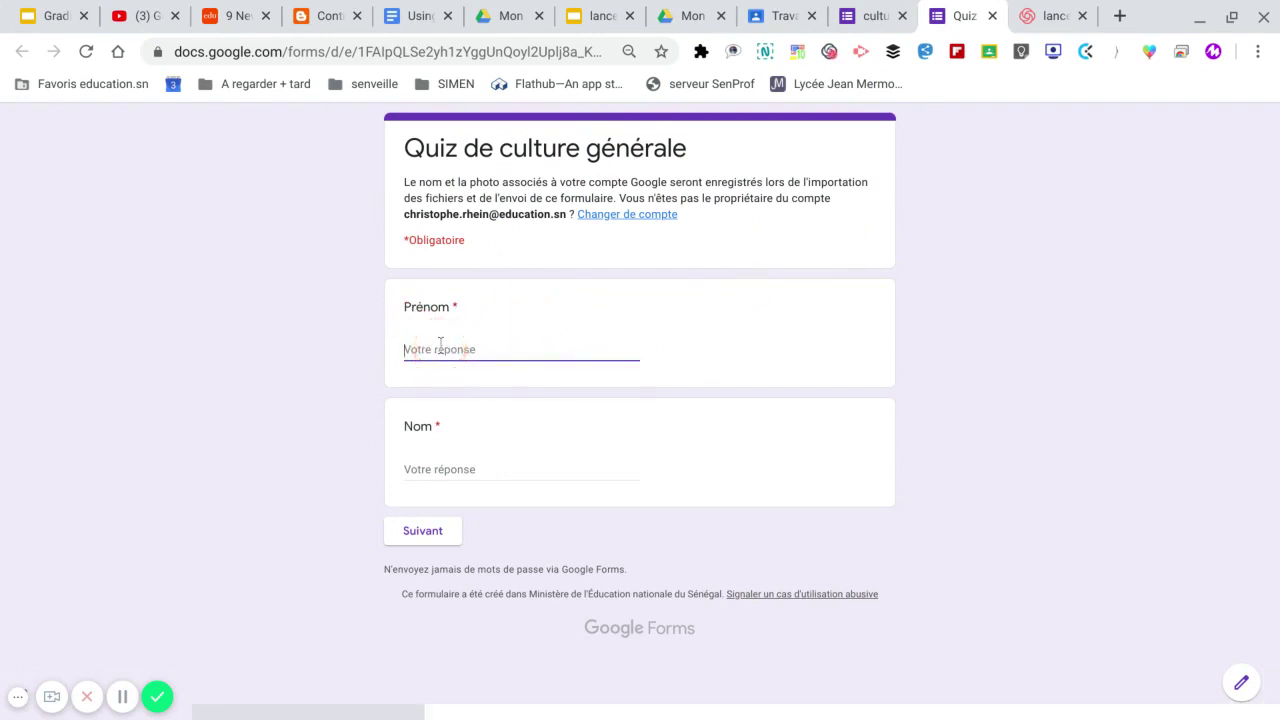
{"action": "left_click", "coordinate": [428, 538]}
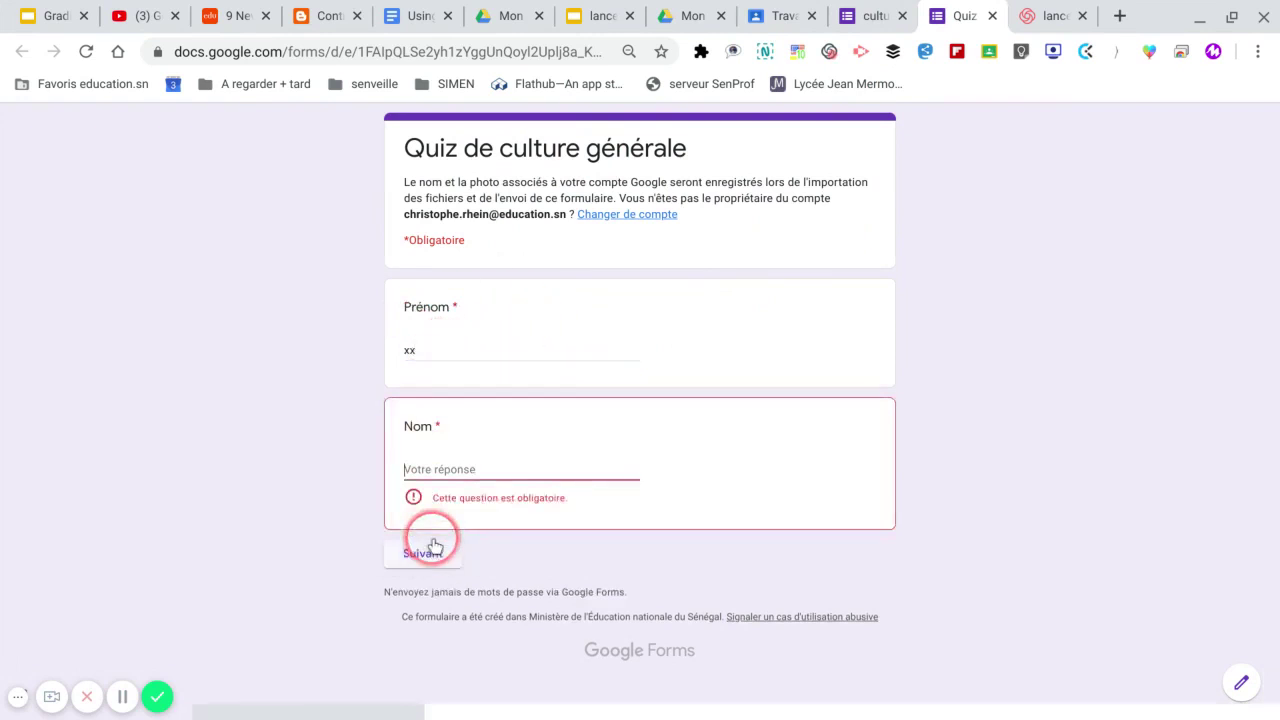
{"action": "left_click", "coordinate": [437, 468]}
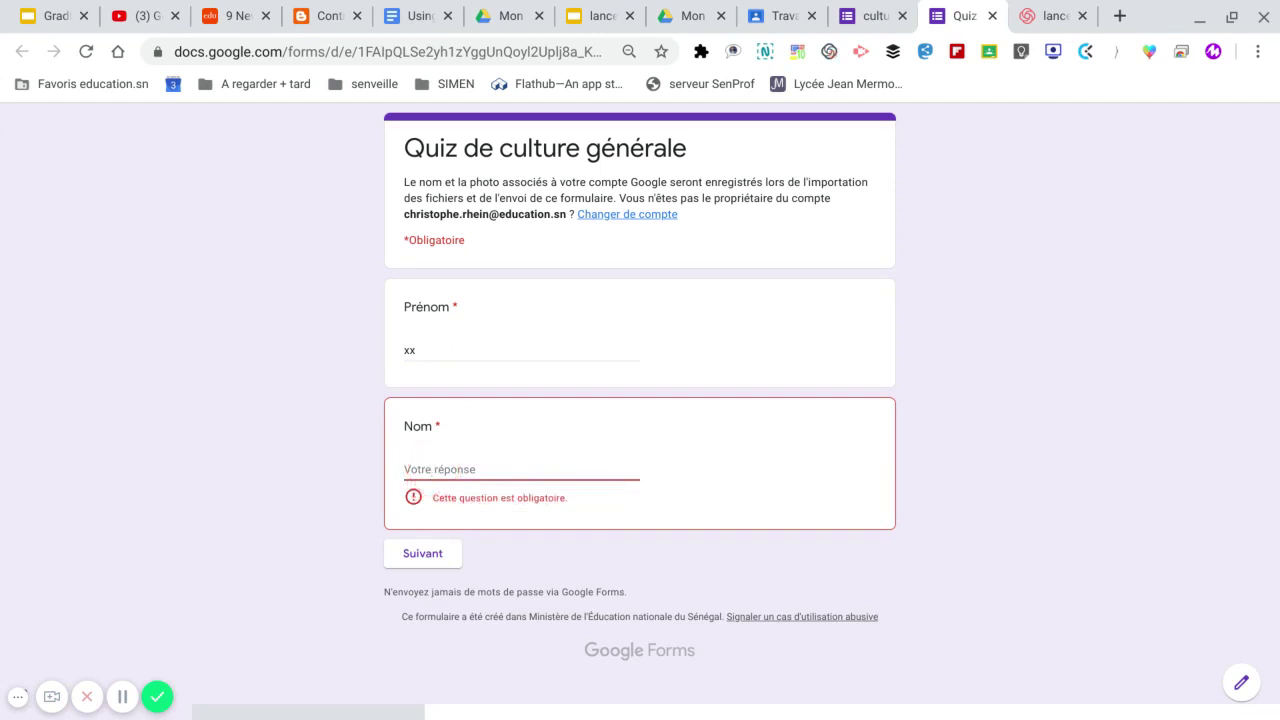
{"action": "type", "text": "tr"}
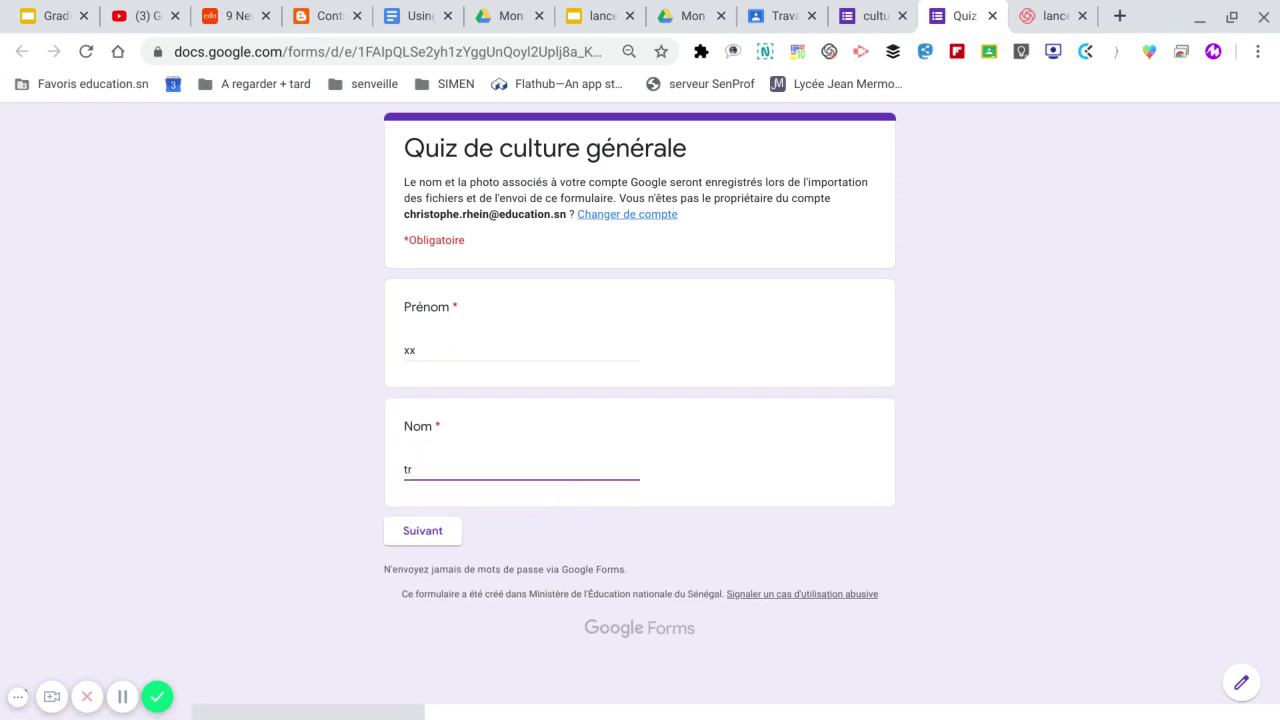
{"action": "left_click", "coordinate": [423, 530]}
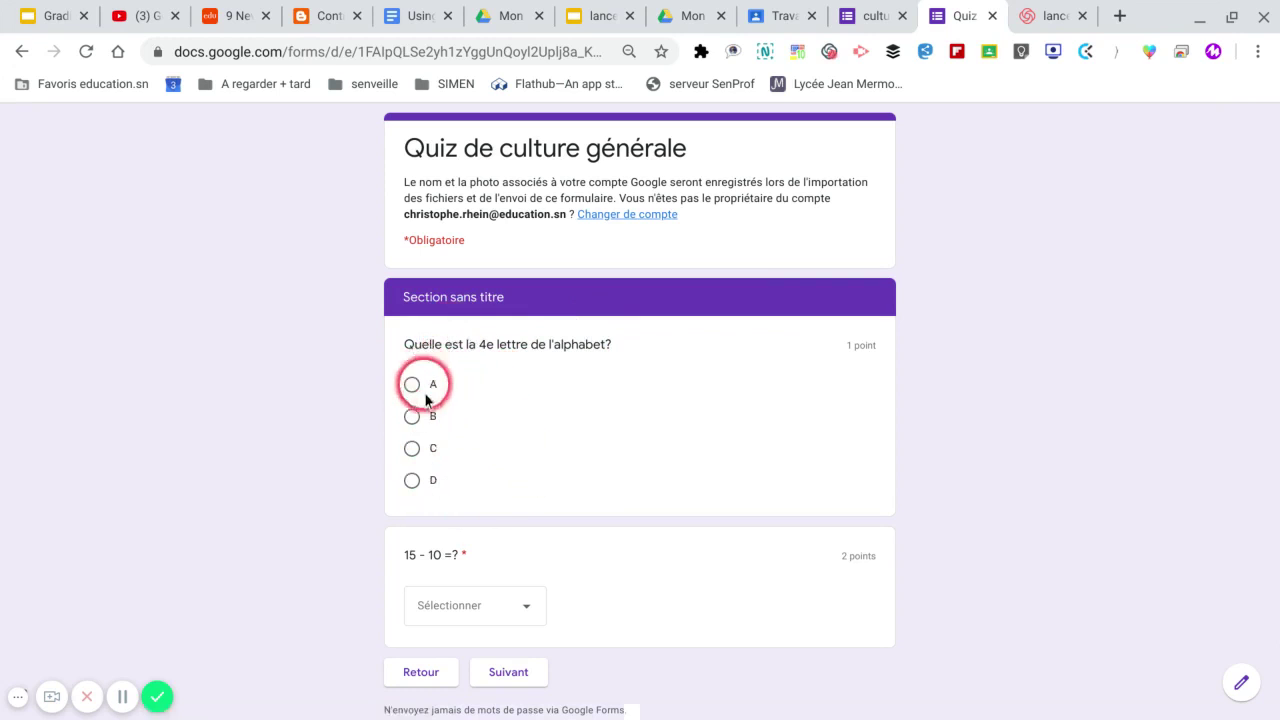
Step: Answer D for the alphabet question and 5 for the subtraction, and continue to the third section
{"action": "left_click", "coordinate": [413, 480]}
{"action": "left_click", "coordinate": [502, 606]}
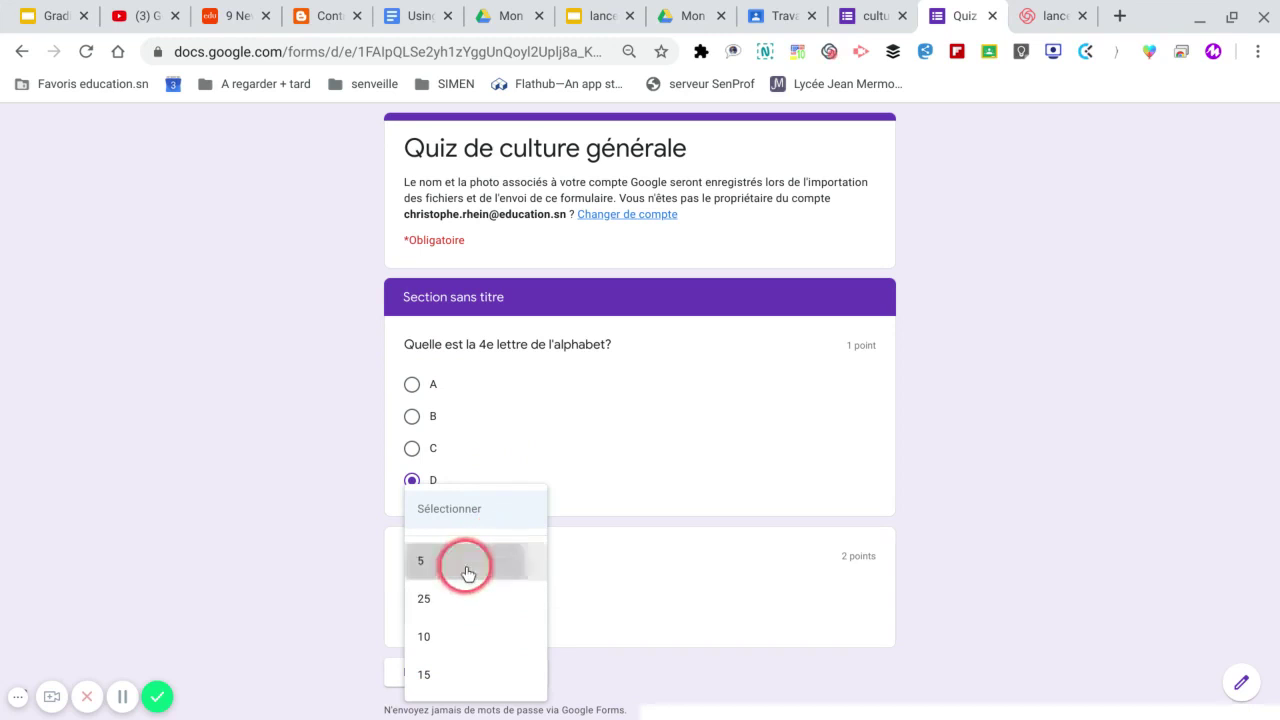
{"action": "left_click", "coordinate": [466, 562]}
{"action": "left_click", "coordinate": [528, 672]}
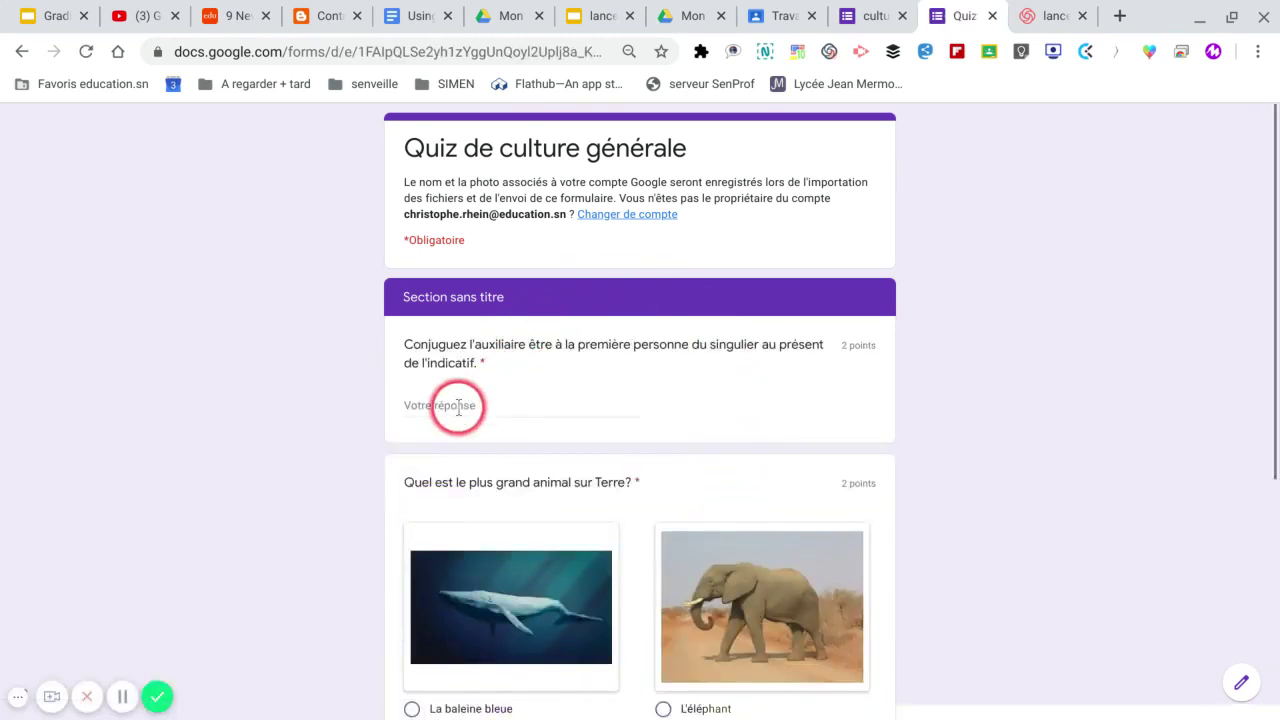
Step: Answer "Je suis" for the conjugation and La baleine bleue for the largest animal, and continue to the fourth section
{"action": "left_click", "coordinate": [493, 404]}
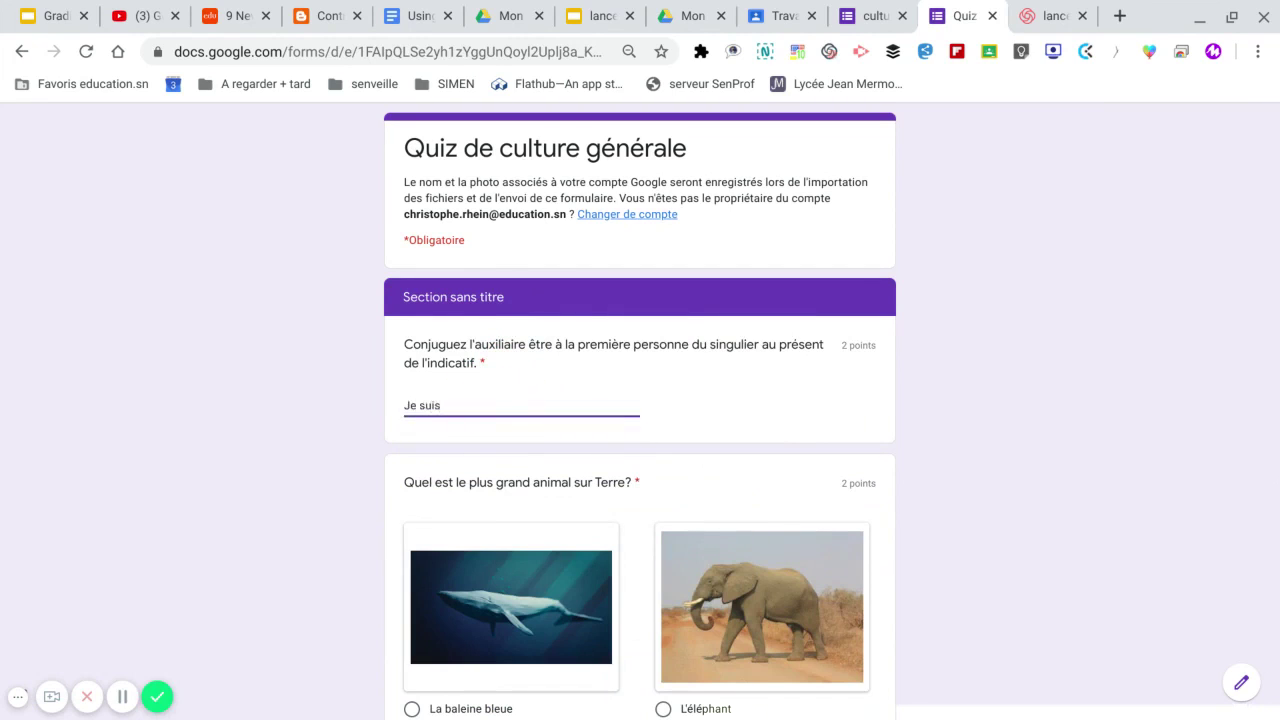
{"action": "scroll", "coordinate": [480, 428], "scroll_direction": "down", "scroll_amount": 4}
{"action": "left_click", "coordinate": [463, 300]}
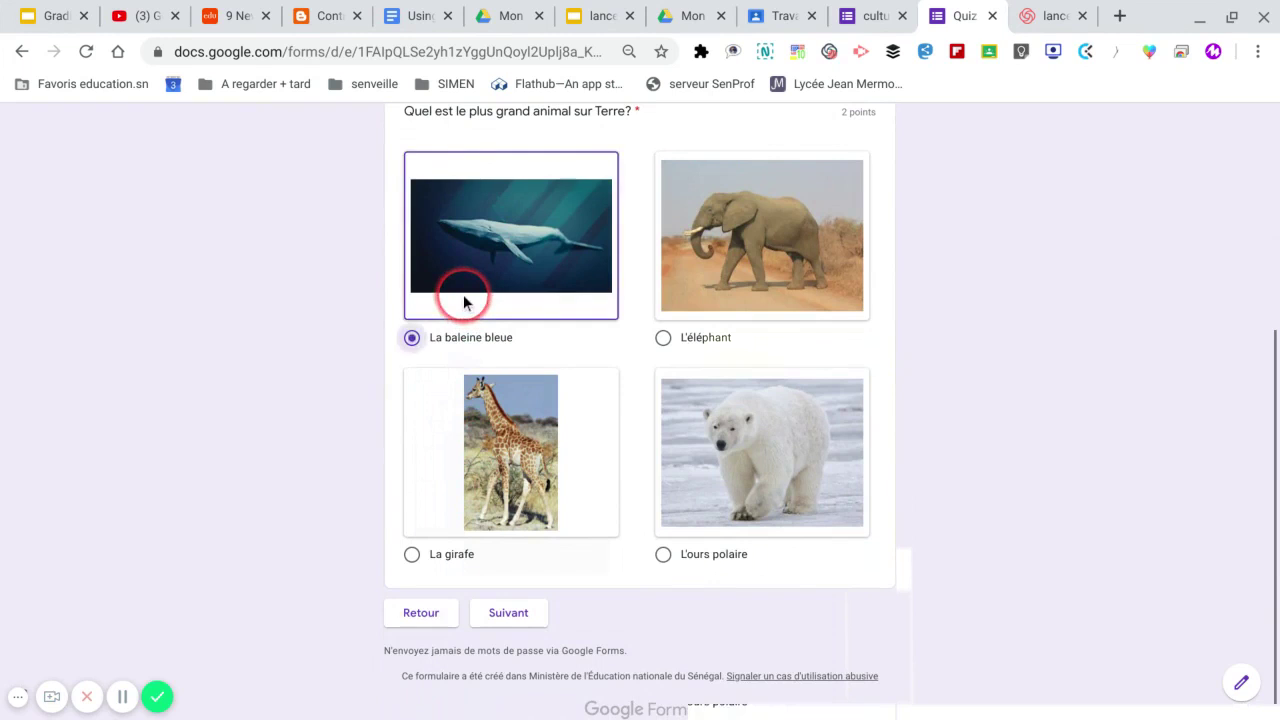
{"action": "left_click", "coordinate": [508, 612]}
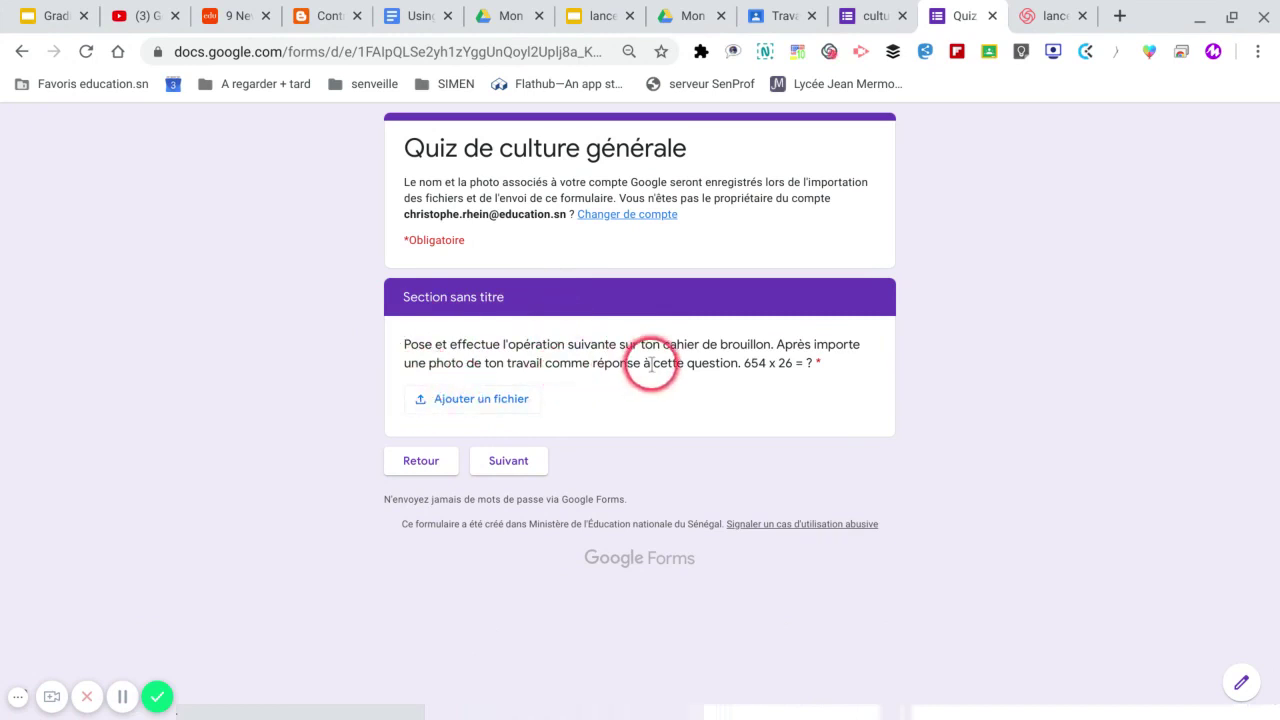
Step: Upload lettre_persane.png from the Téléchargements folder as the file-upload answer and continue to the fifth section
{"action": "left_click", "coordinate": [477, 410]}
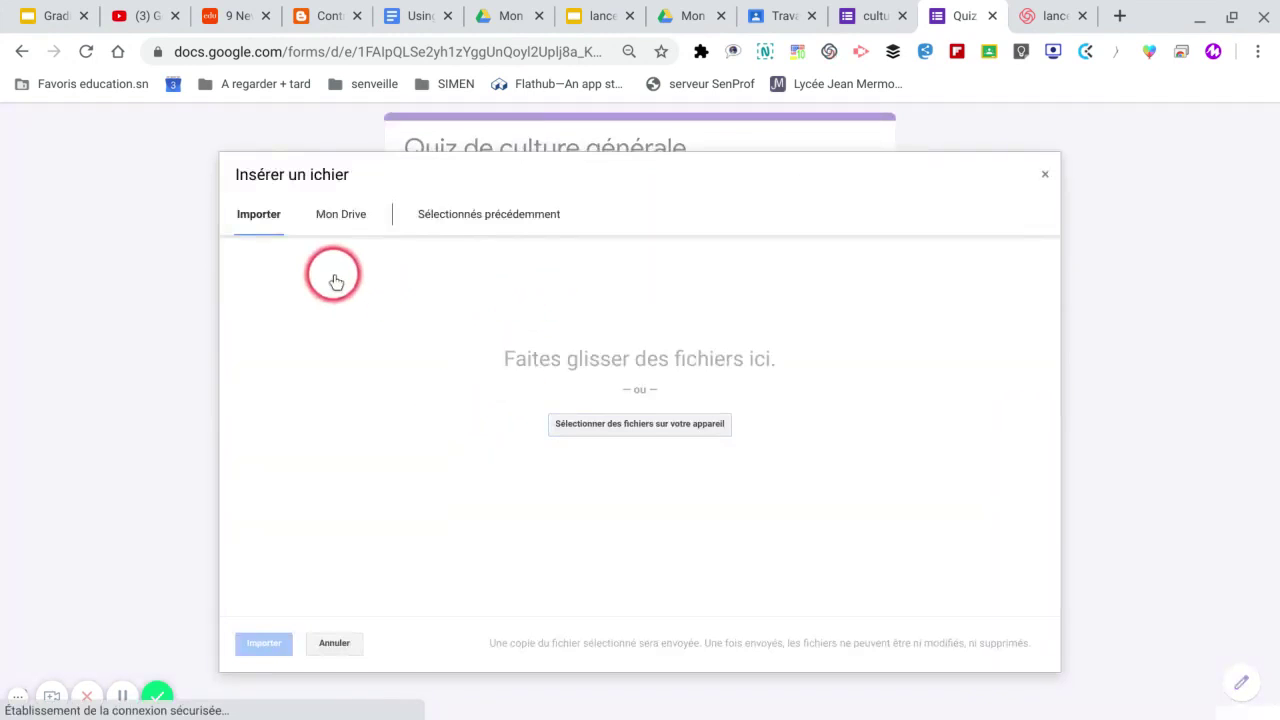
{"action": "left_click", "coordinate": [642, 426]}
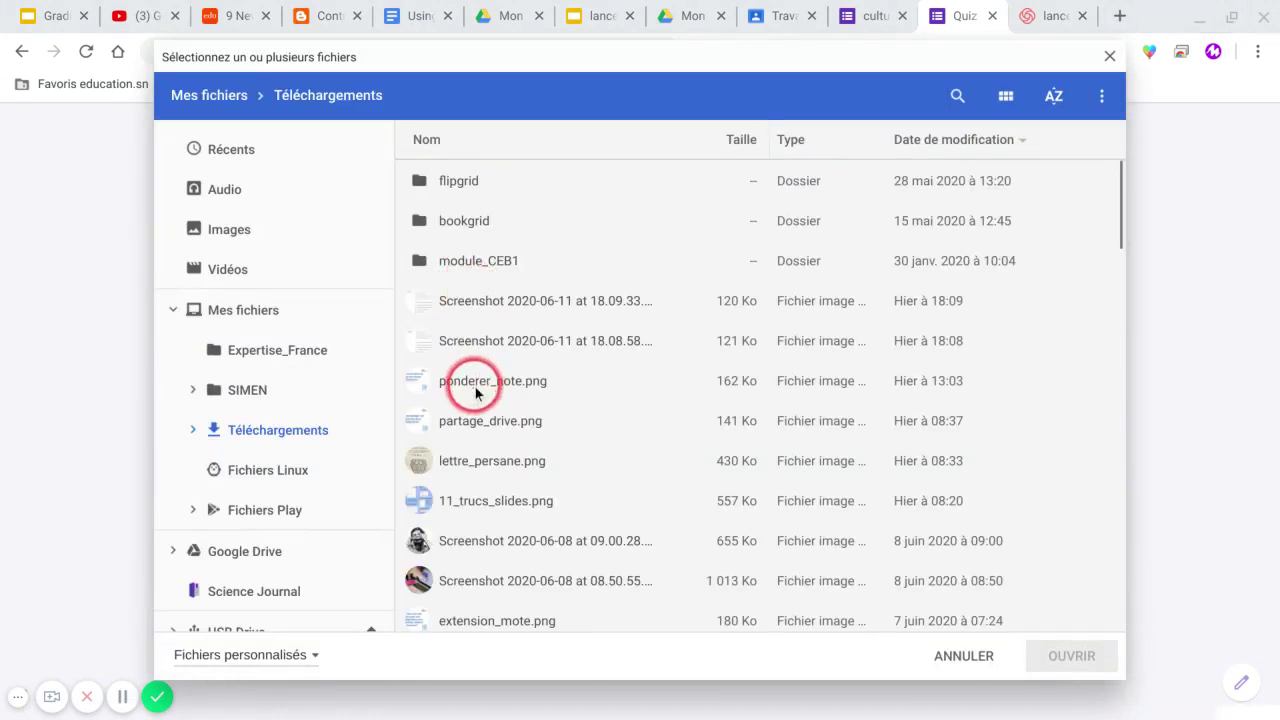
{"action": "left_click", "coordinate": [565, 465]}
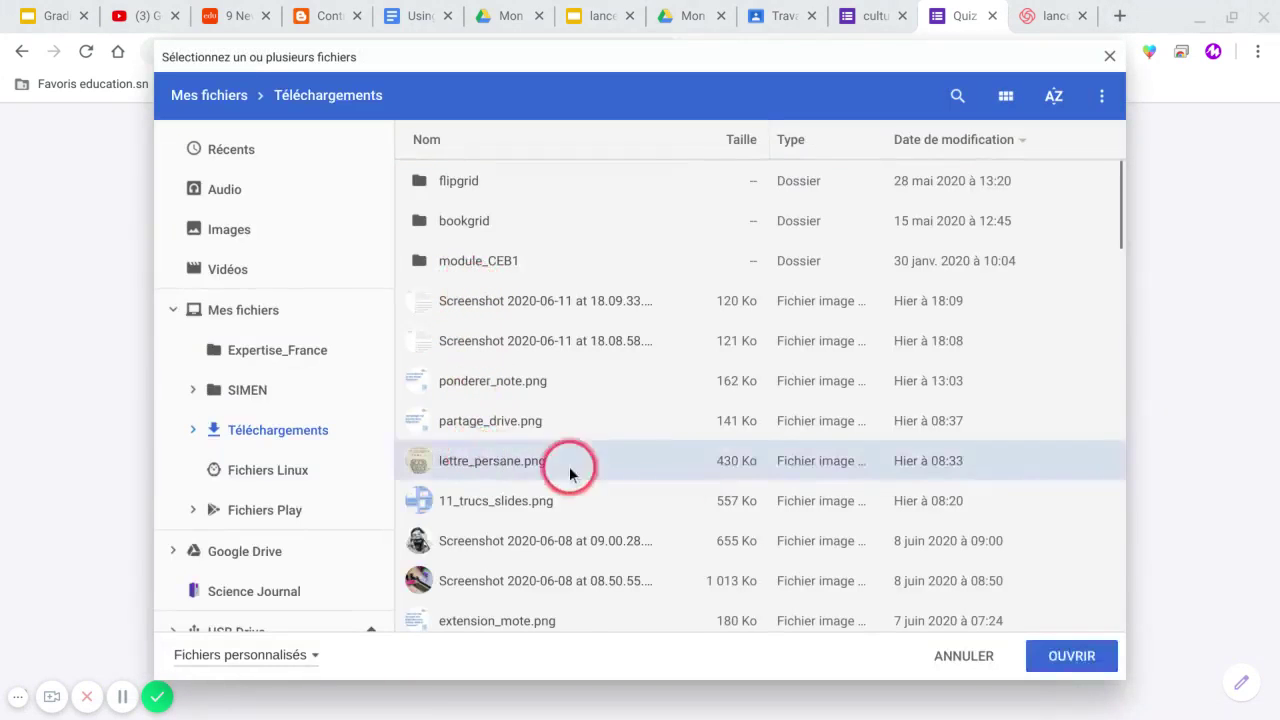
{"action": "left_click", "coordinate": [1072, 655]}
{"action": "left_click", "coordinate": [271, 651]}
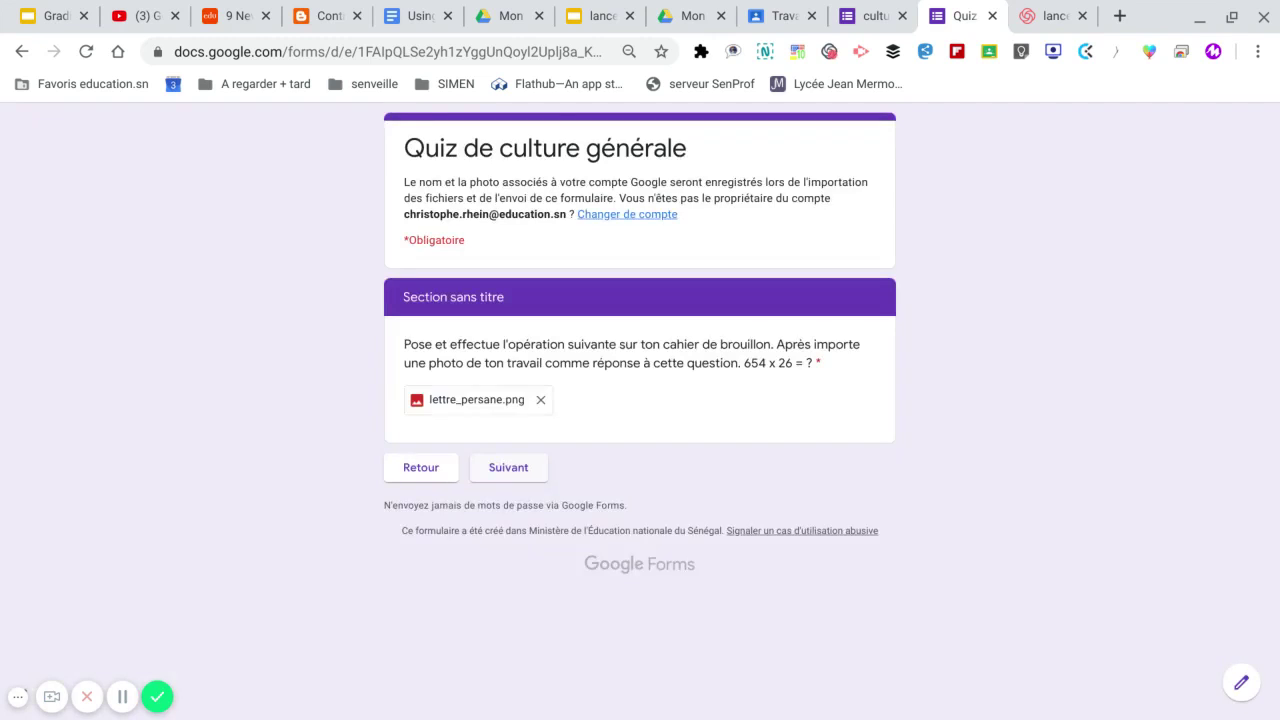
{"action": "left_click", "coordinate": [505, 470]}
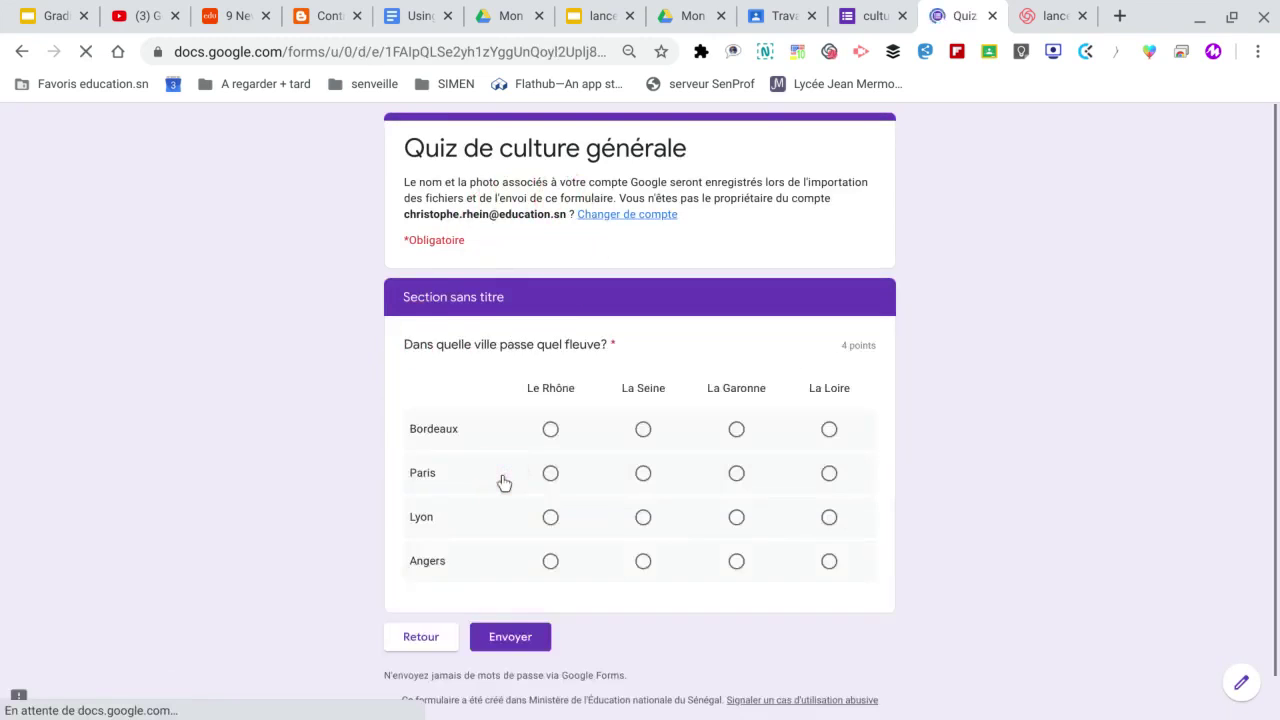
Step: Answer the grid with Bordeaux–Le Rhône, Paris–La Seine, Lyon–La Garonne and Angers–La Loire, and submit the test response
{"action": "left_click", "coordinate": [550, 430]}
{"action": "left_click", "coordinate": [642, 475]}
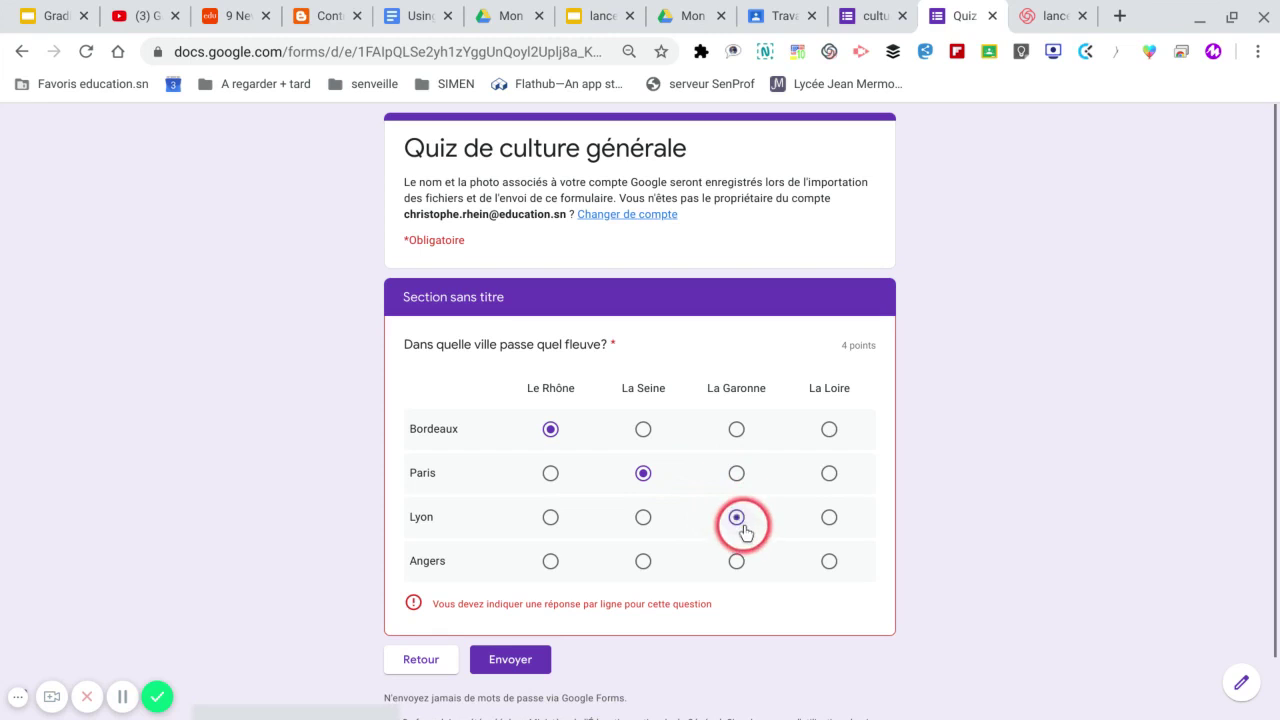
{"action": "left_click", "coordinate": [828, 559]}
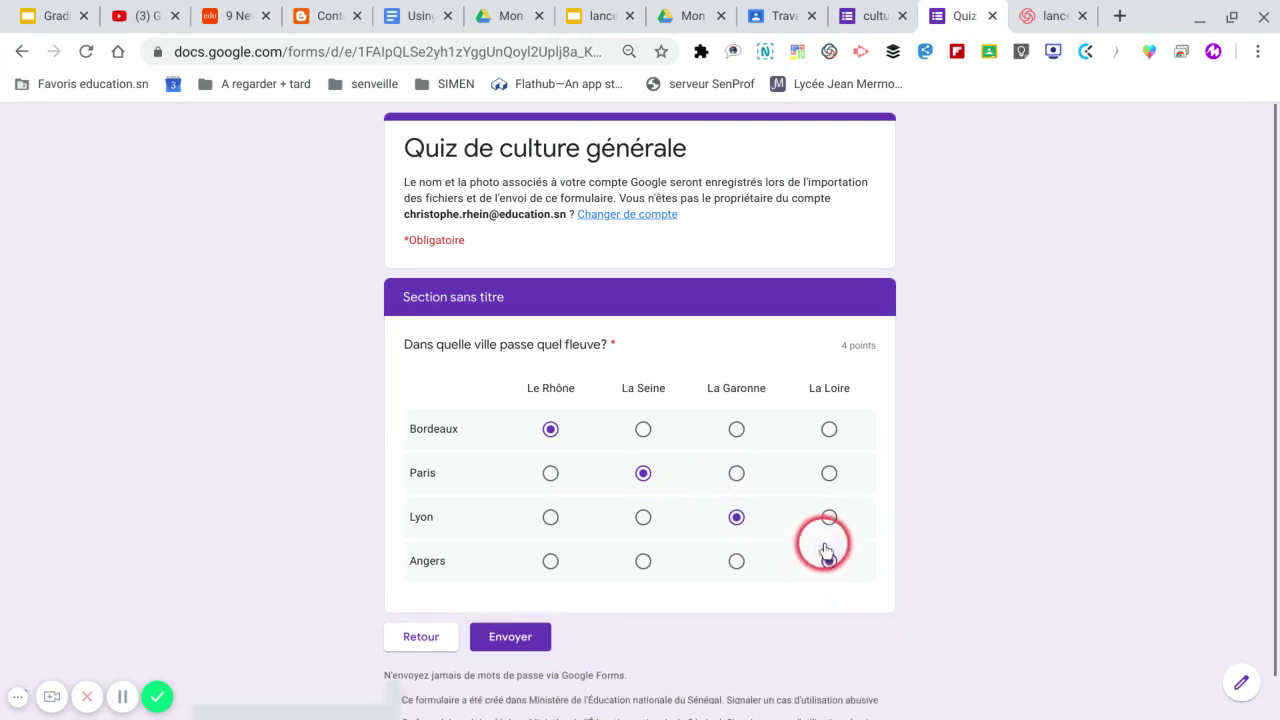
{"action": "left_click", "coordinate": [515, 636]}
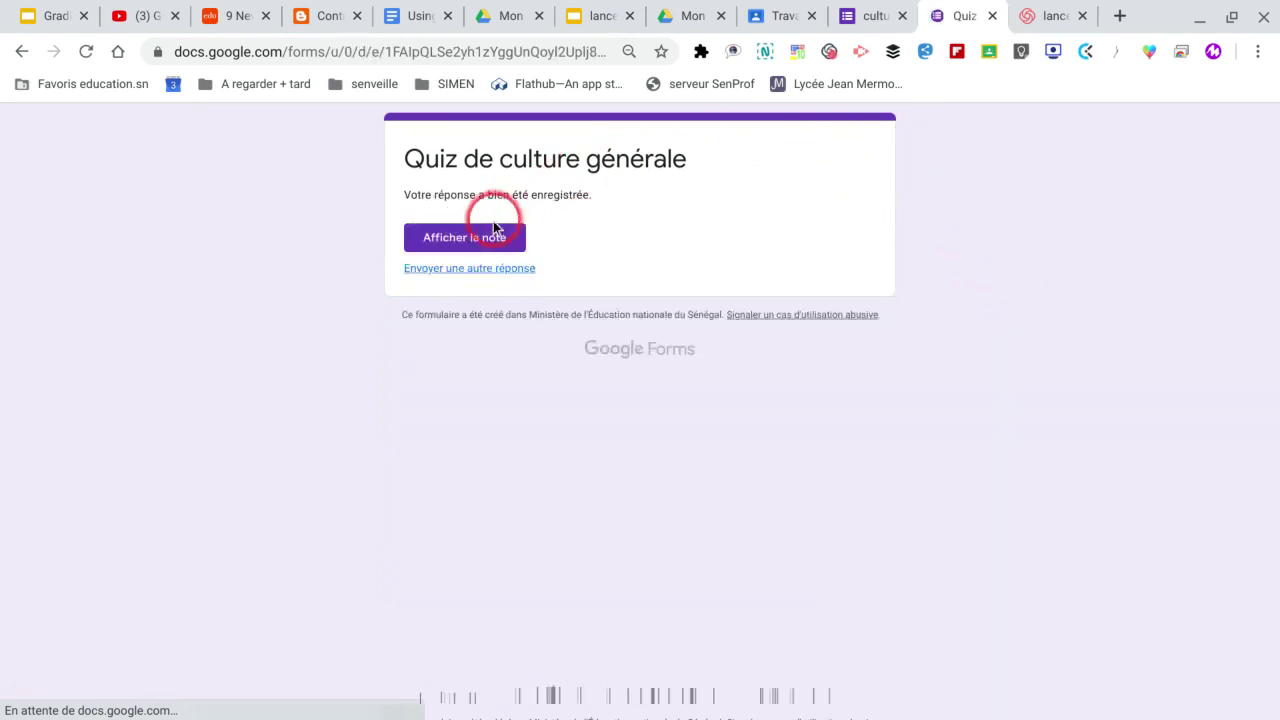
Step: Request the score of the submitted response and close the preview to return to the form editor
{"action": "left_click", "coordinate": [462, 236]}
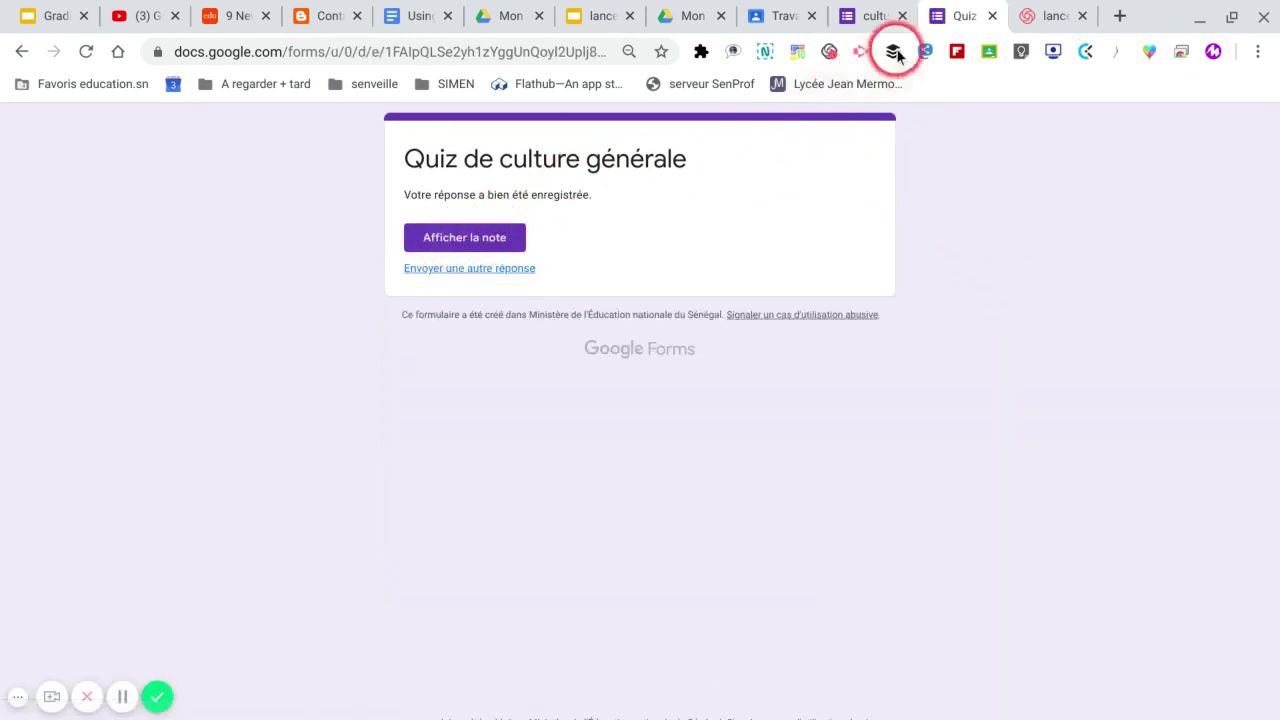
{"action": "left_click", "coordinate": [992, 16]}
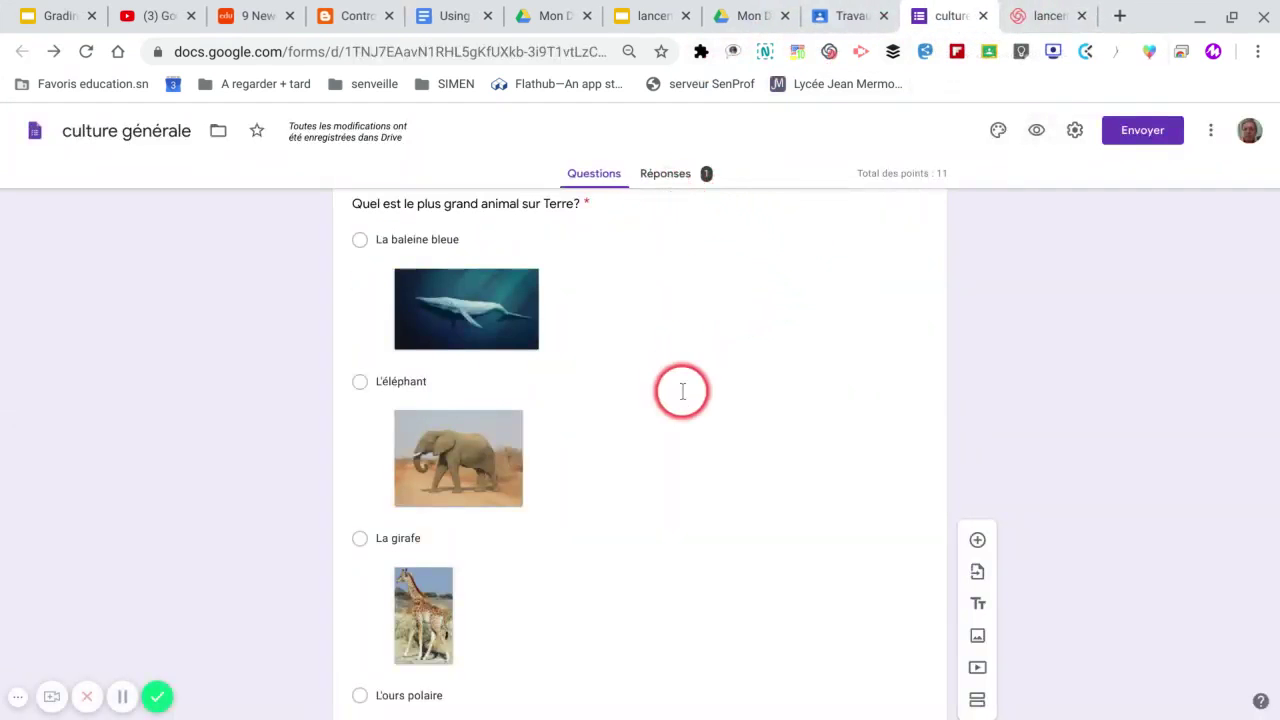
Step: Insert the graduates-in-mortarboards picture from the Illustrations themes as the form's header image
{"action": "scroll", "coordinate": [683, 391], "scroll_direction": "down", "scroll_amount": 10}
{"action": "scroll", "coordinate": [683, 398], "scroll_direction": "up", "scroll_amount": 2}
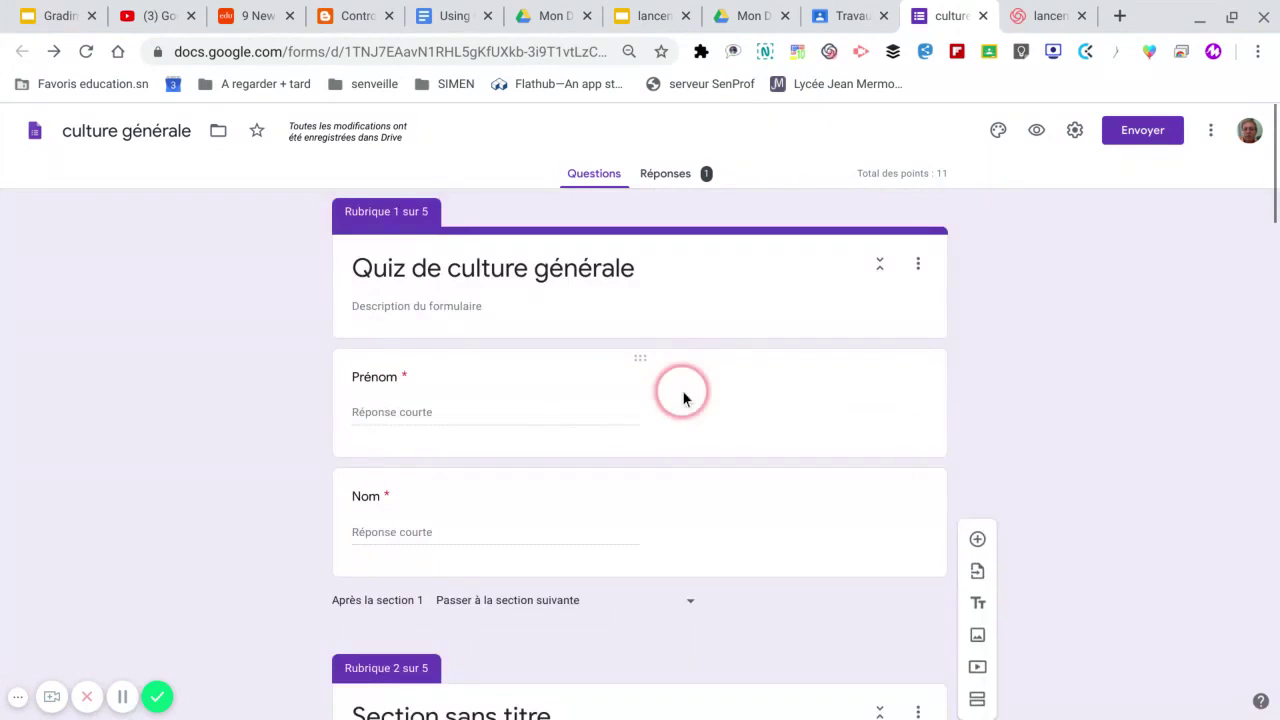
{"action": "left_click", "coordinate": [999, 131]}
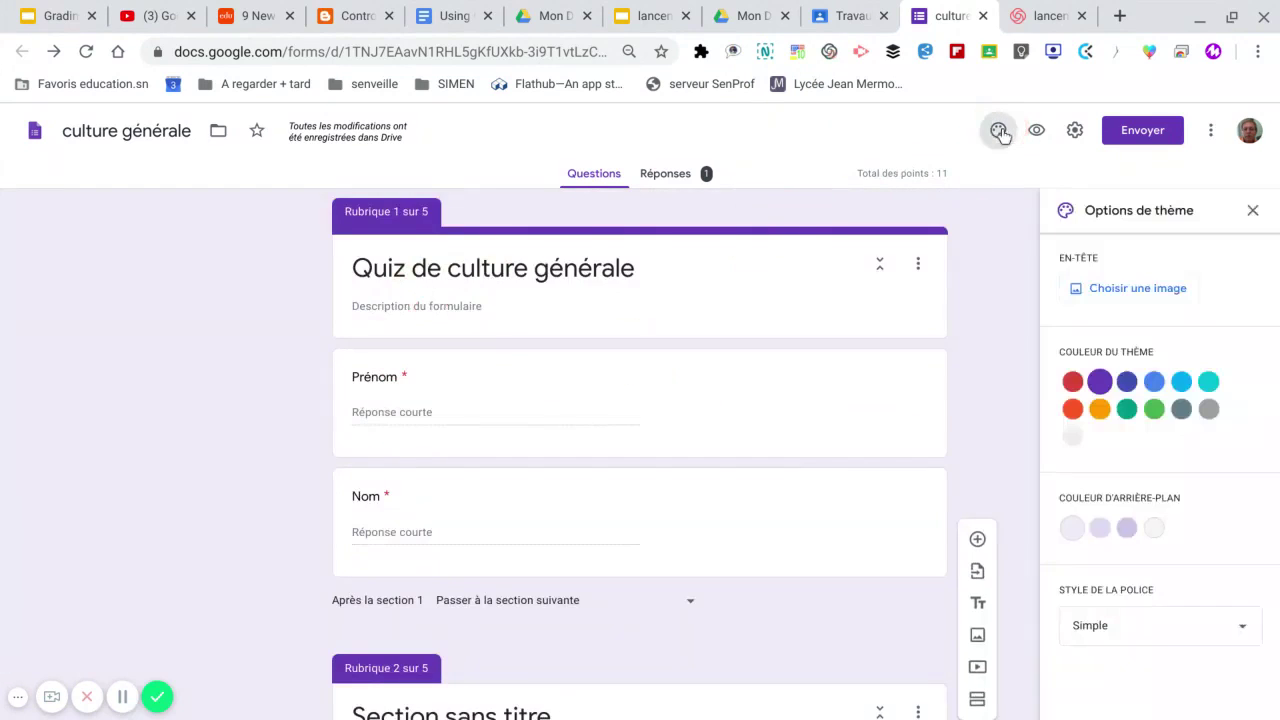
{"action": "left_click", "coordinate": [1020, 281]}
{"action": "left_click", "coordinate": [1143, 290]}
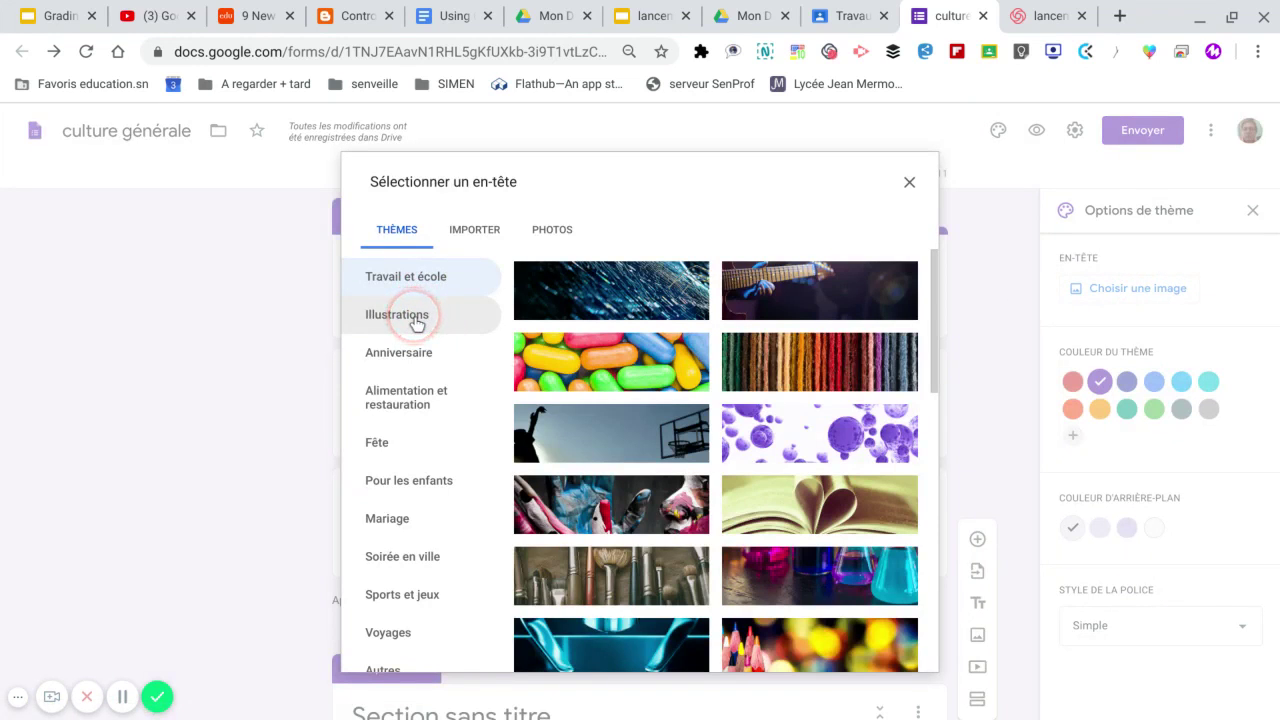
{"action": "left_click", "coordinate": [416, 322]}
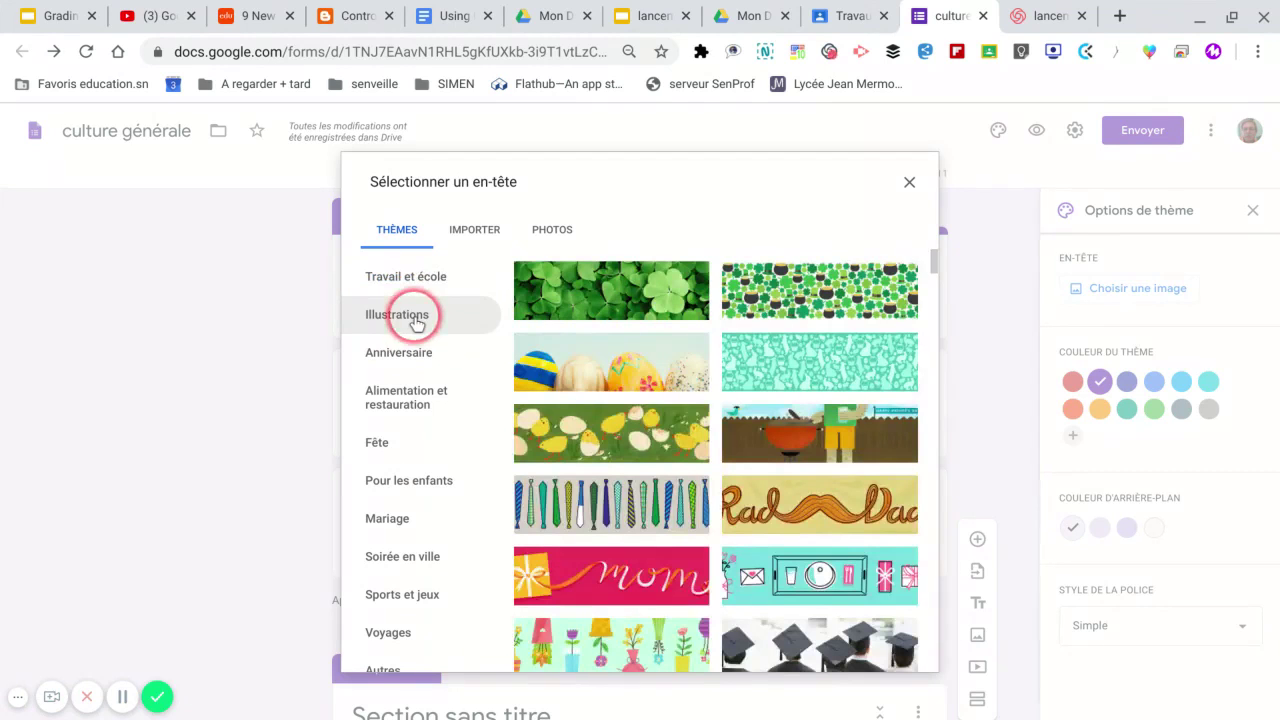
{"action": "left_click", "coordinate": [580, 438]}
{"action": "scroll", "coordinate": [580, 438], "scroll_direction": "down", "scroll_amount": 5}
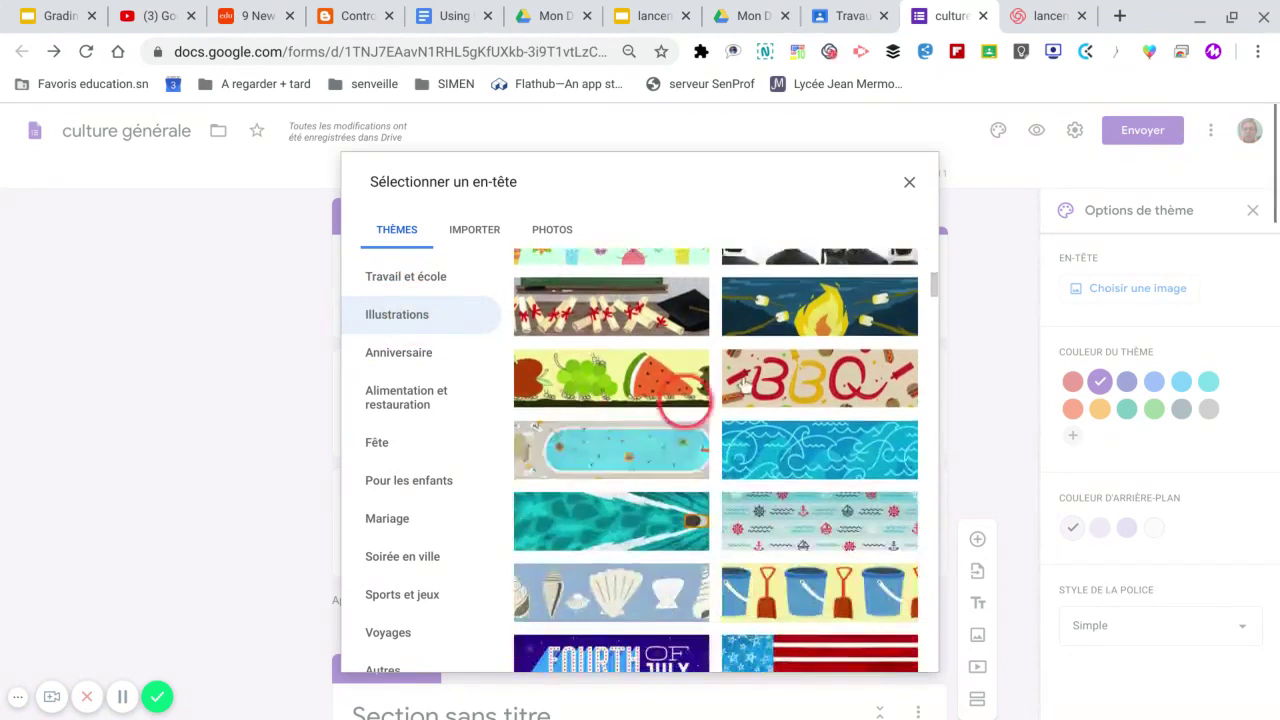
{"action": "scroll", "coordinate": [786, 329], "scroll_direction": "up", "scroll_amount": 2}
{"action": "left_click", "coordinate": [790, 343]}
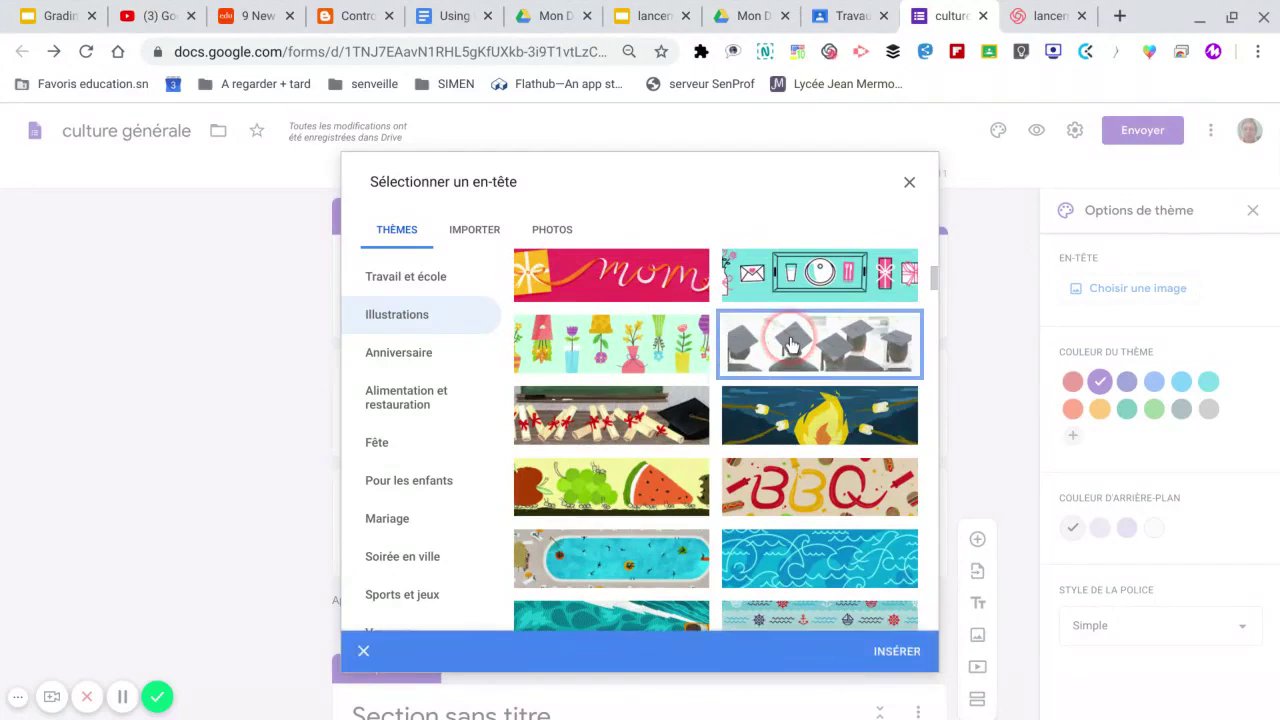
{"action": "left_click", "coordinate": [891, 651]}
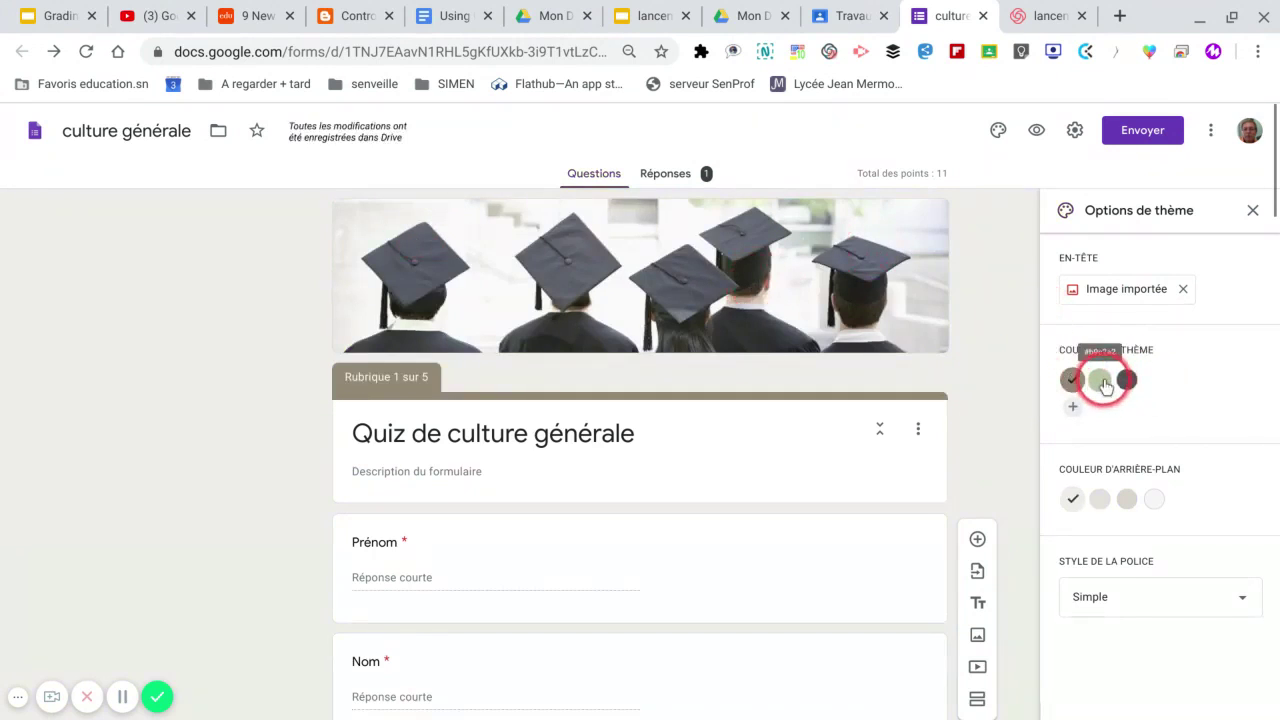
Step: Try the light green theme colour, set the form's theme colour to dark grey, and close the theme options
{"action": "left_click", "coordinate": [1100, 381]}
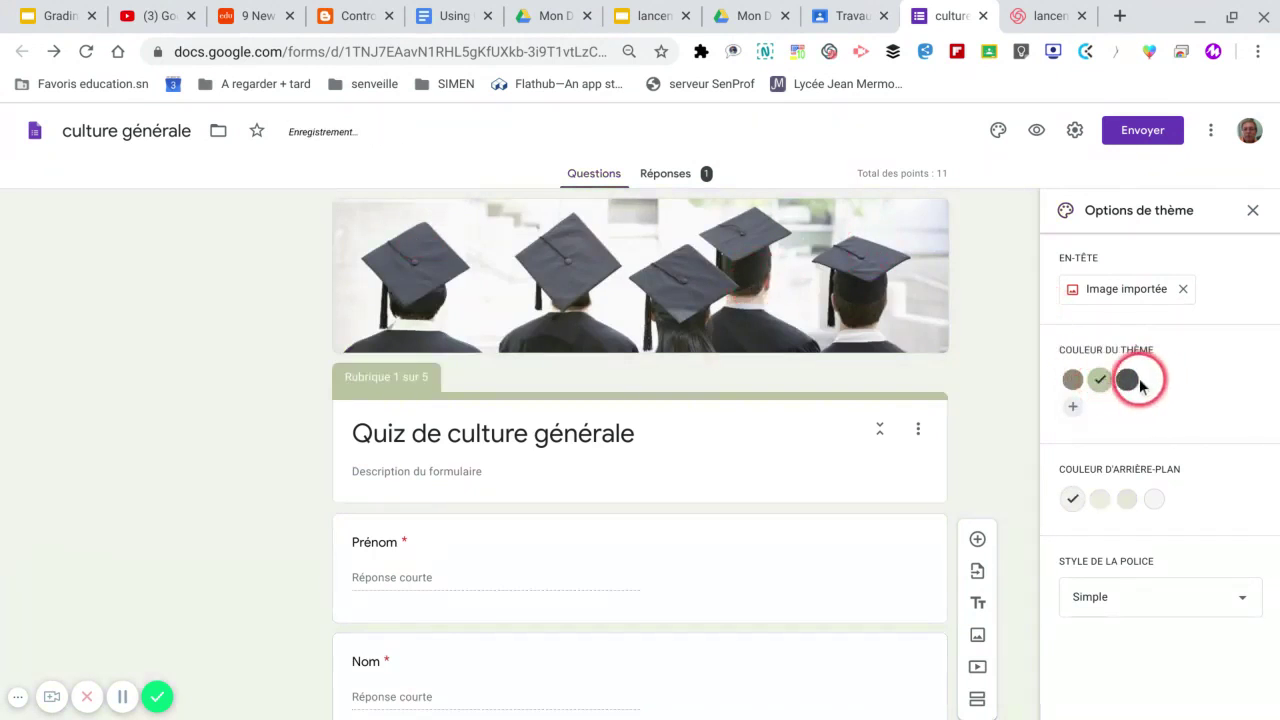
{"action": "left_click", "coordinate": [1128, 381]}
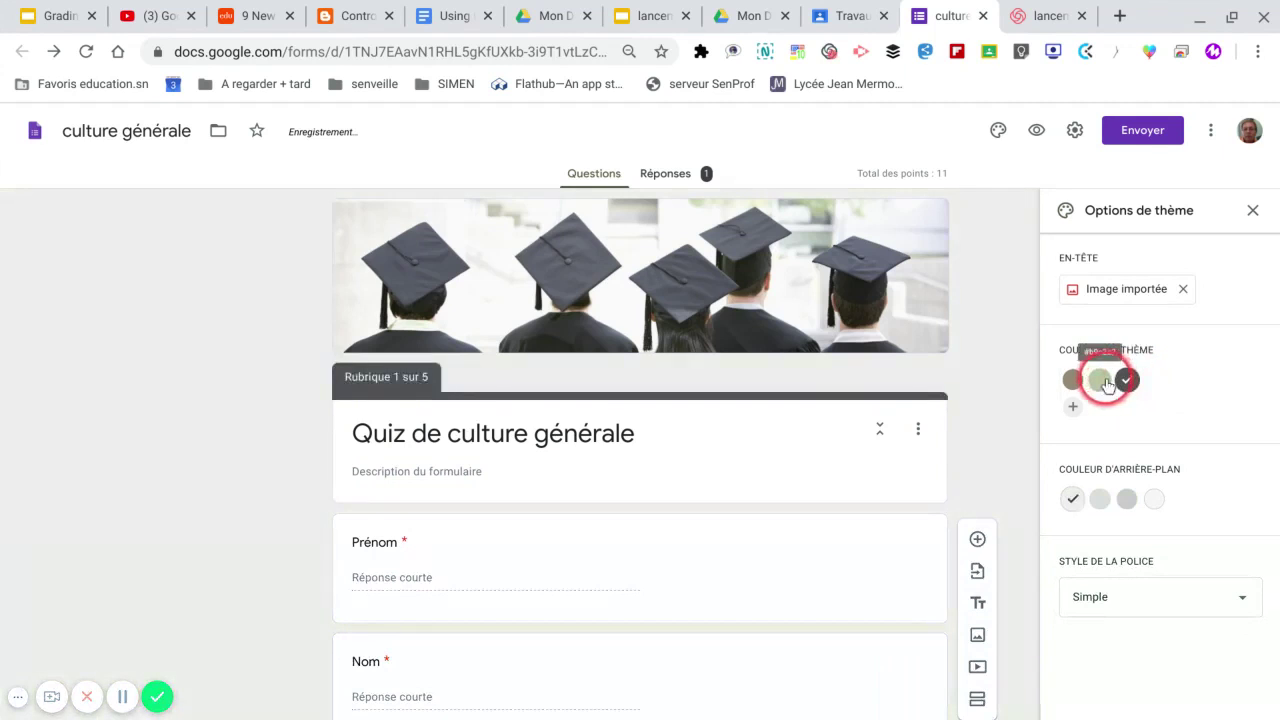
{"action": "scroll", "coordinate": [993, 300], "scroll_direction": "down", "scroll_amount": 1}
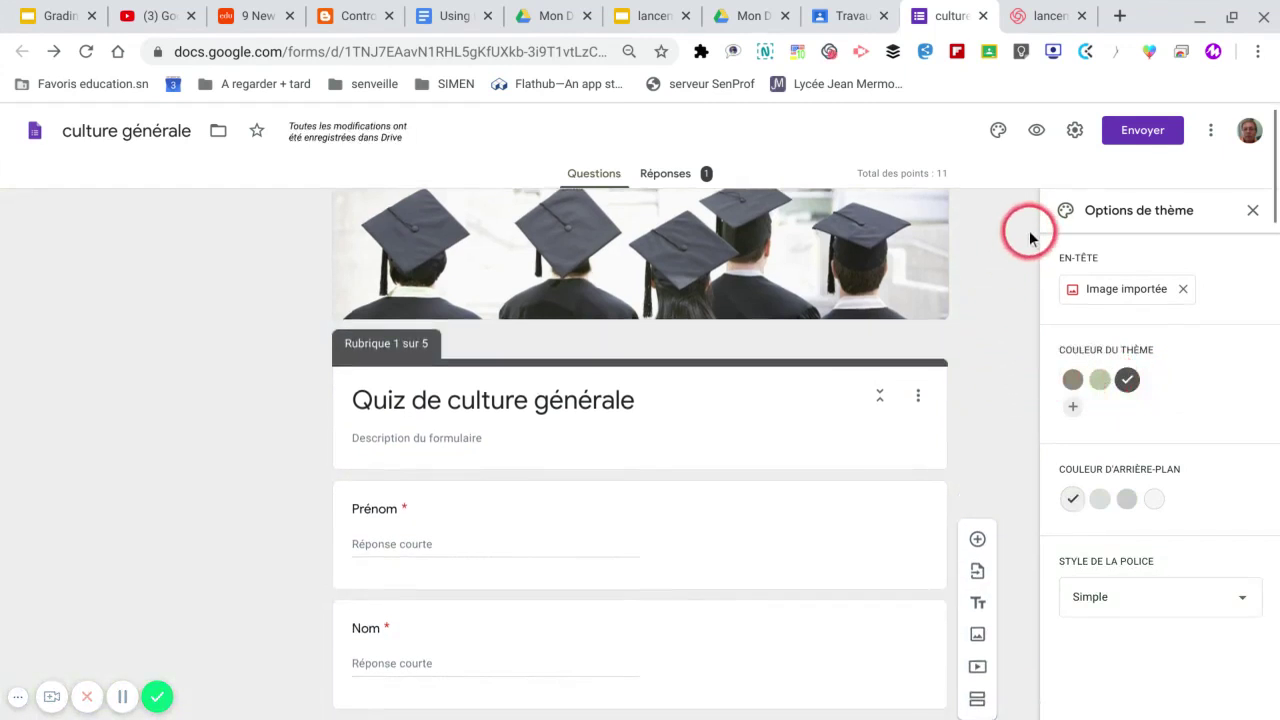
{"action": "left_click", "coordinate": [1253, 211]}
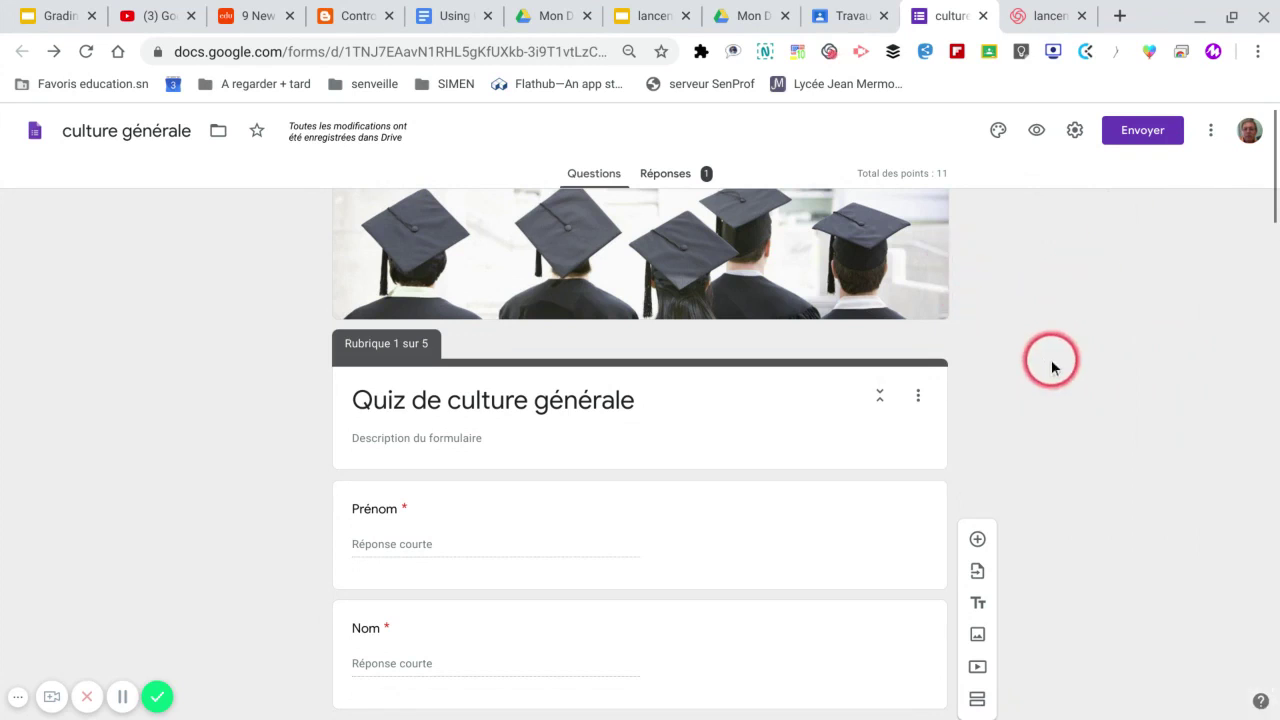
Step: Switch to the open Google Slides presentation whose title begins with "lancer"
{"action": "left_click", "coordinate": [648, 18]}
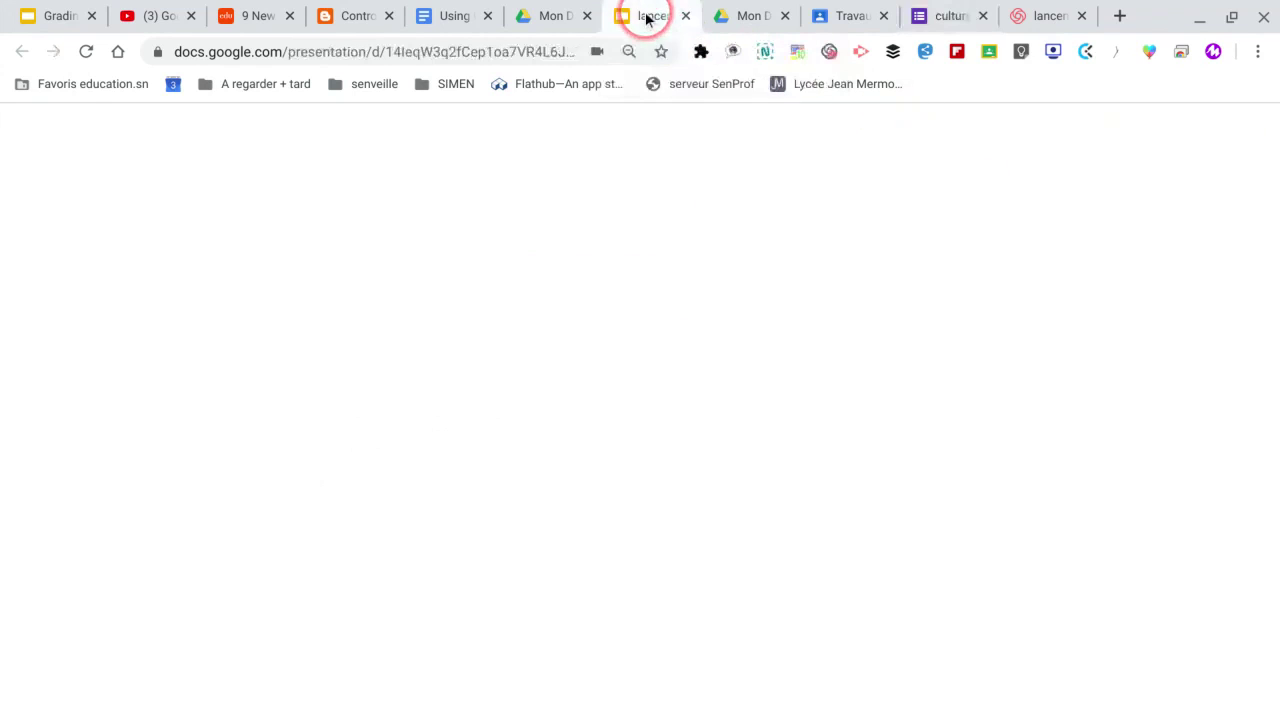